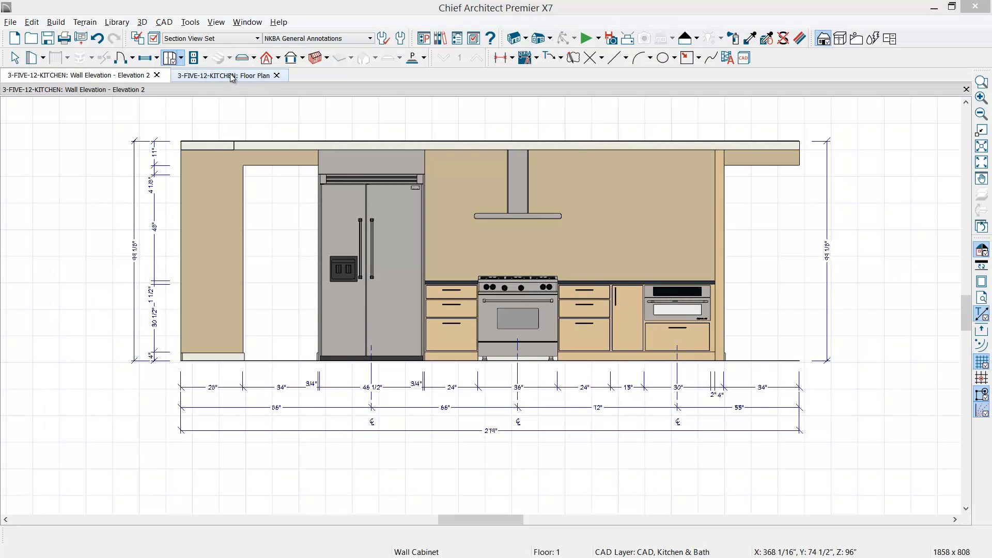
Create a perspective floor overview of the kitchen floor plan and orbit it
click(234, 76)
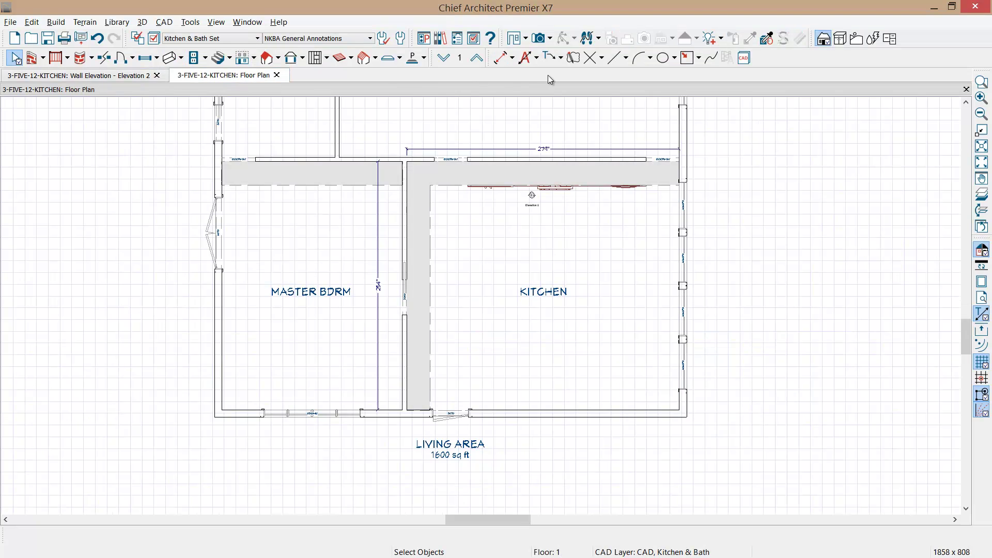
click(548, 38)
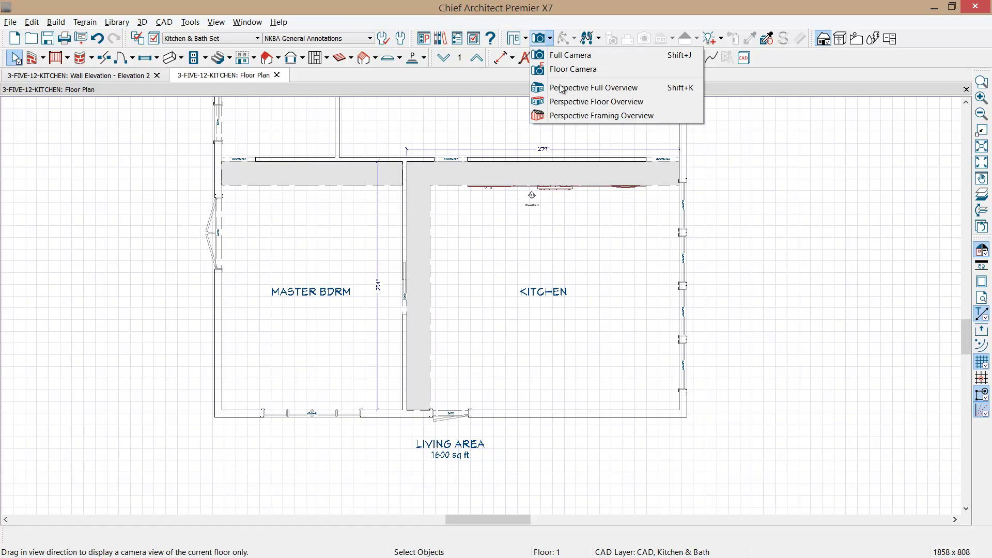
click(565, 102)
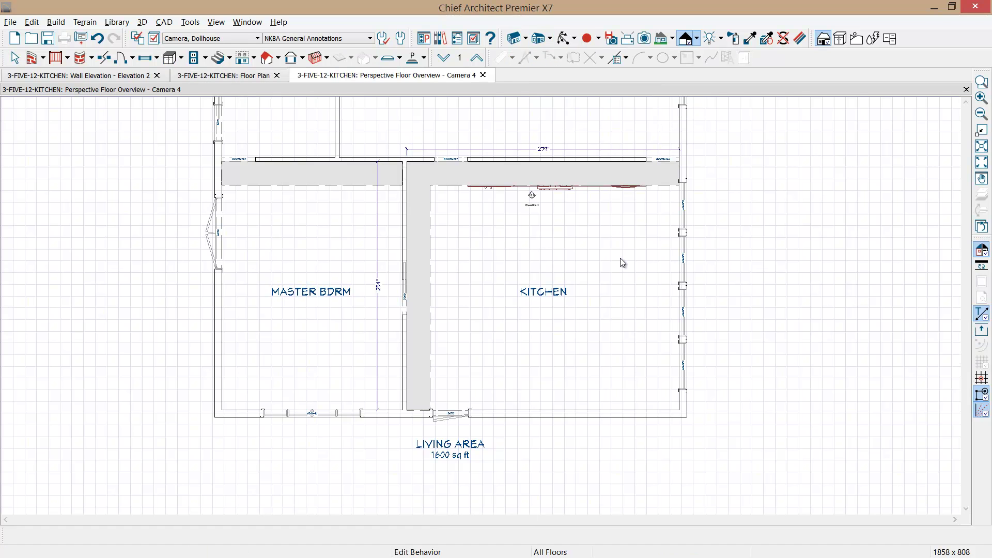
drag(612, 299, 484, 300)
scroll(520, 308, up, 3)
Paint the ceiling beam, partition wall top and diagonal wall top with the dark brown door-frame material
click(749, 38)
click(206, 239)
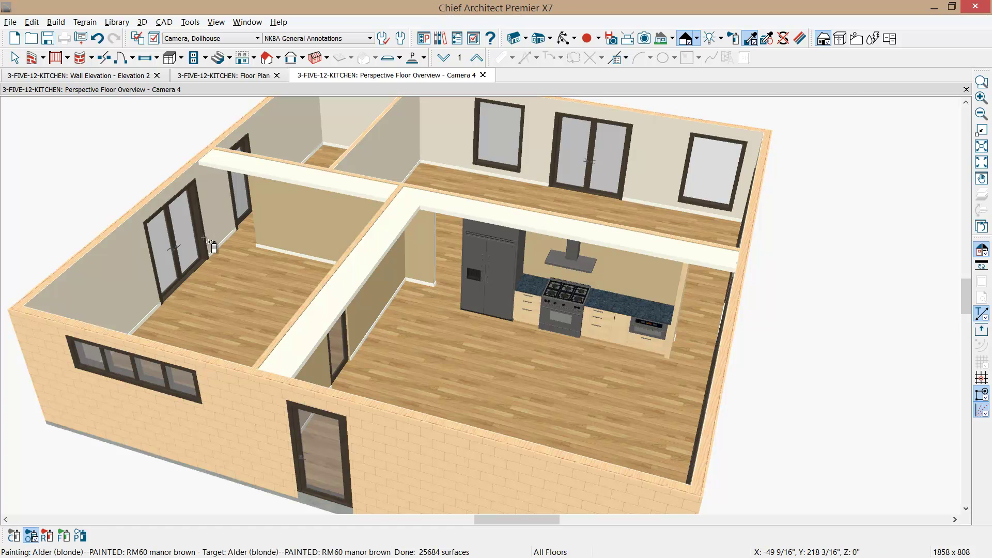
click(316, 185)
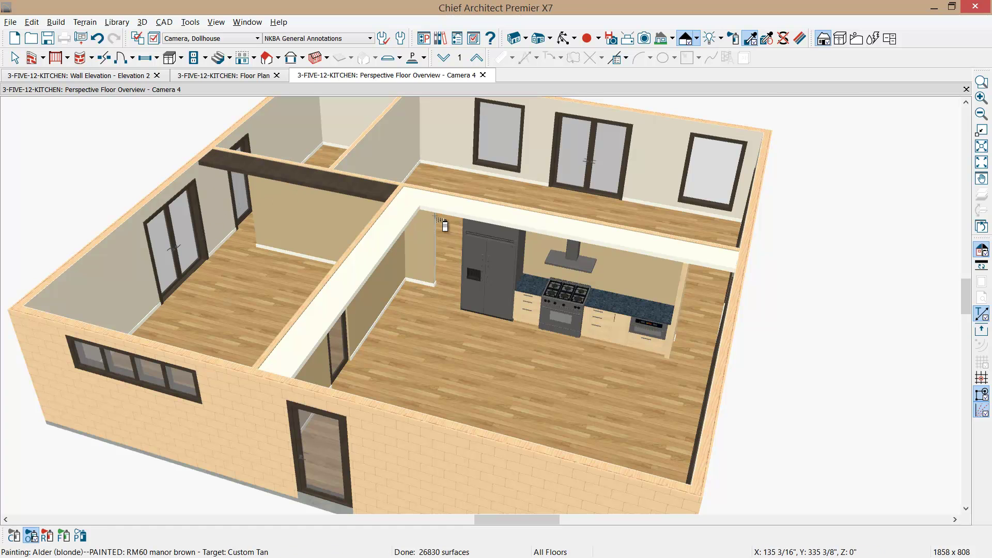
click(443, 203)
click(382, 244)
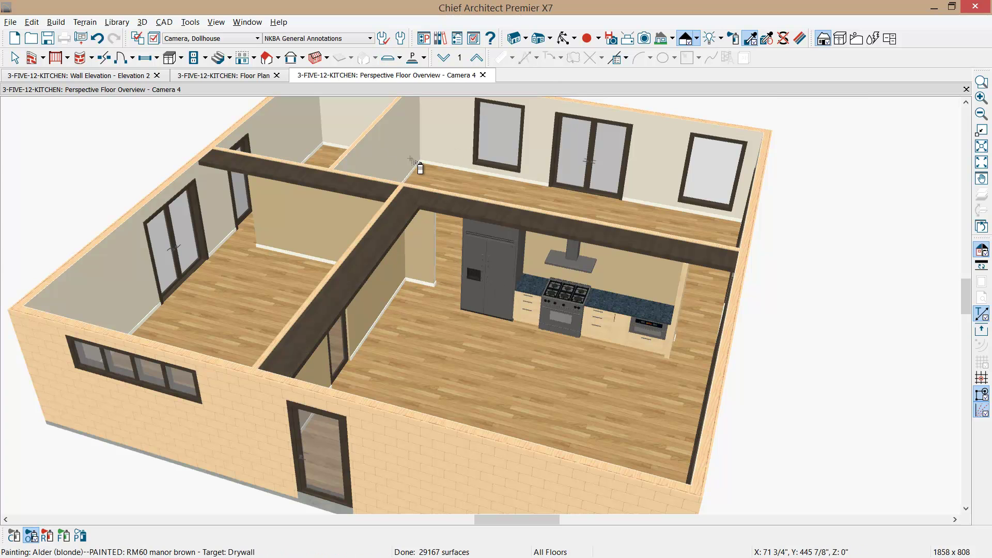
key(Escape)
Paint the kitchen's right end post RM60 manor brown to match the beam
click(564, 38)
mouse_move(592, 286)
mouse_down()
mouse_move(616, 293)
mouse_move(574, 269)
mouse_move(627, 281)
mouse_move(618, 350)
mouse_up()
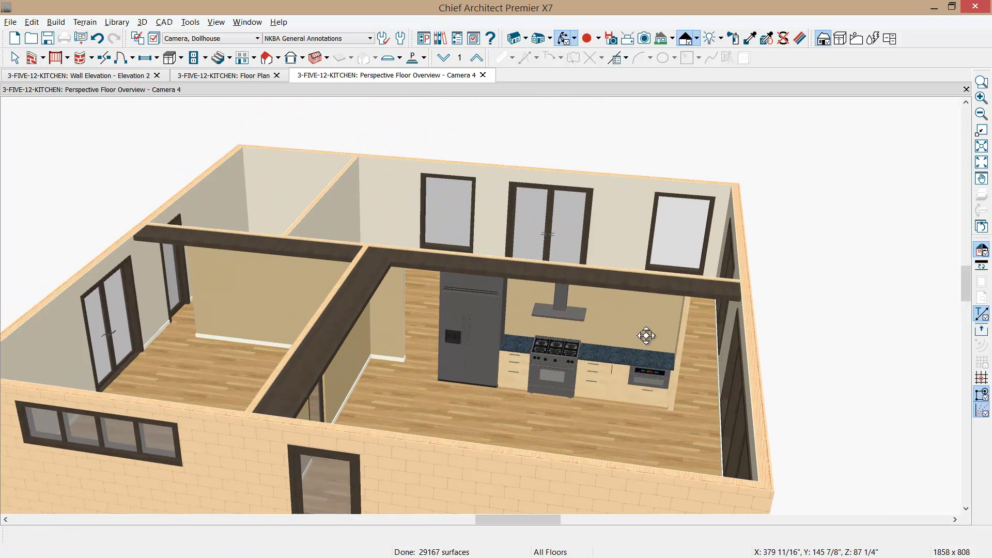
scroll(646, 336, up, 3)
scroll(646, 335, up, 2)
mouse_move(644, 345)
middle_down()
mouse_move(662, 327)
mouse_move(642, 348)
middle_up()
scroll(644, 343, up, 1)
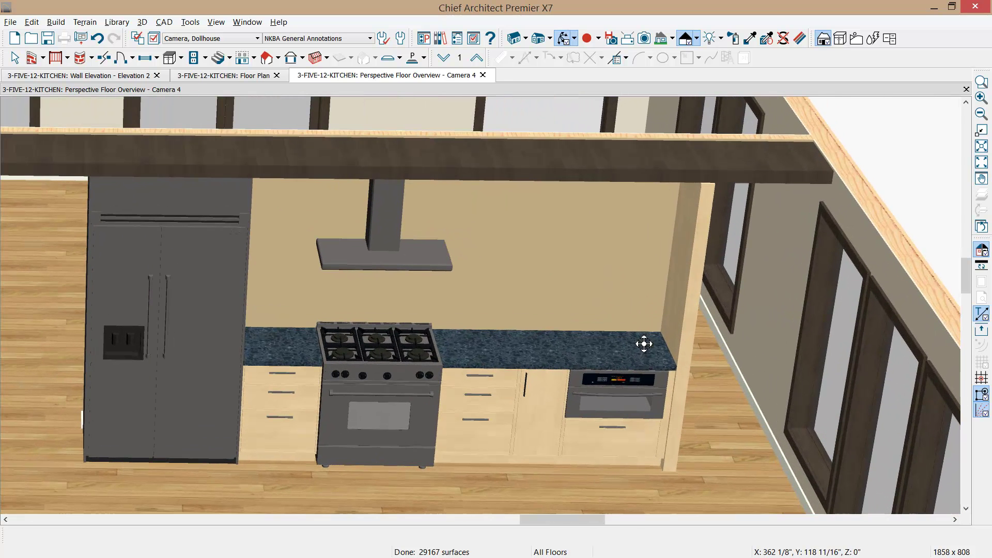
click(750, 39)
click(750, 147)
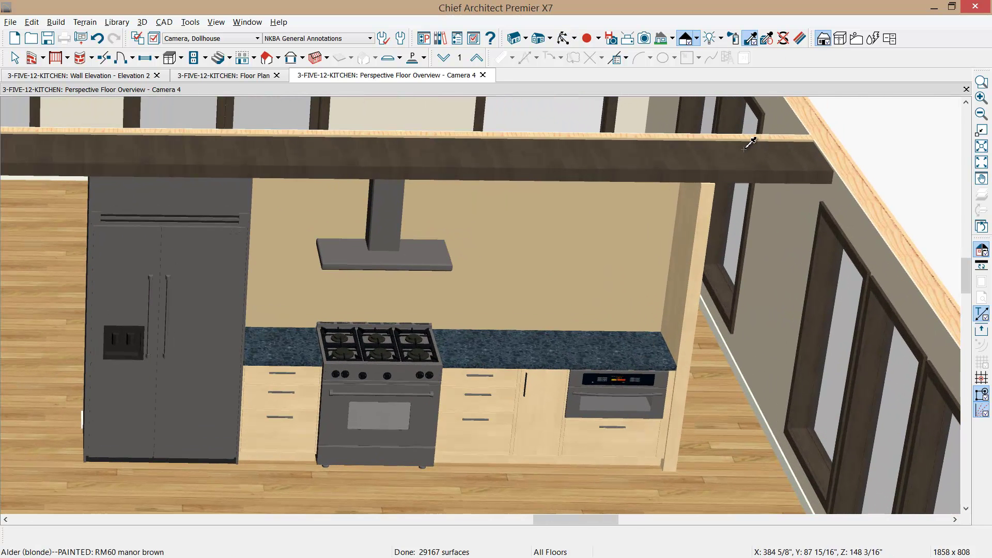
click(697, 250)
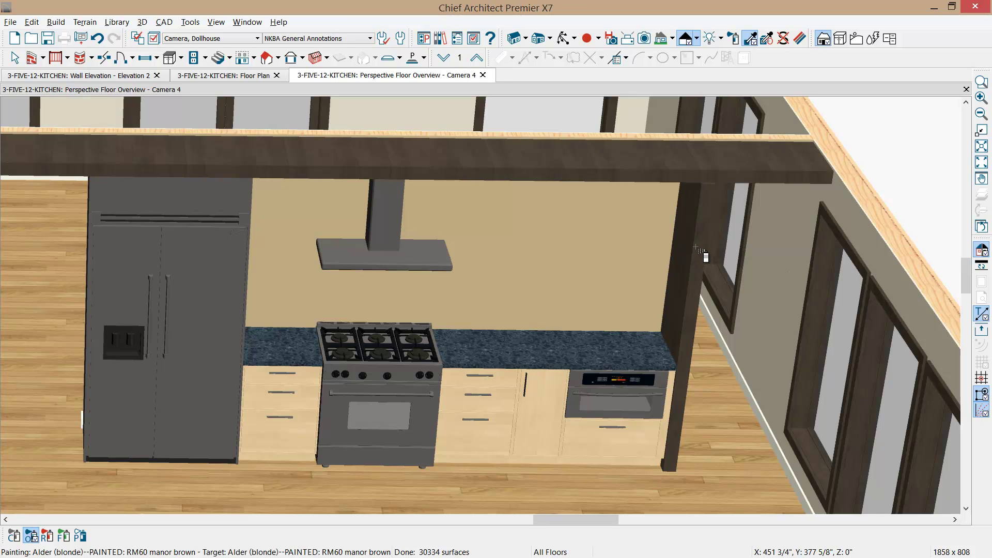
Place a wall cabinet beside the kitchen post and widen it toward the range hood
click(181, 59)
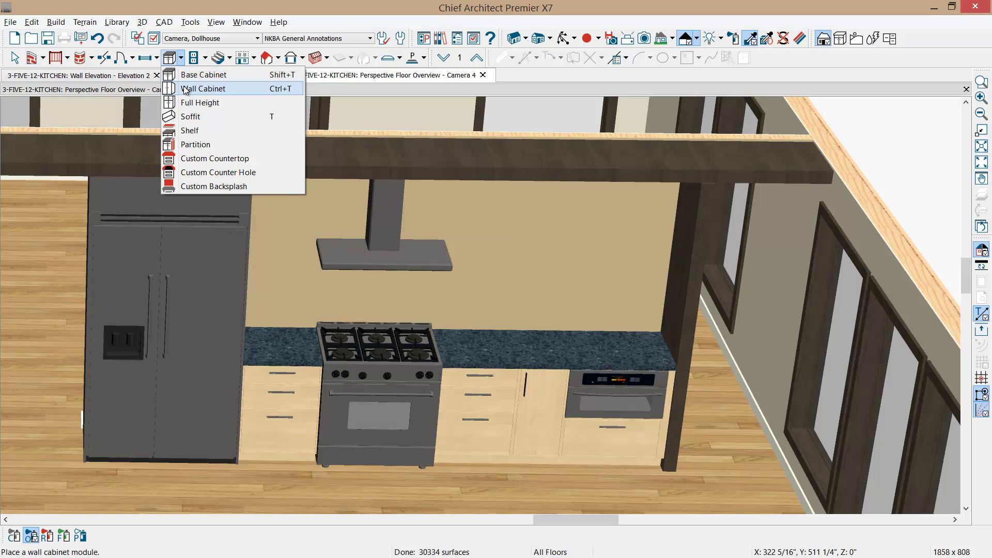
click(217, 89)
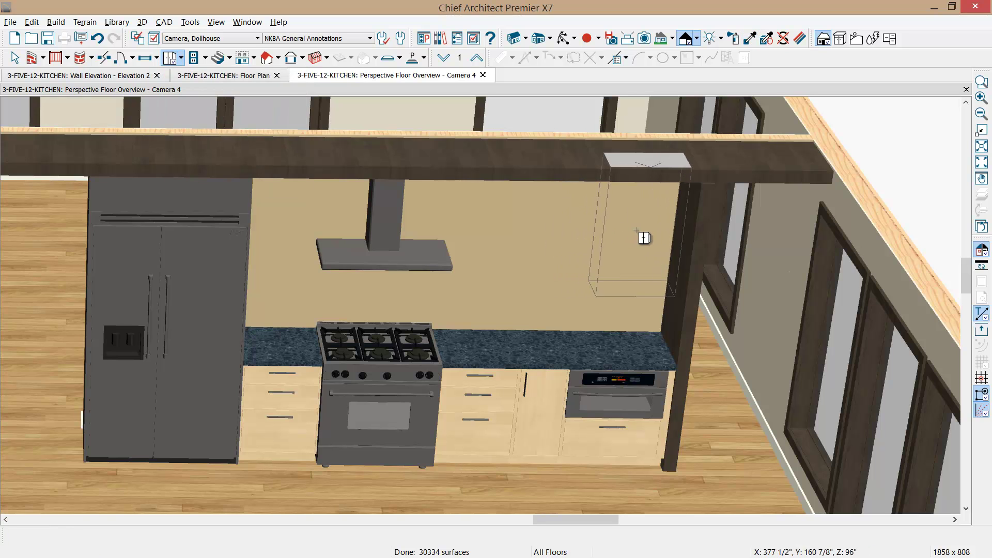
click(653, 236)
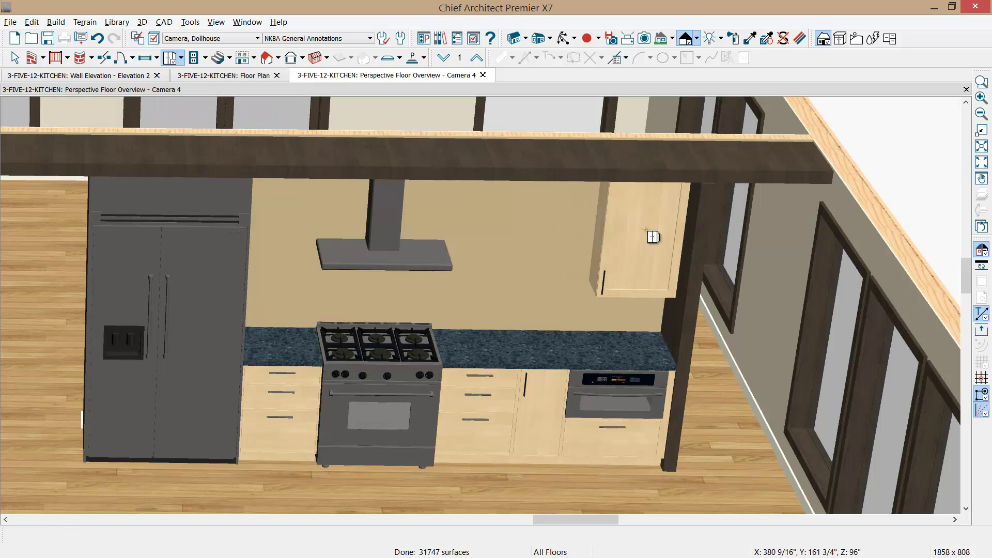
click(653, 237)
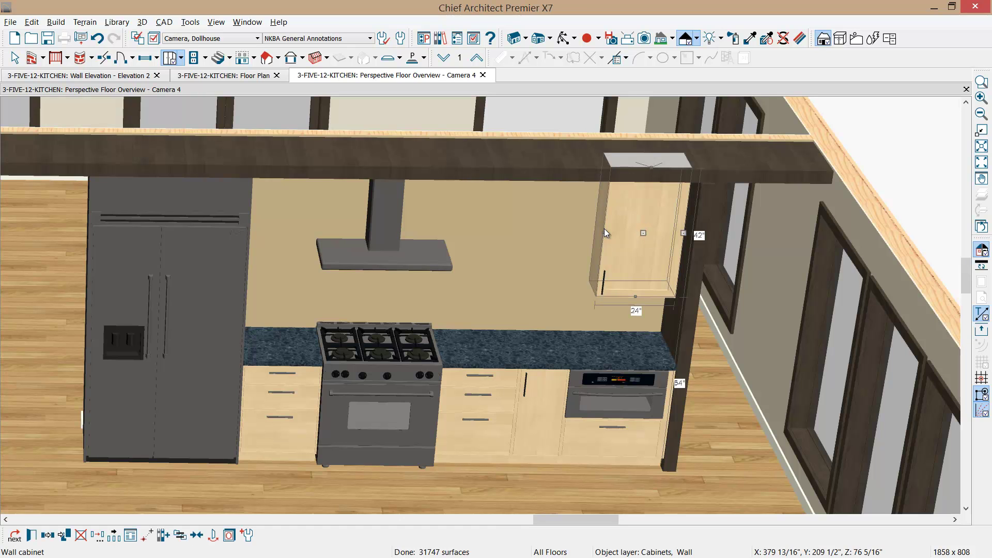
drag(581, 232, 527, 228)
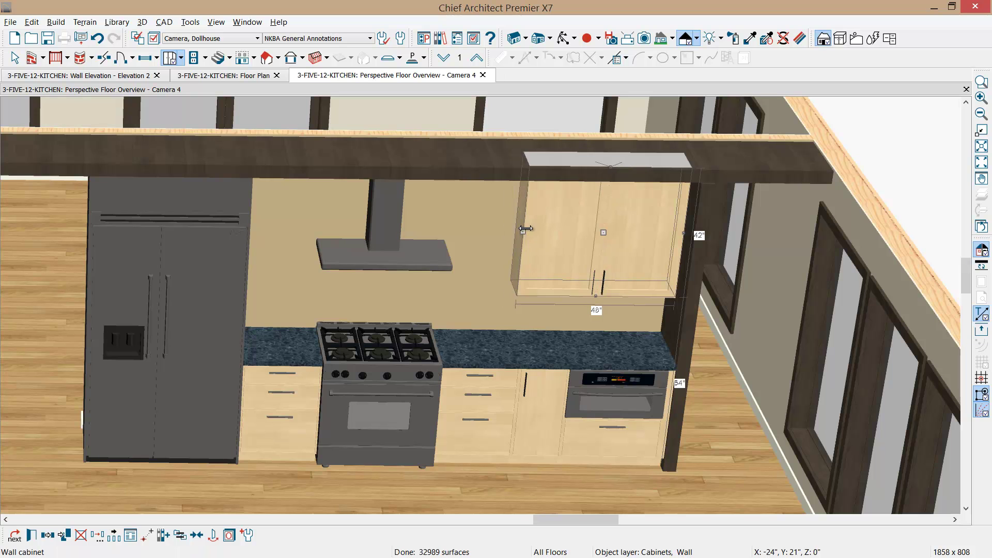
Set the wall cabinet to 50" wide, 7" high and 89" floor to bottom
double_click(528, 231)
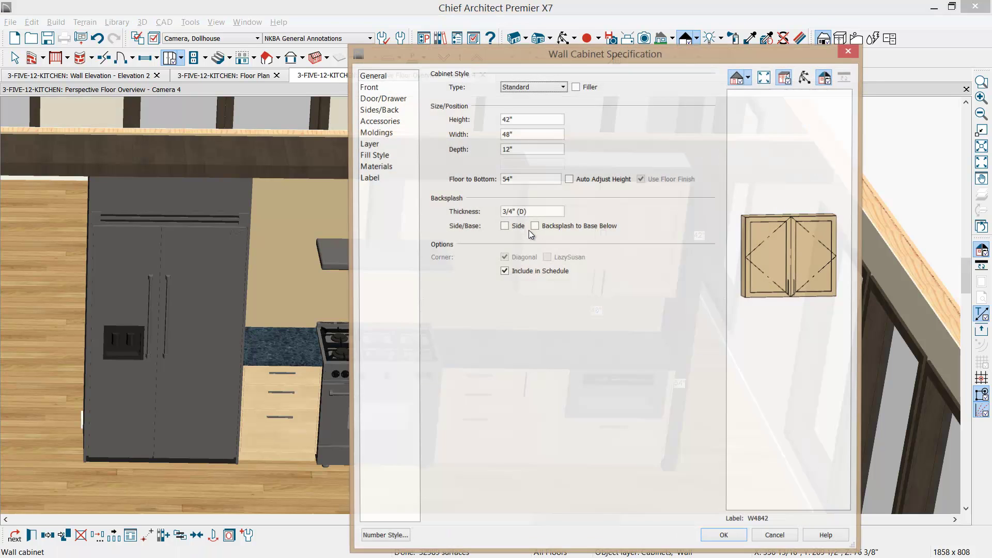
double_click(508, 134)
text(50)
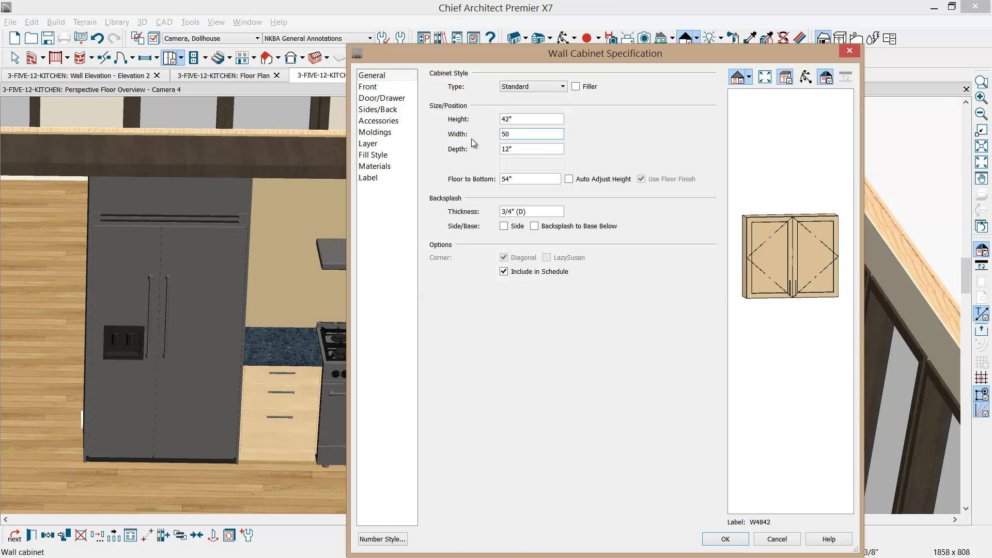
key(Tab)
key(shift+Tab)
key(shift+Tab)
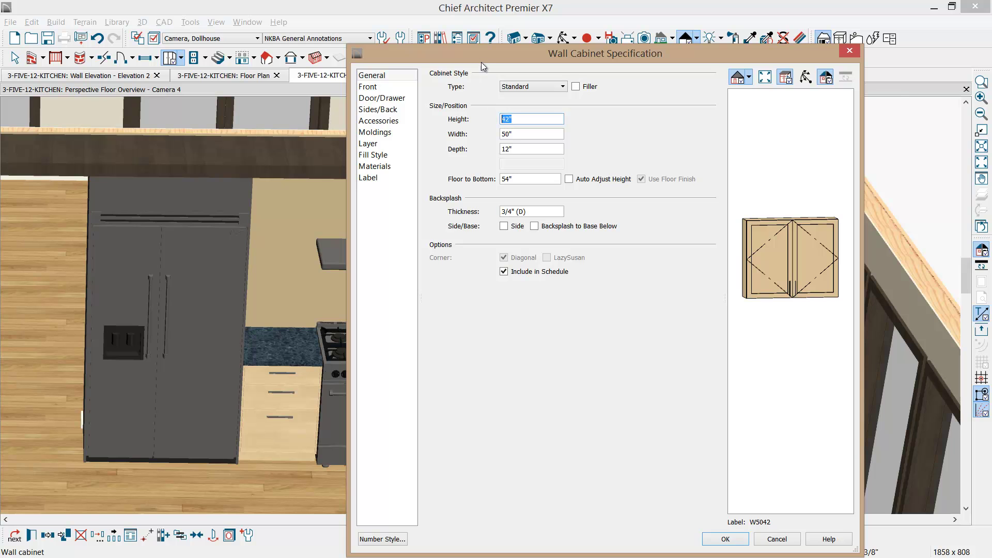
drag(483, 54, 157, 49)
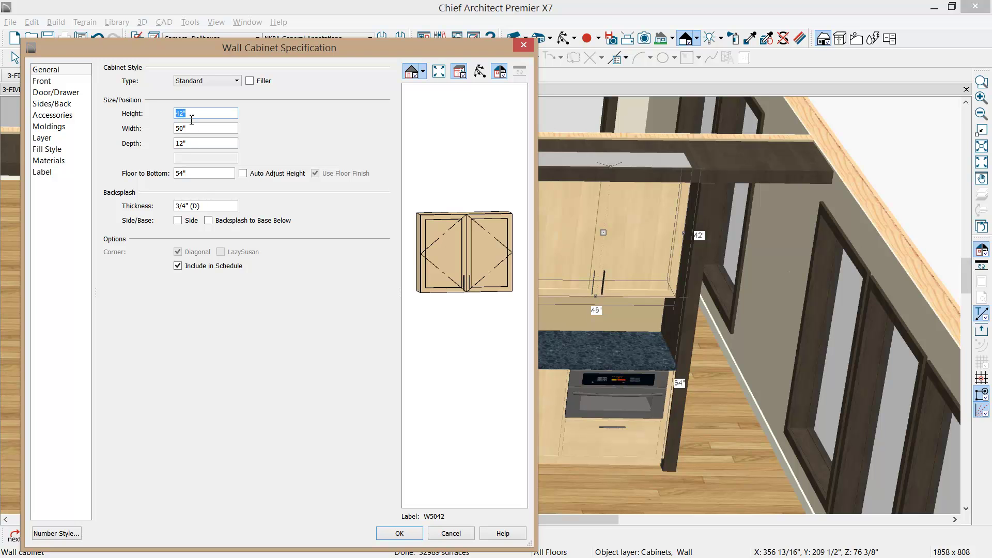
text(7)
click(204, 143)
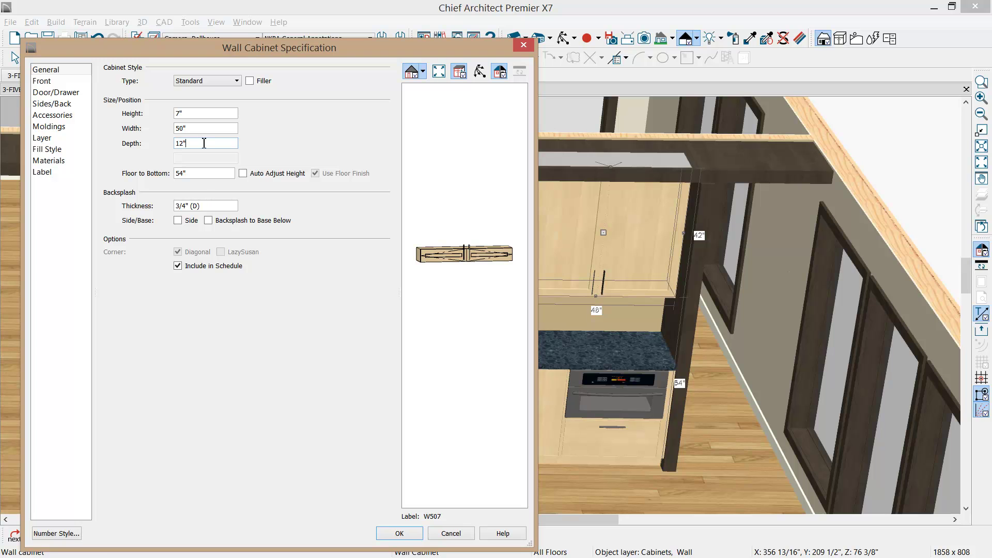
key(Tab)
text(89)
Make the cabinet box framed with 1" separation and 1" left and right stiles
click(47, 80)
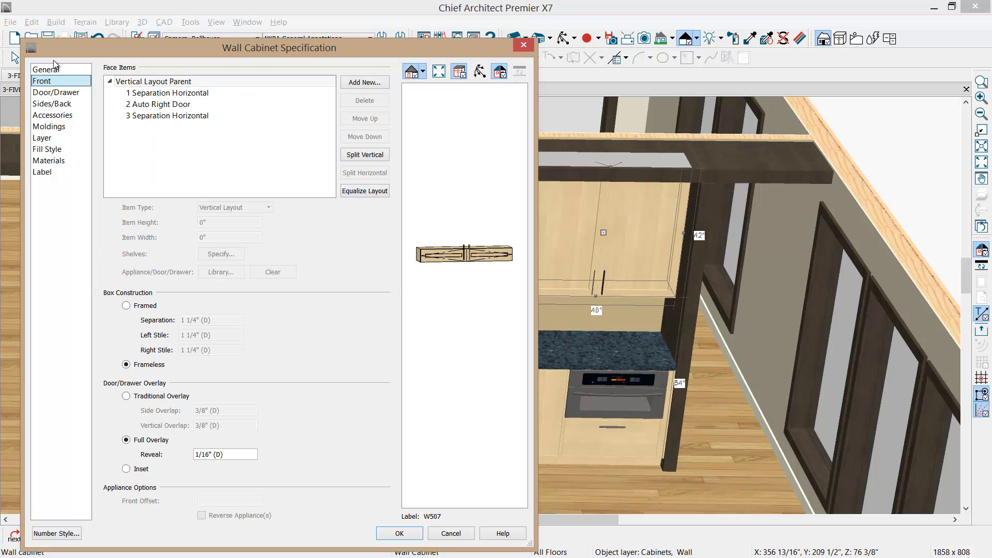
click(132, 306)
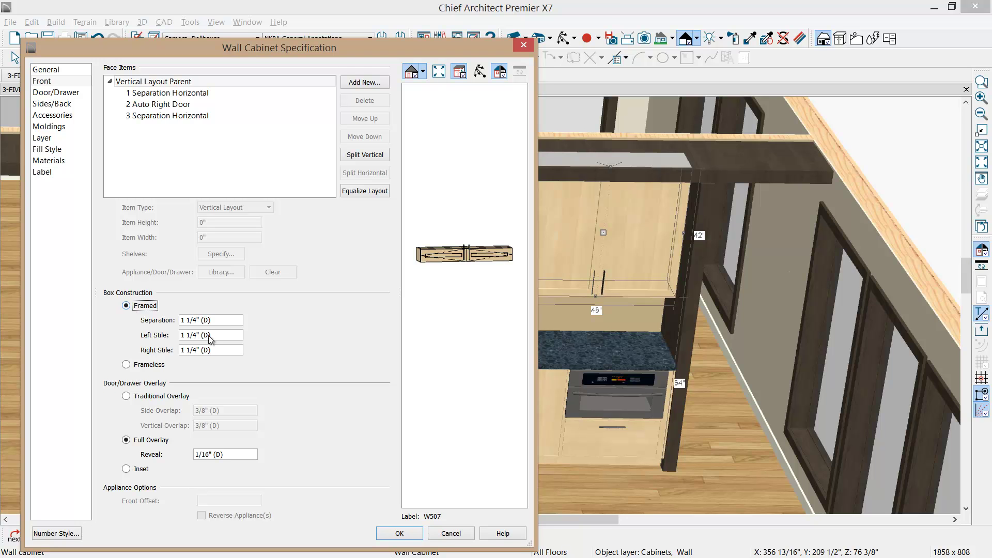
drag(228, 320, 168, 322)
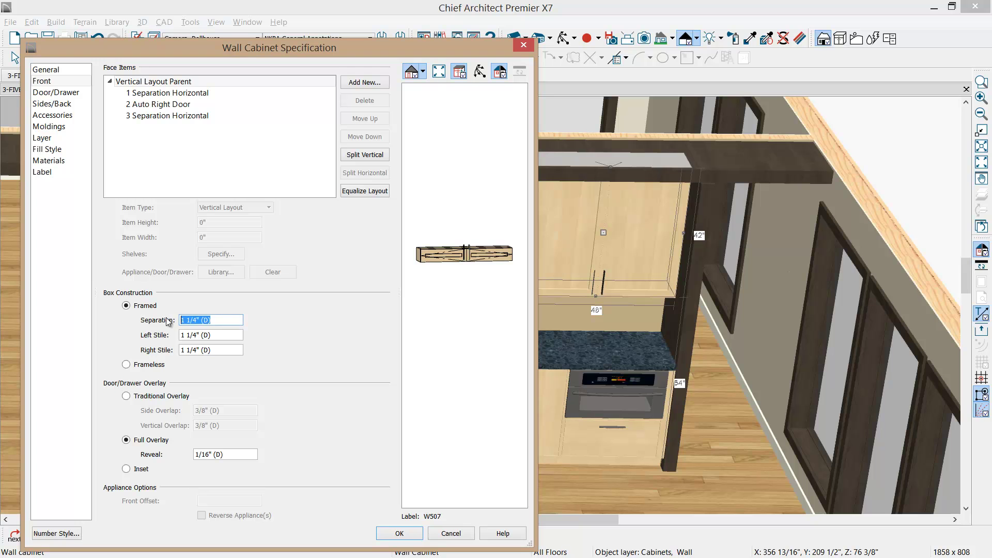
text(1)
key(Tab)
text(1)
key(Tab)
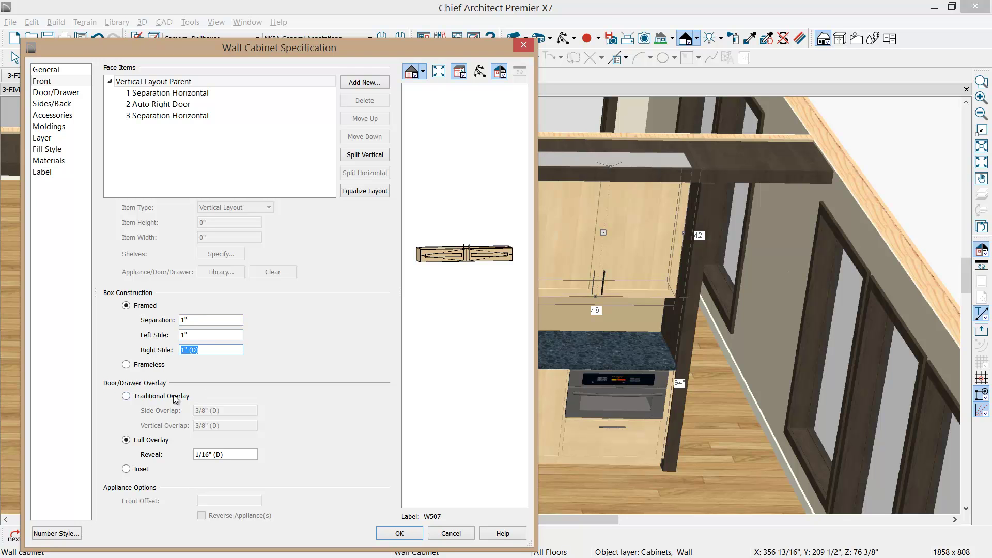
Use traditional overlay doors with 1/16" side overlap and 15/16" vertical overlap
click(133, 396)
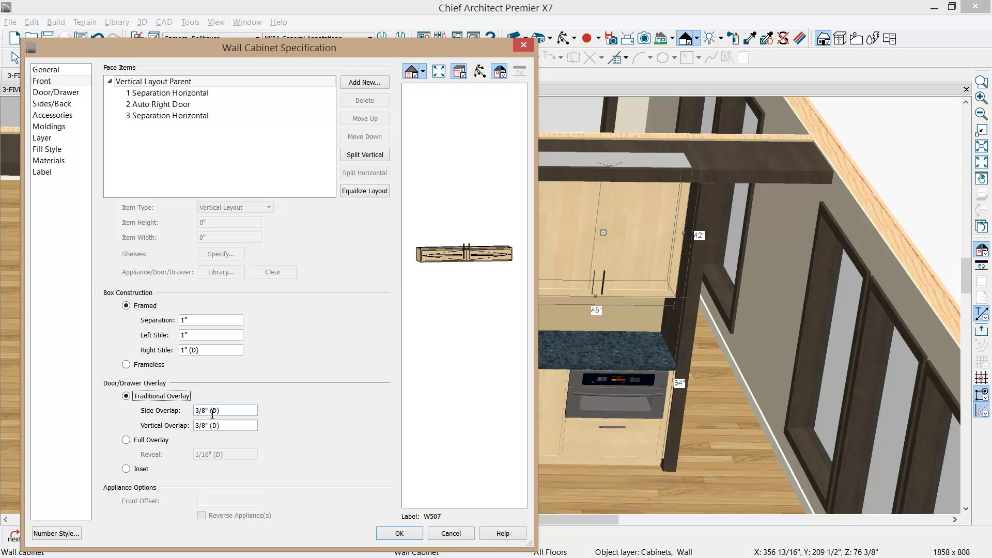
drag(227, 413, 160, 405)
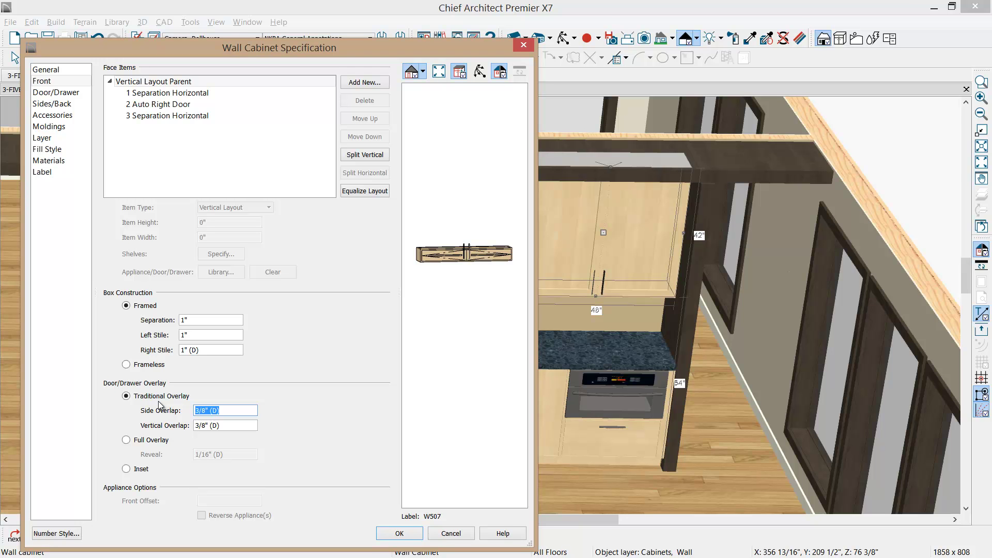
text(1/16)
key(Tab)
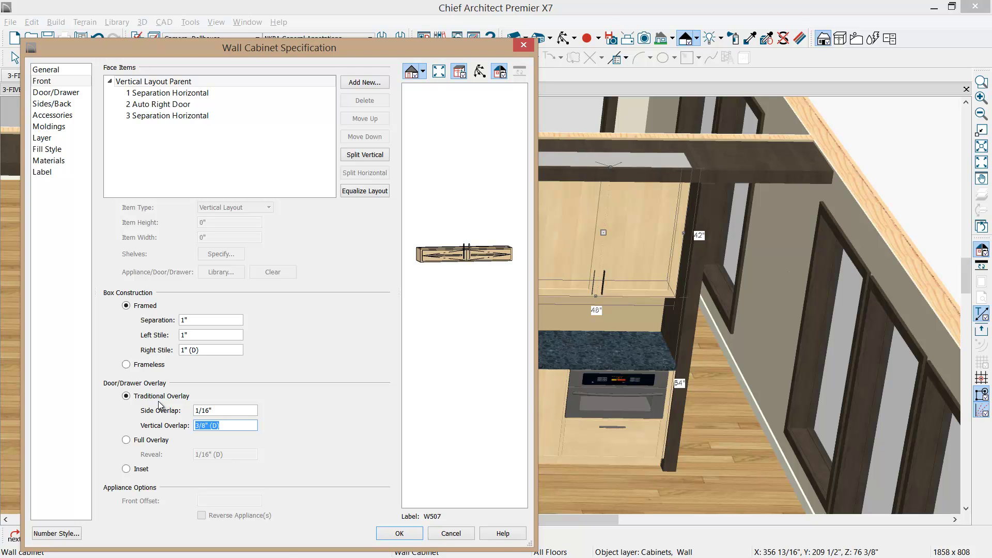
text(15/16)
click(190, 319)
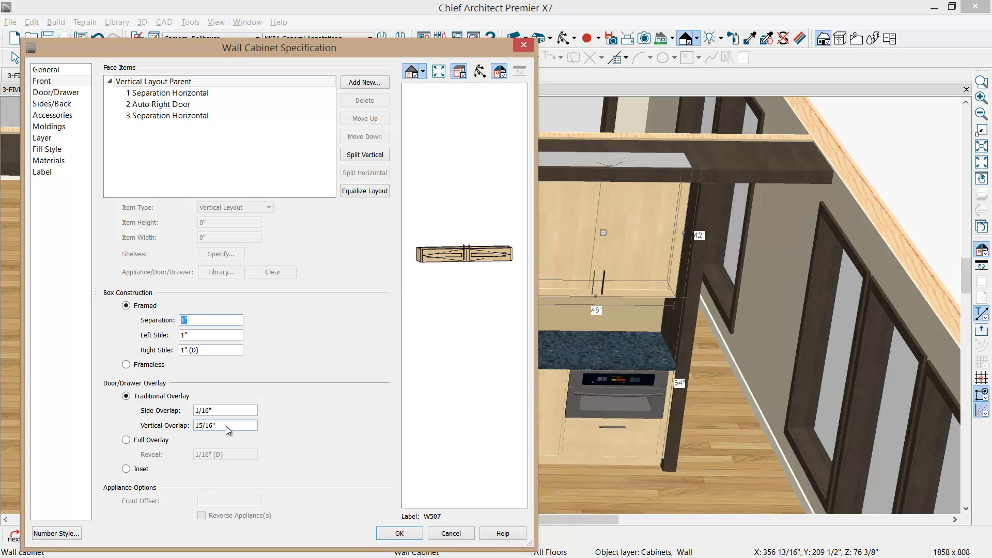
Give the wall cabinet glass doors with door handle style None and apply
click(38, 93)
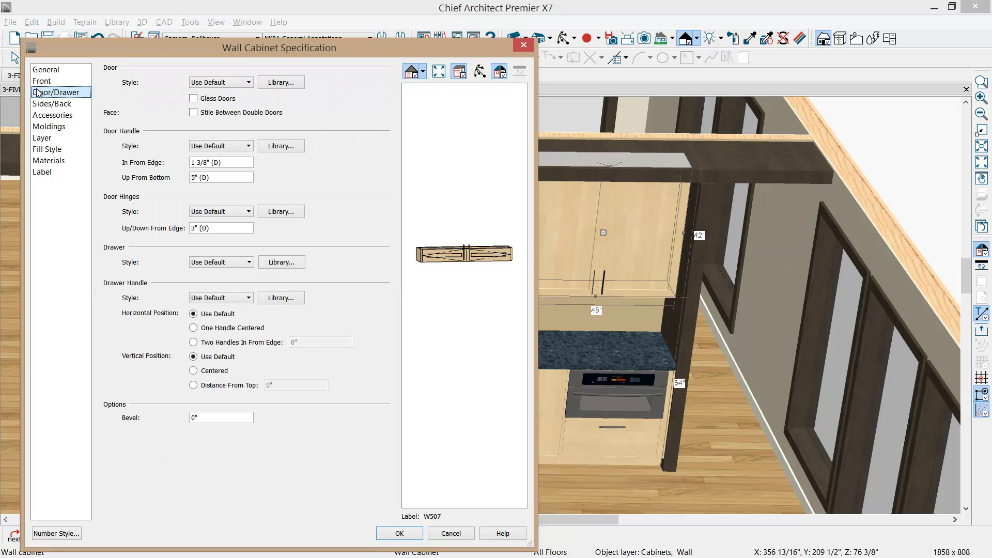
click(247, 82)
click(219, 106)
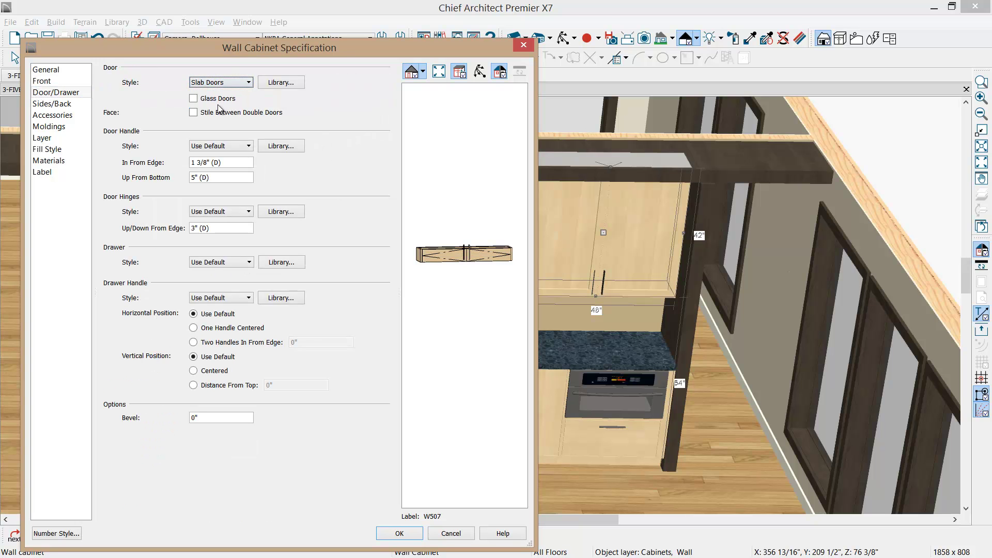
click(213, 101)
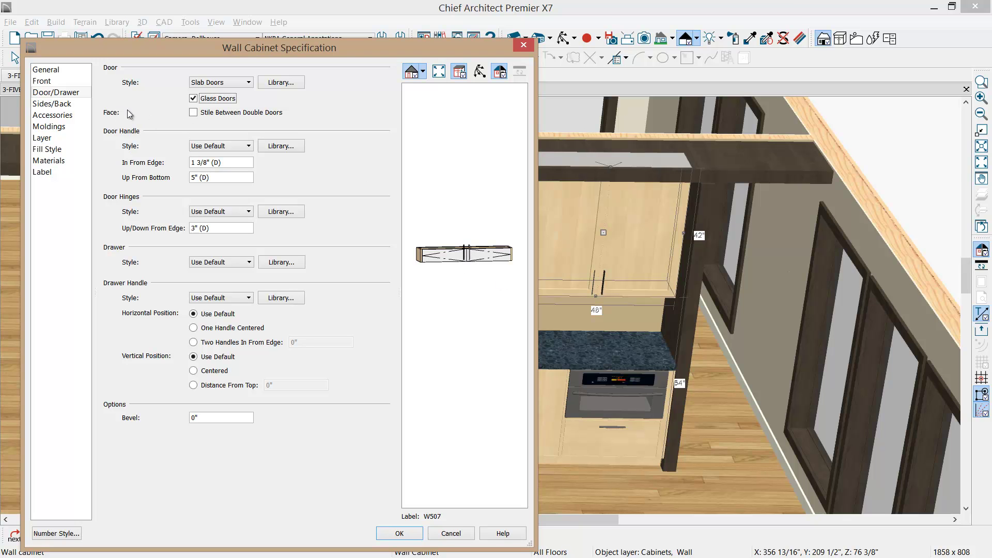
click(248, 146)
click(223, 169)
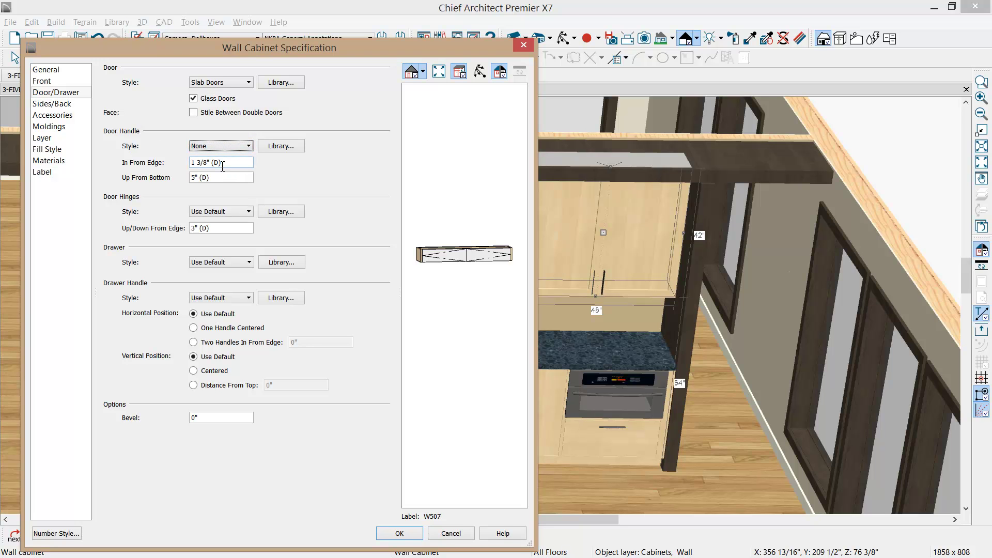
click(404, 533)
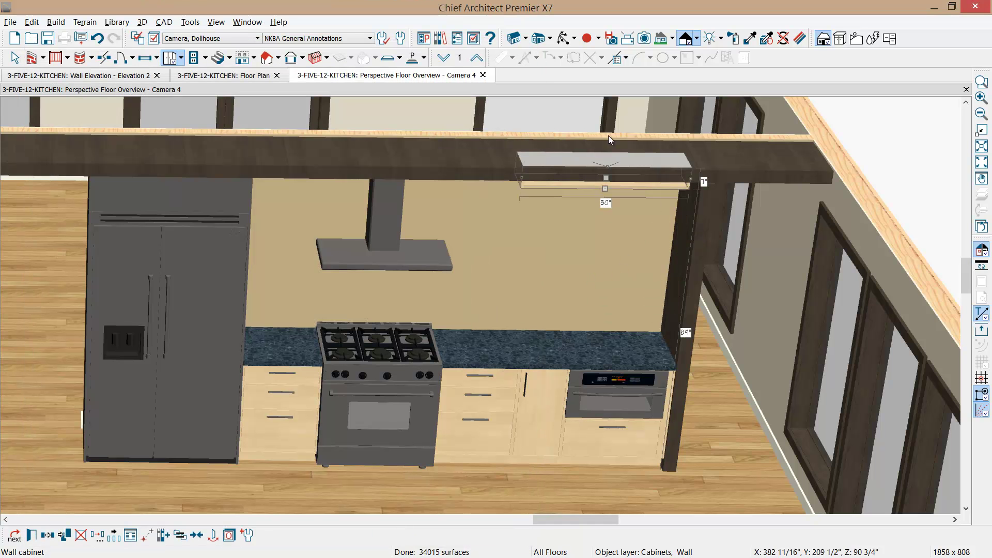
Turn off display of the Cabinets, Soffits layer to hide the soffit under the beam
click(562, 40)
drag(629, 237, 631, 224)
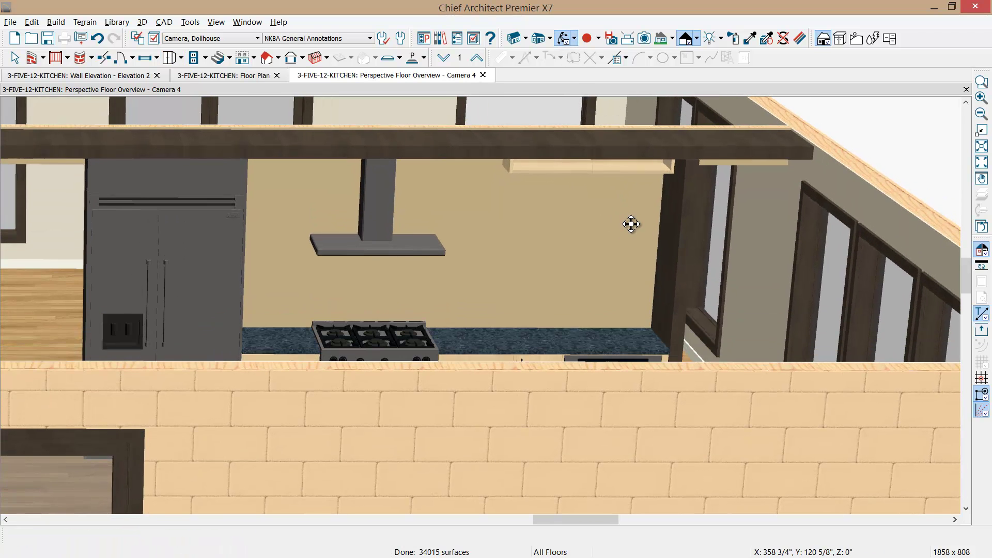
click(476, 149)
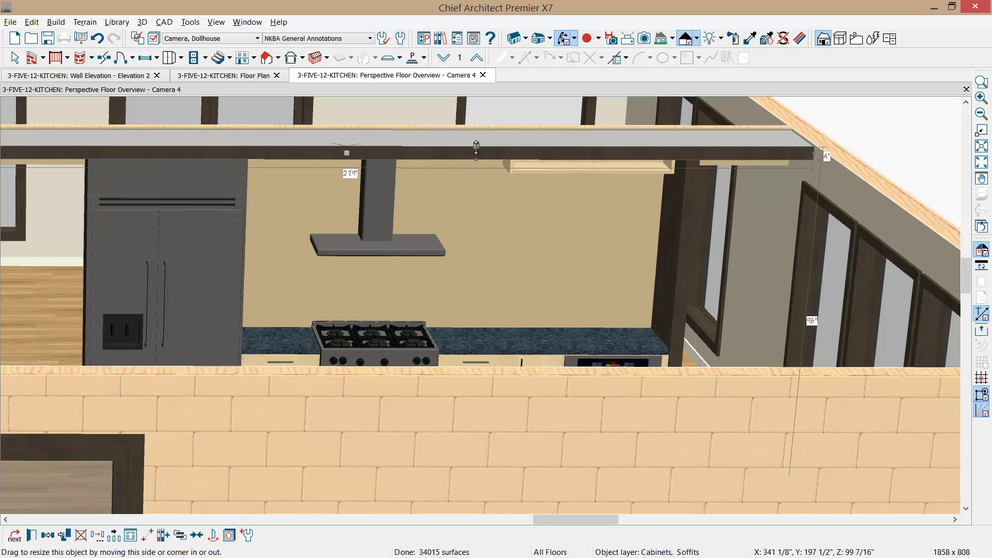
click(230, 536)
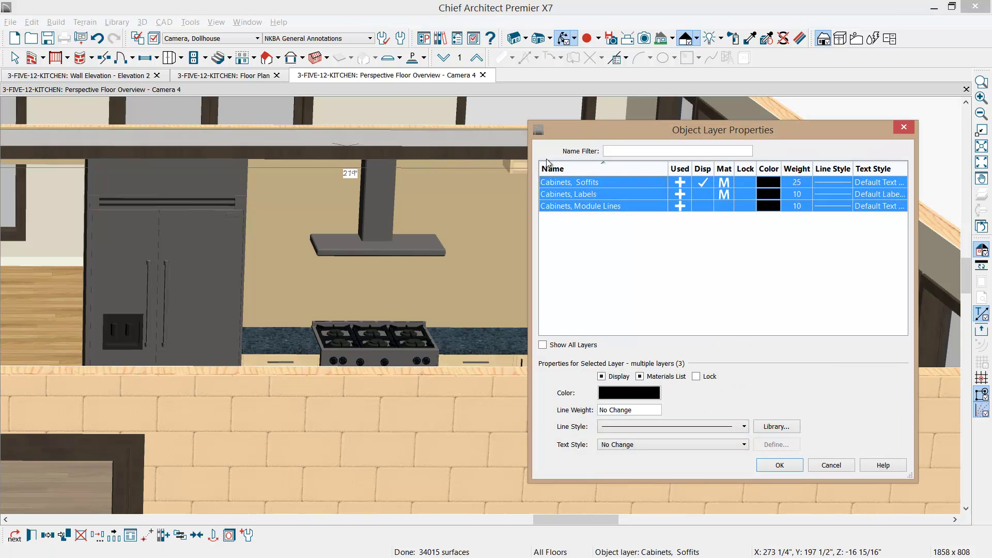
click(709, 182)
click(782, 466)
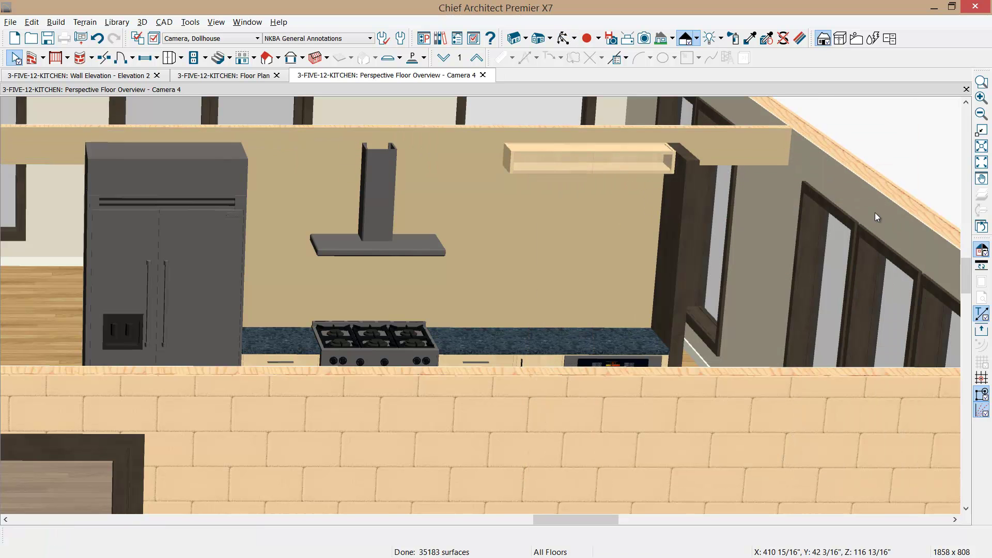
Copy the shallow wall cabinet and place the copy just below the original
middle_drag(608, 172, 550, 196)
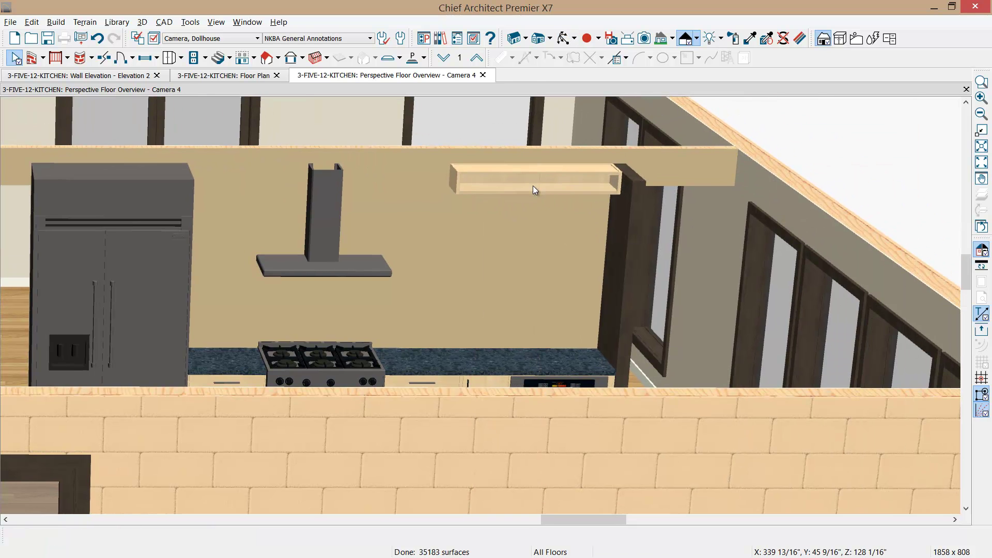
scroll(533, 185, up, 2)
click(534, 184)
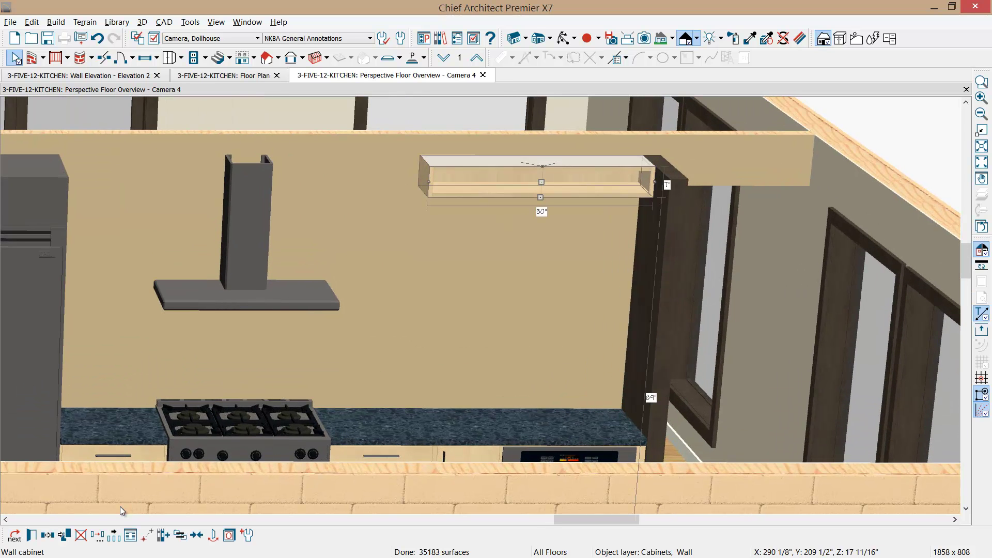
click(47, 535)
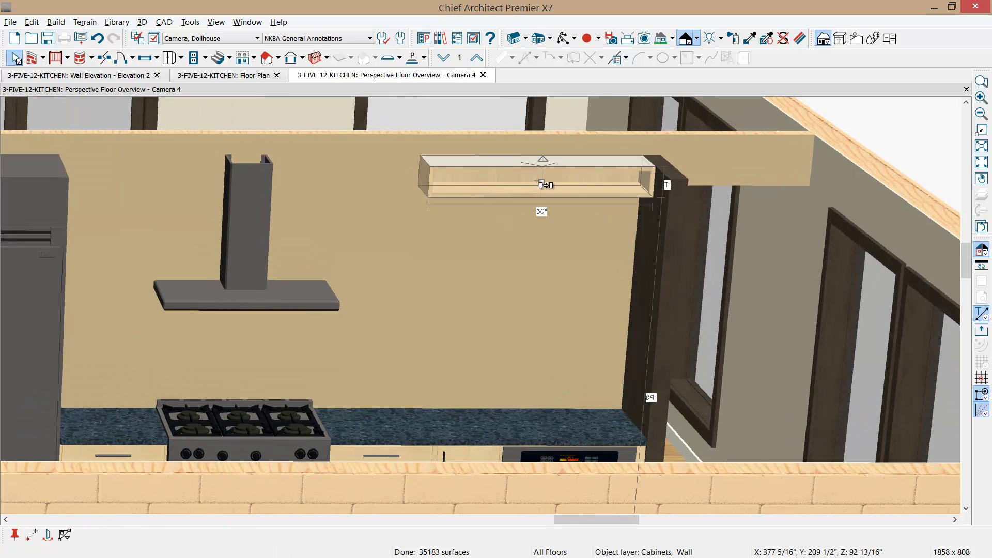
drag(538, 180, 537, 229)
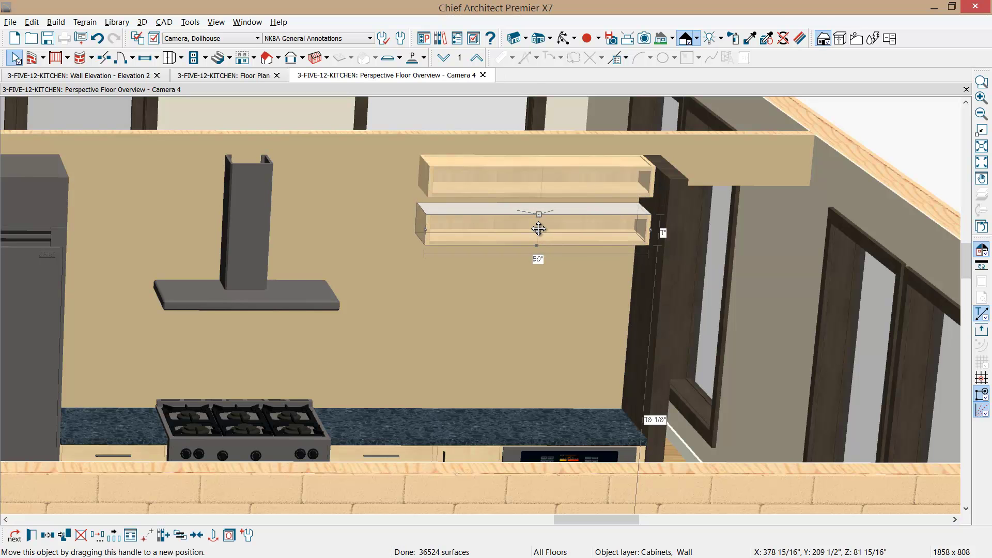
Set the copied cabinet to 33" high, 16" deep and 56" floor to bottom
double_click(539, 228)
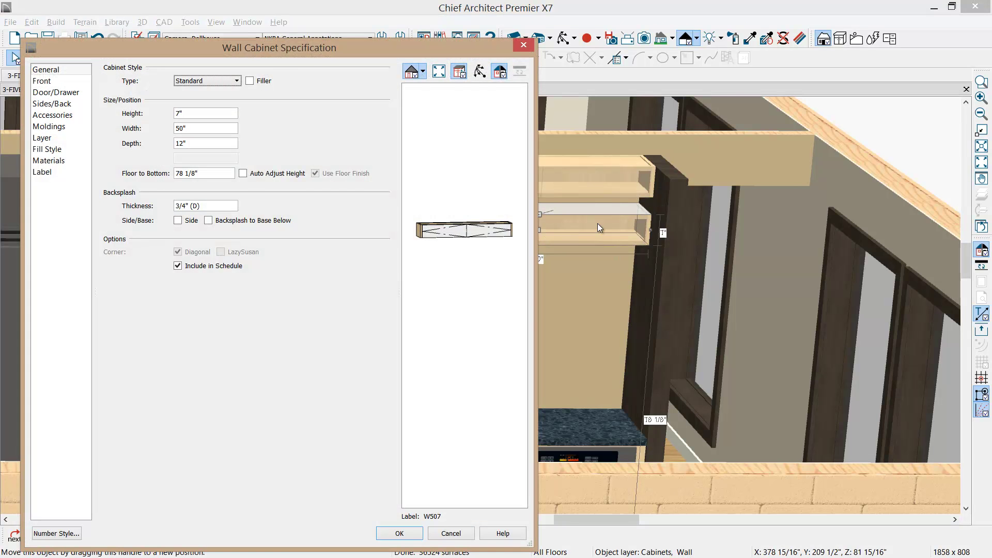
double_click(196, 113)
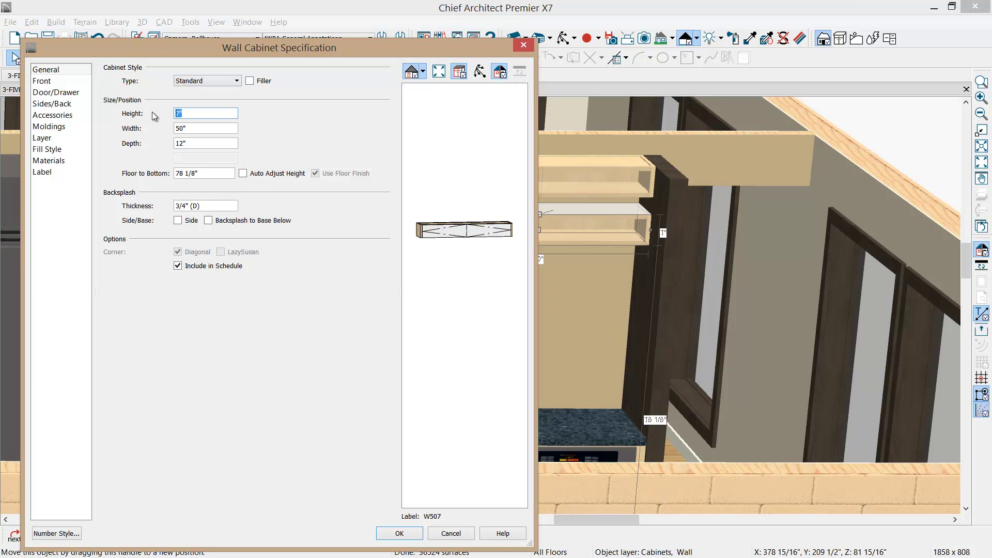
text(33)
key(Tab)
key(Tab)
text(16)
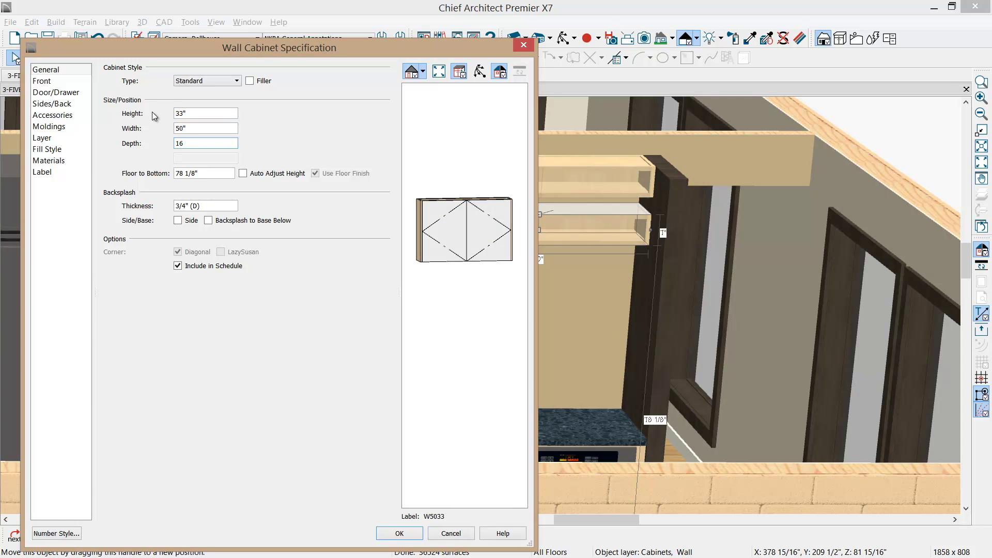
key(Tab)
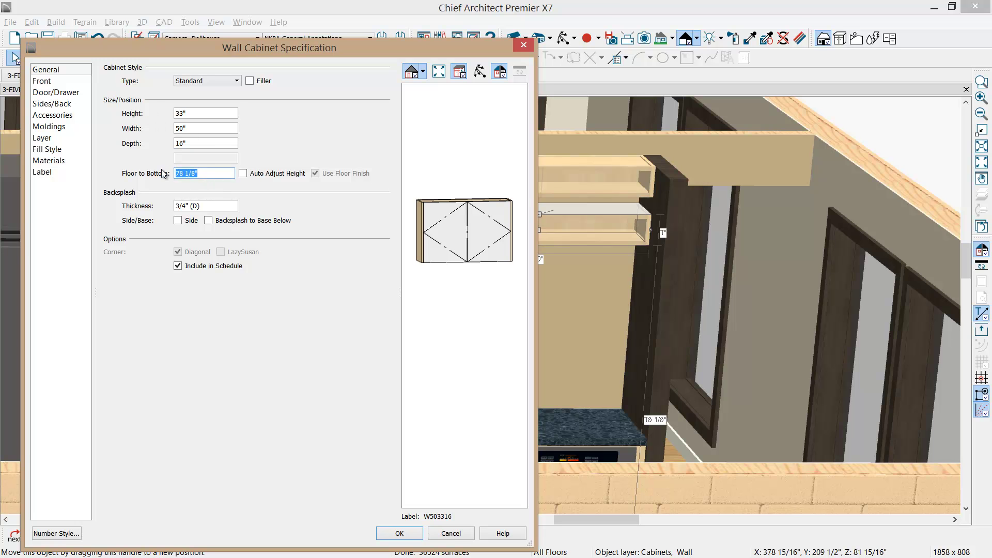
text(56)
key(Tab)
Set the door handle style to Use Default and view the Front panel
click(76, 95)
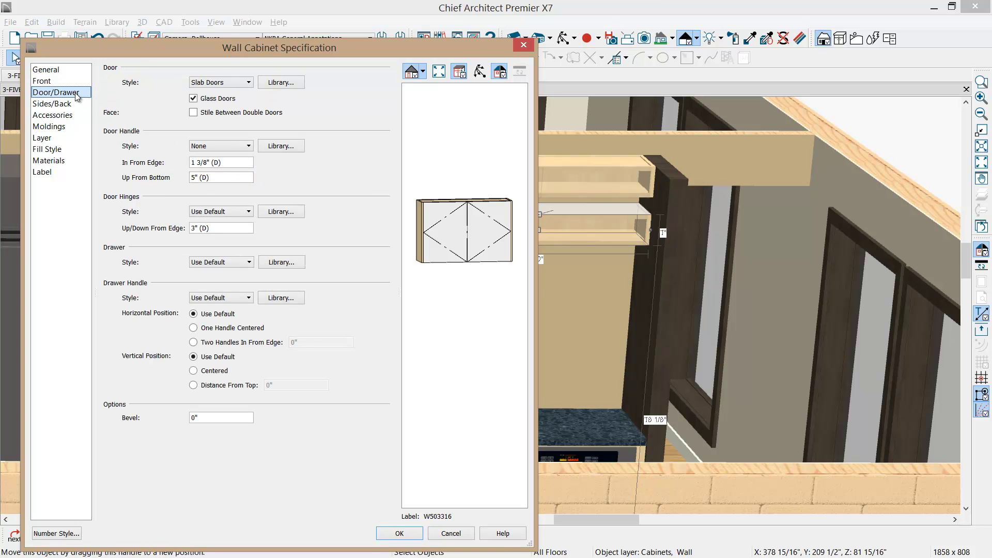
click(249, 147)
click(248, 147)
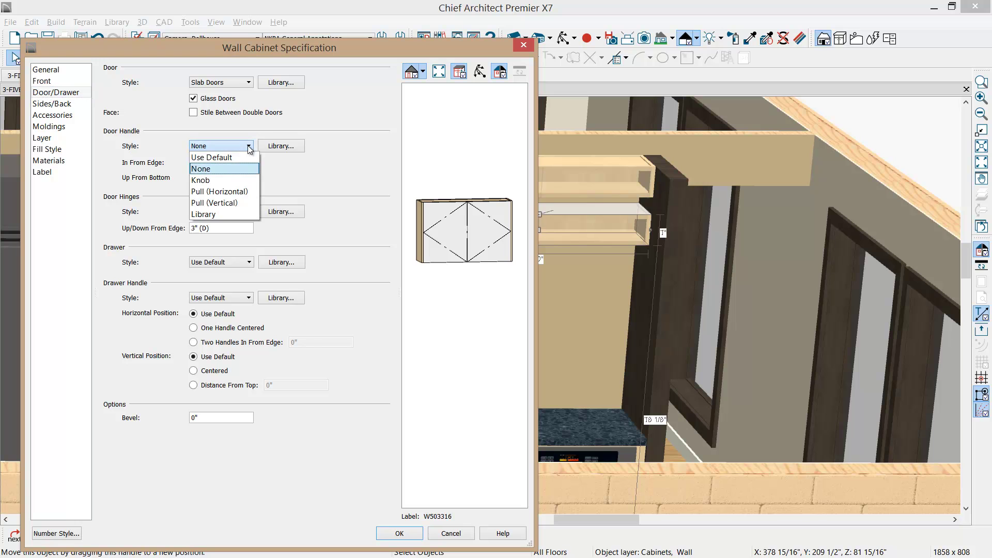
click(226, 160)
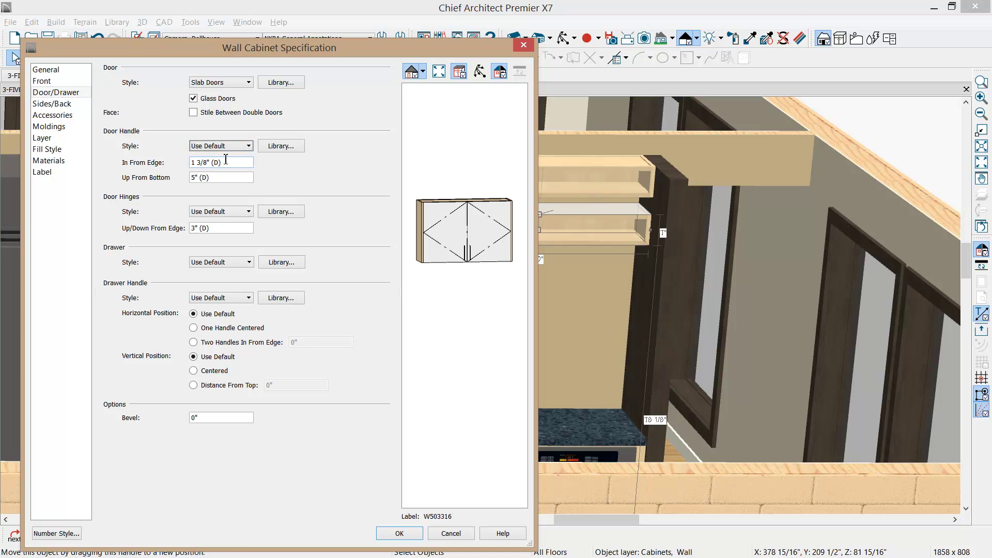
click(46, 70)
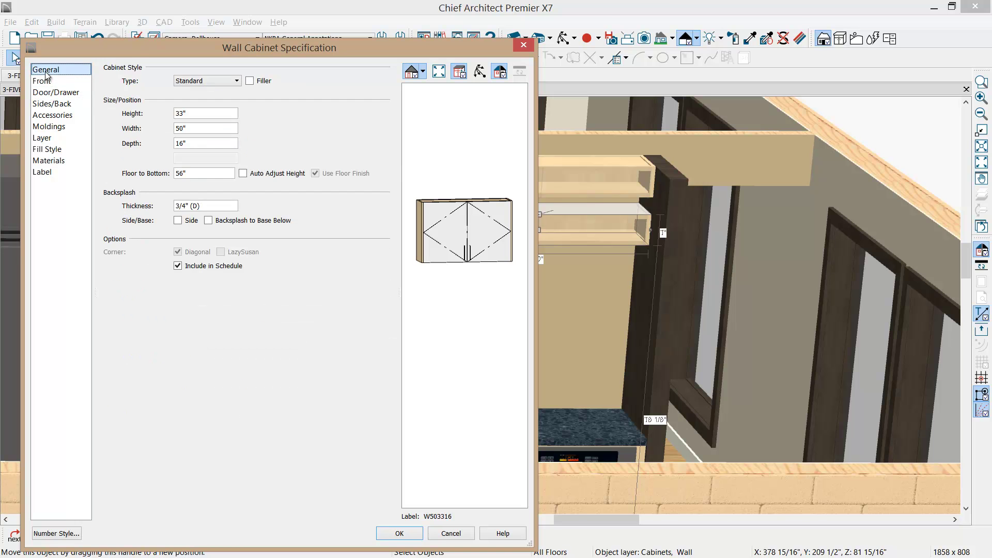
click(44, 81)
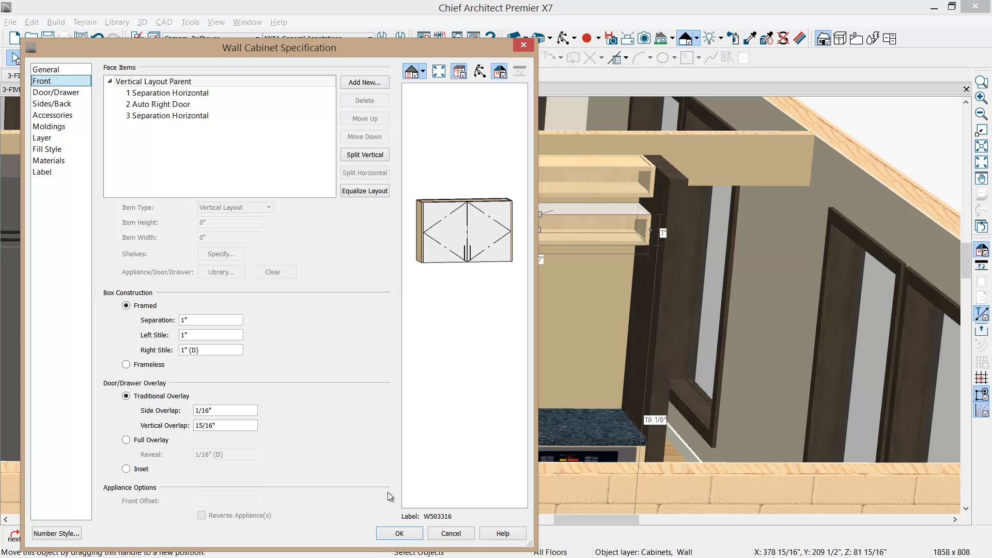
click(57, 93)
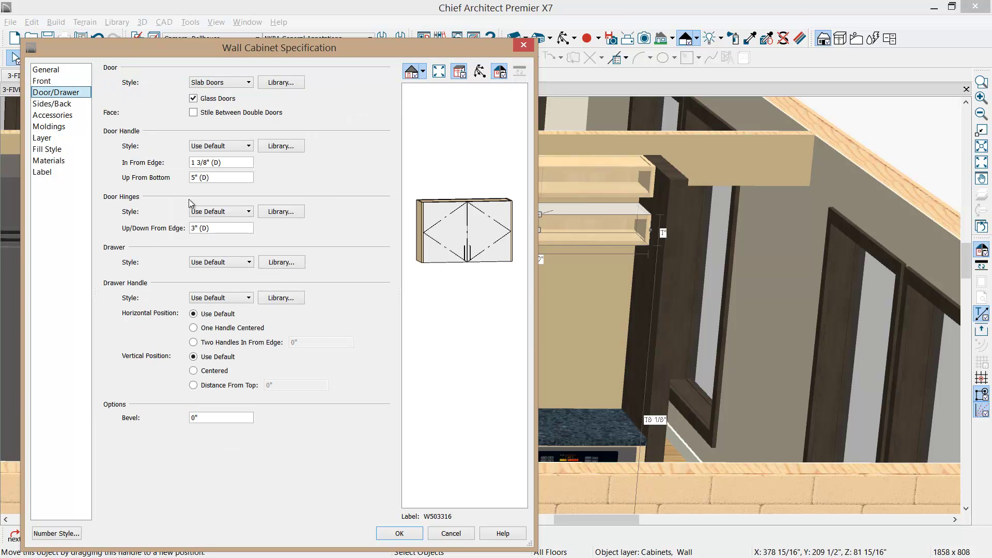
click(53, 82)
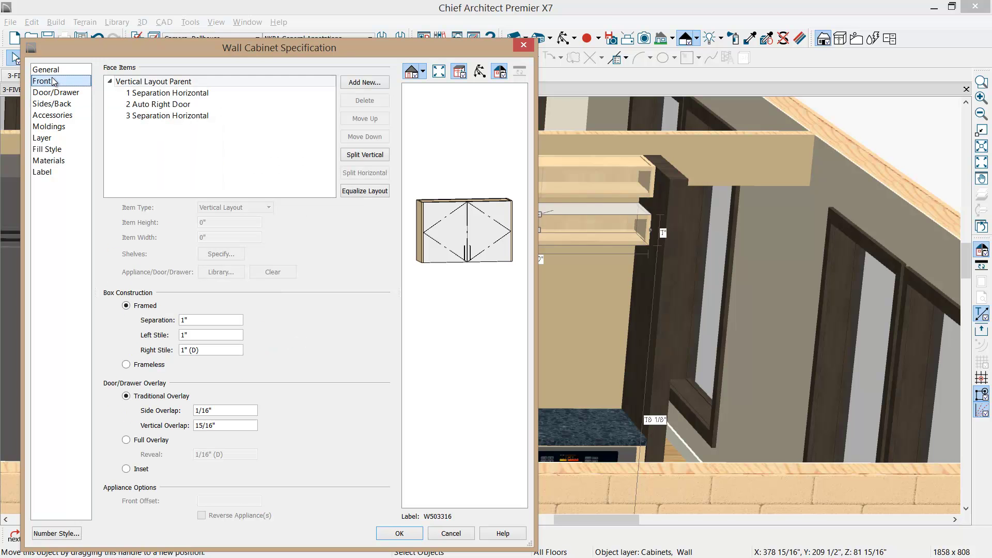
Set the 2 Auto Right Door's shelves to Manual and apply the cabinet changes
click(166, 105)
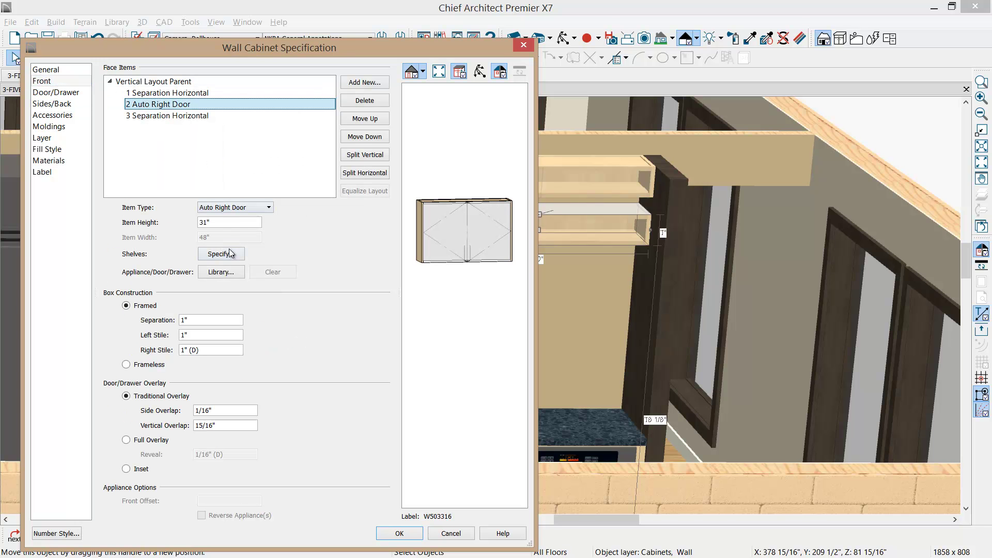
click(231, 254)
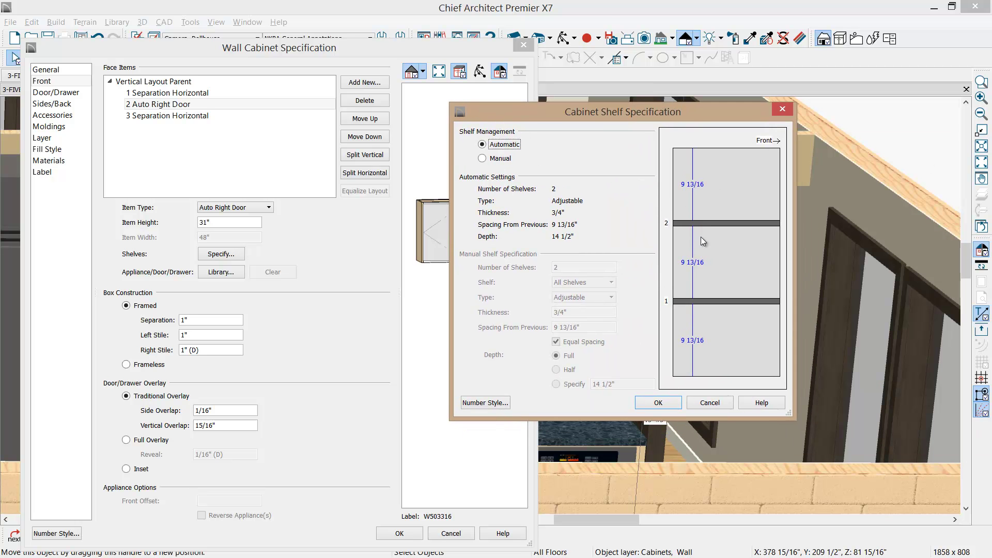
click(496, 158)
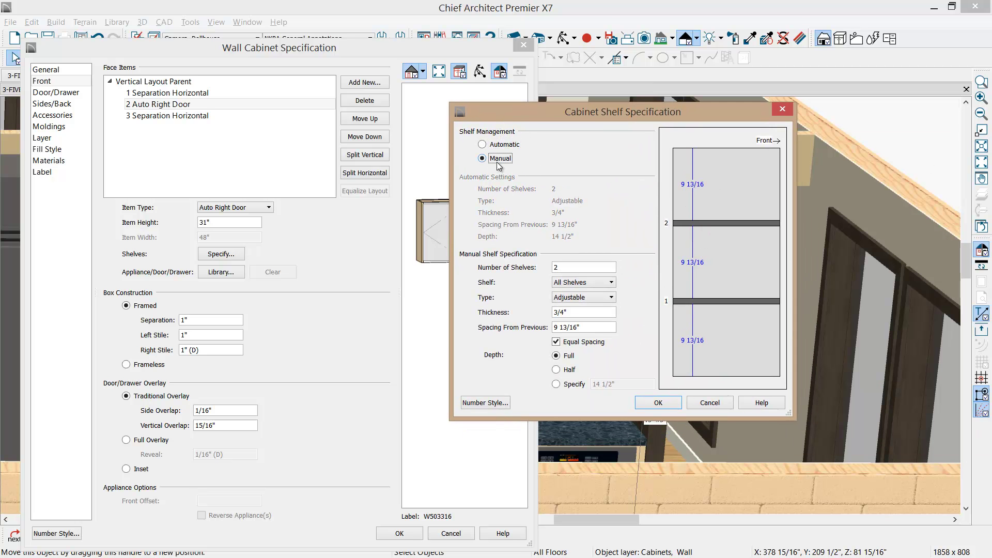
click(650, 402)
click(414, 533)
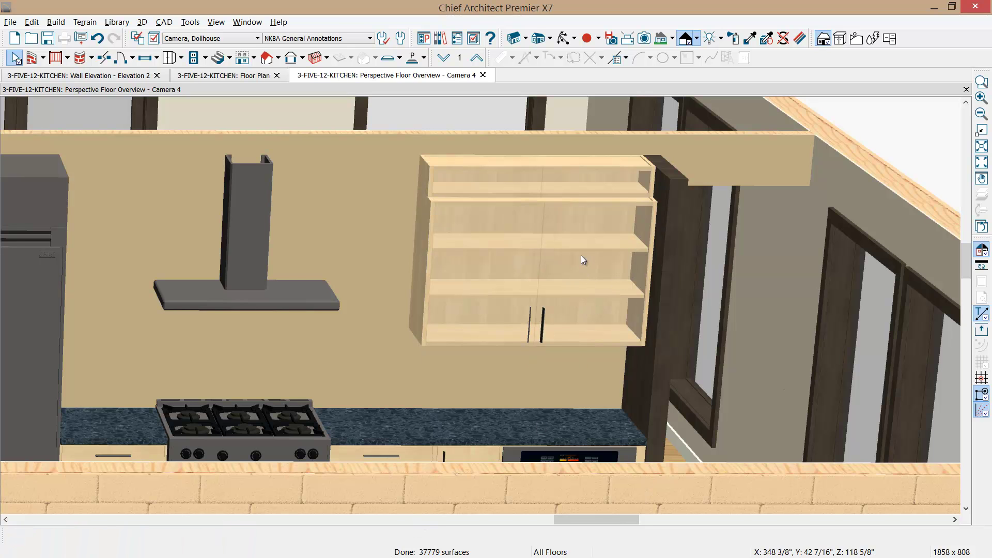
click(550, 275)
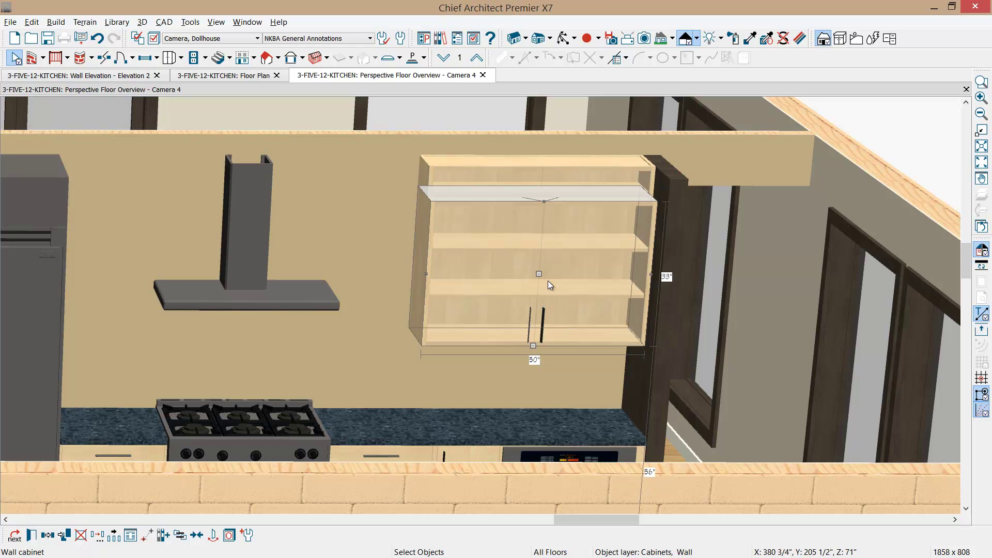
key(Escape)
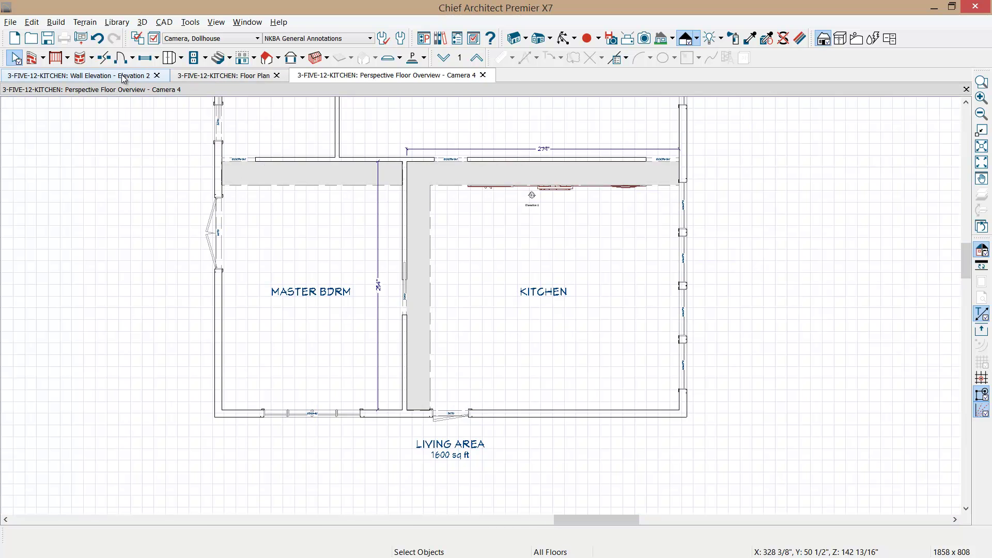
Leave the Elevation 2 view for the floor plan, zoomed in on the kitchen
click(124, 76)
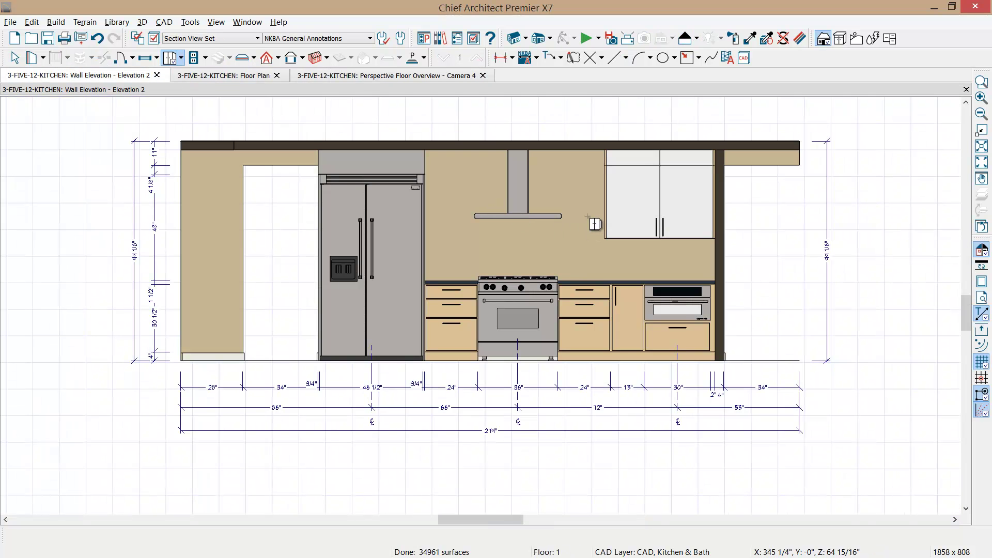
middle_drag(604, 213, 497, 243)
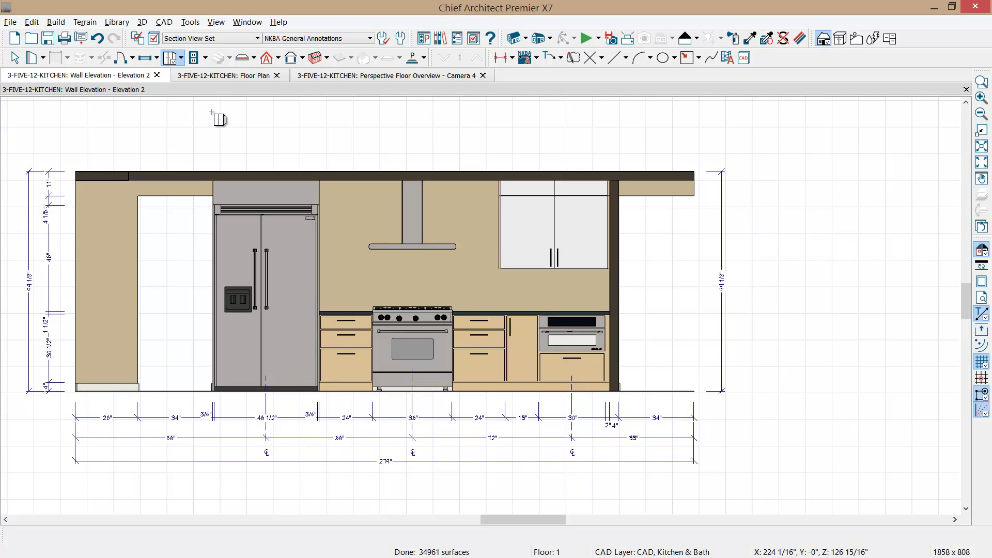
click(229, 75)
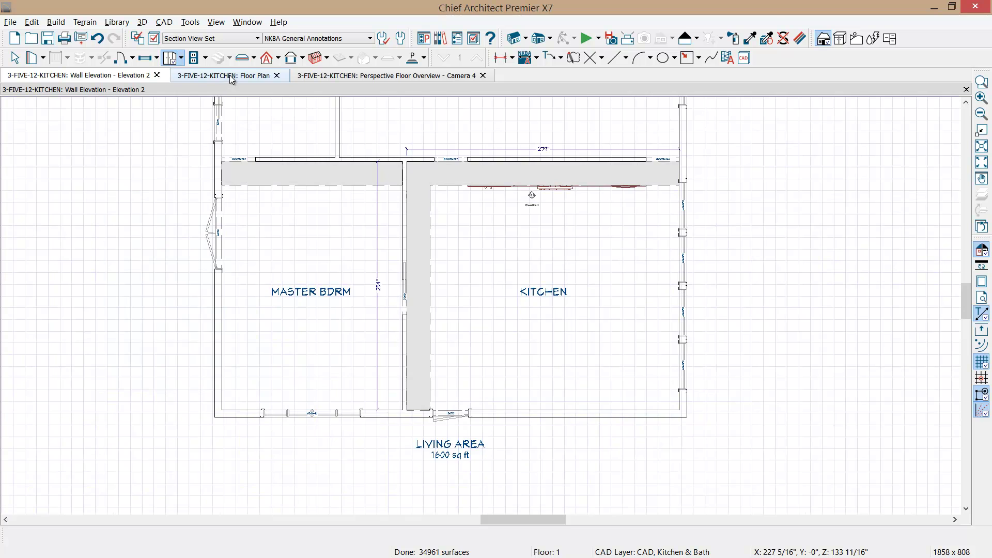
middle_drag(609, 254, 597, 291)
scroll(569, 258, up, 2)
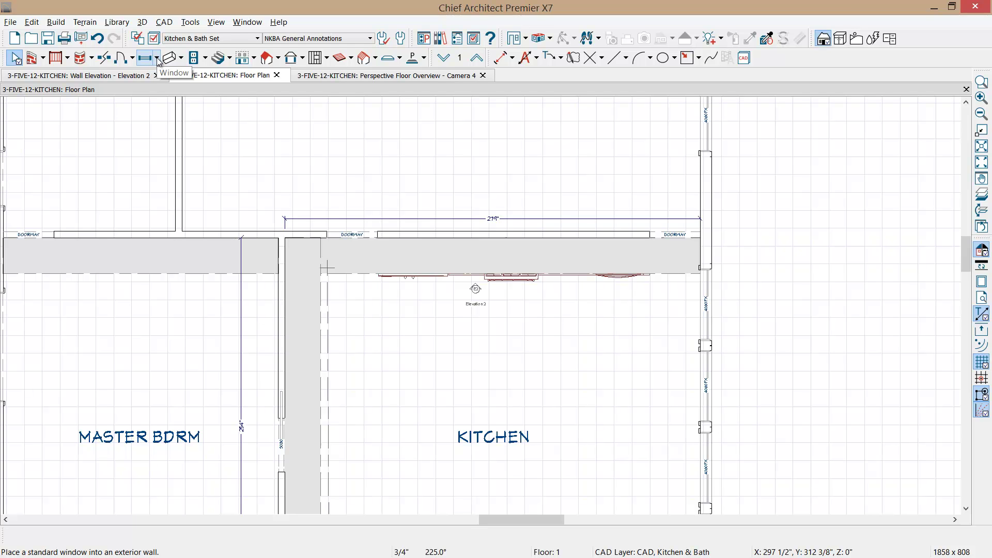
Draw a backclipped cross section line across the kitchen's upper wall
click(549, 40)
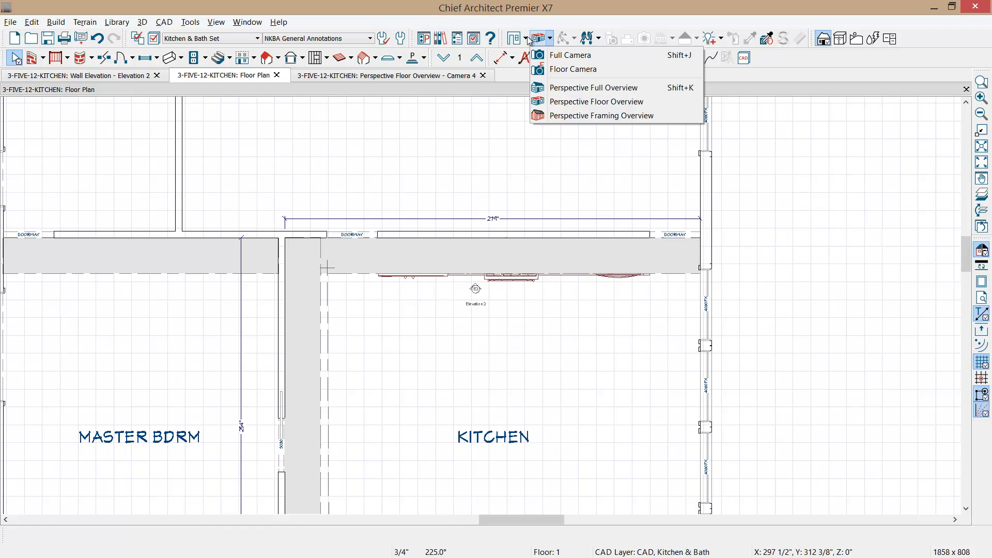
click(525, 38)
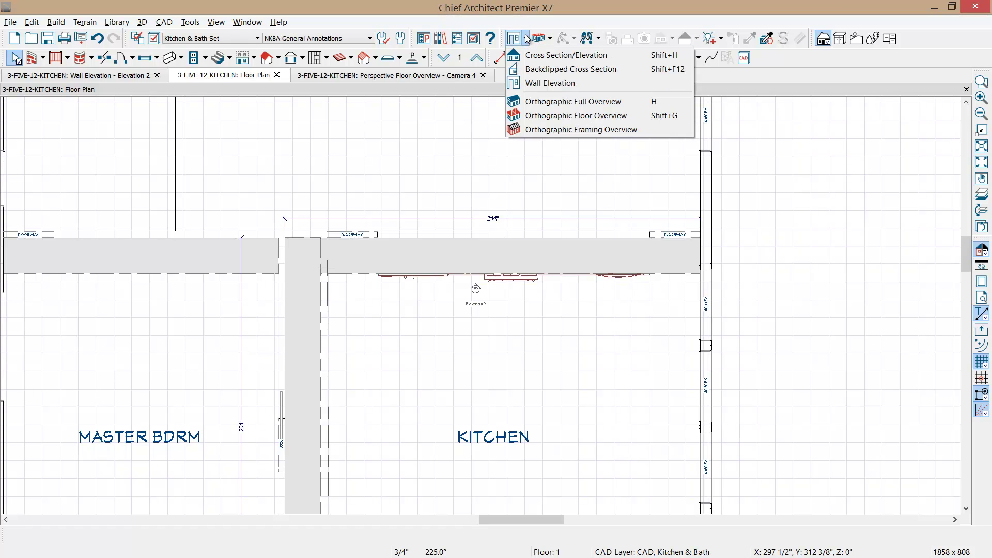
click(542, 69)
drag(571, 186, 570, 309)
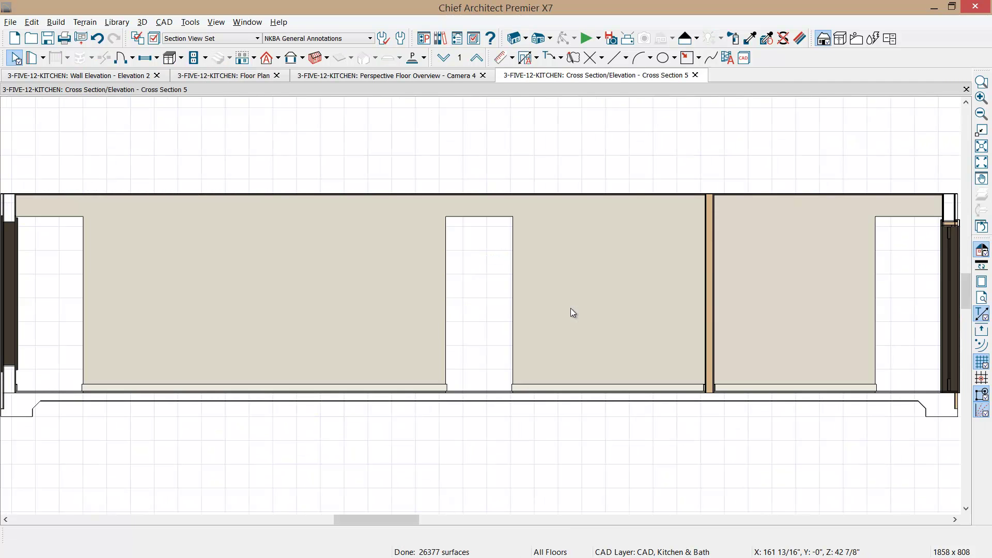
Pan Cross Section 5 left, try Glass House rendering, then revert to standard
middle_drag(216, 281, 361, 284)
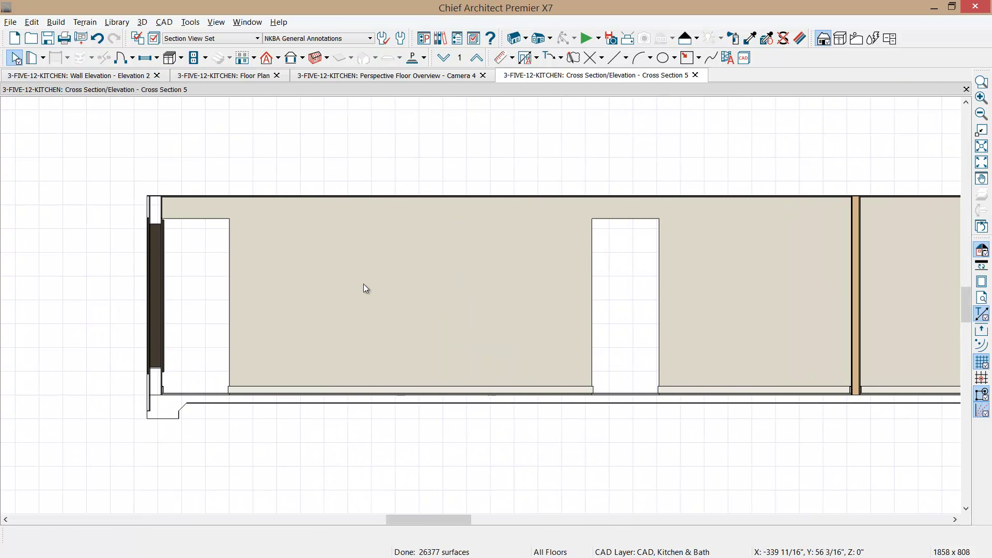
click(695, 38)
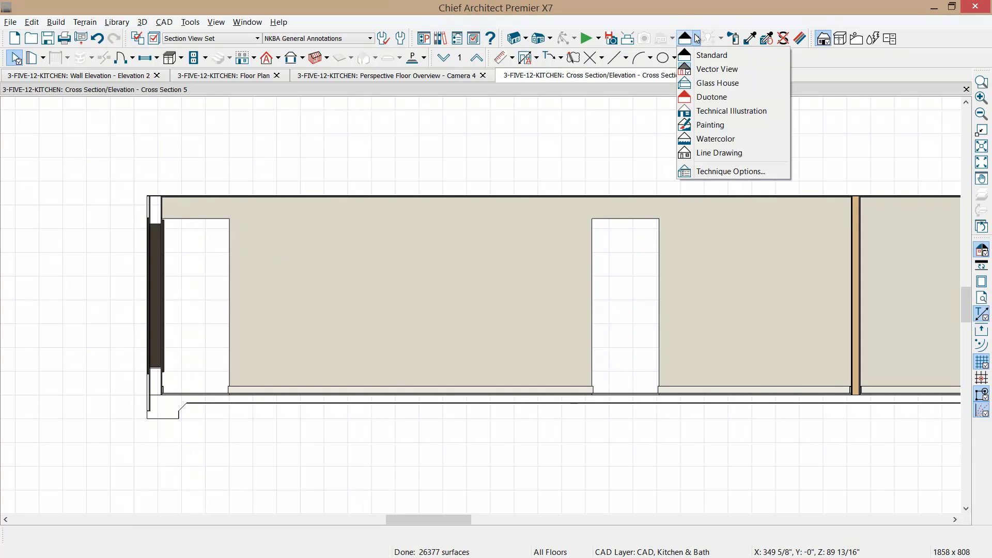
click(719, 84)
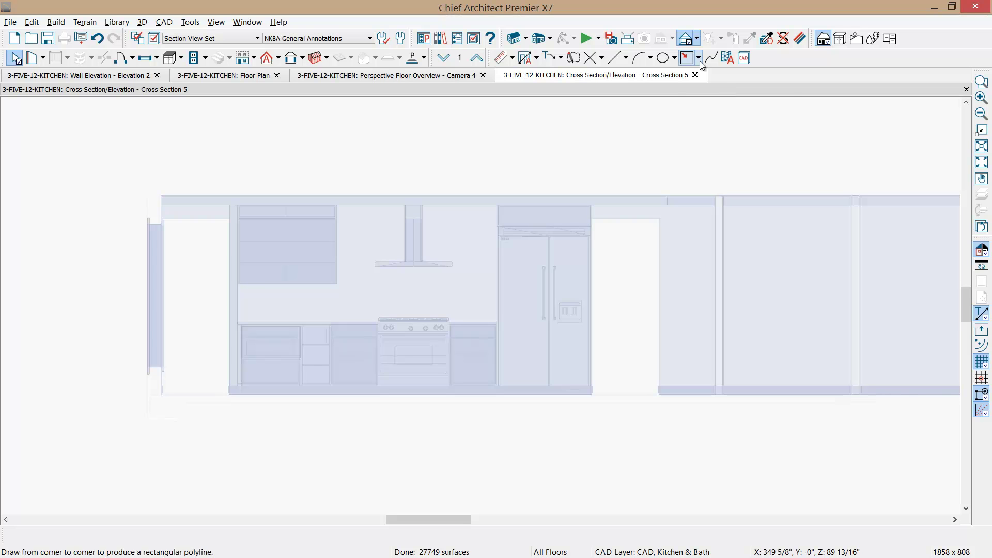
click(695, 38)
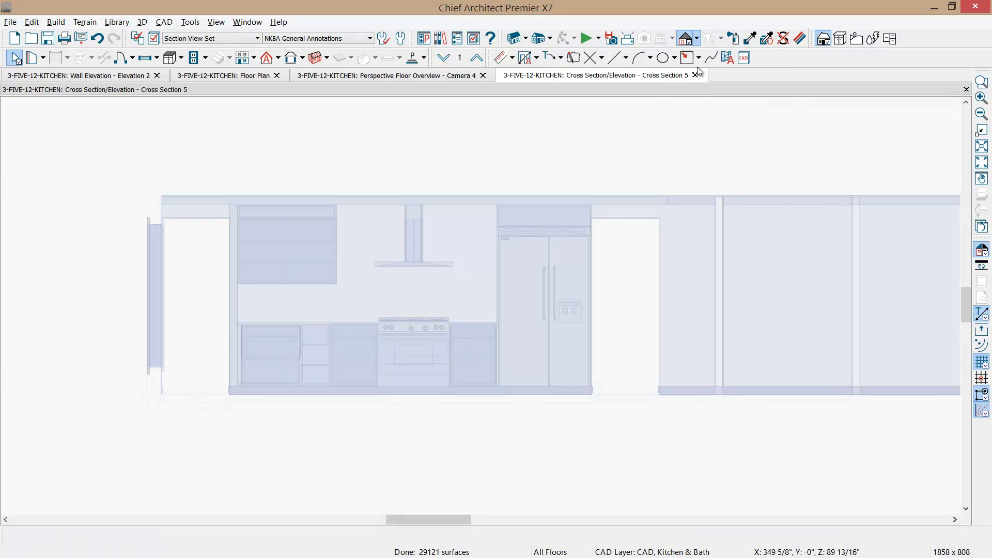
click(699, 68)
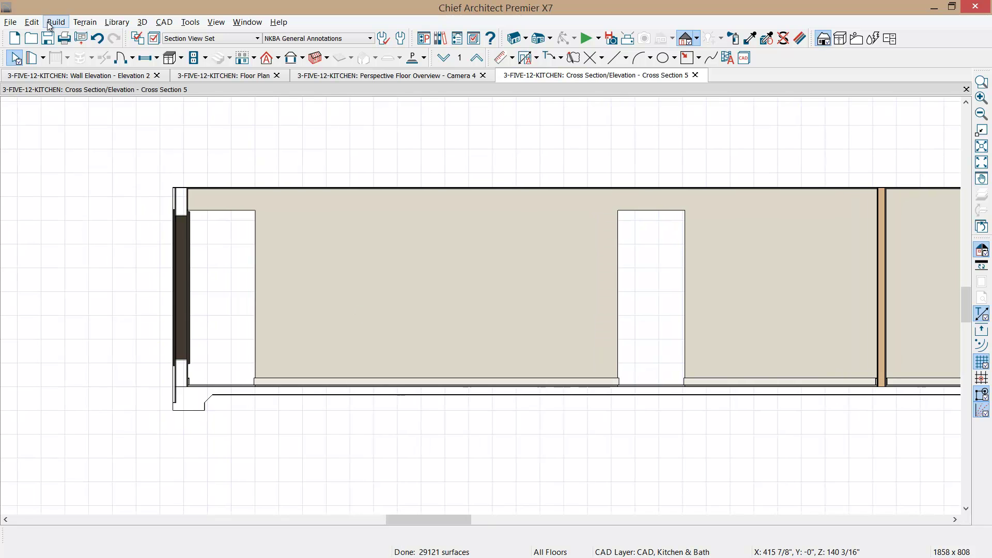
Place a 48" pass-through in the section wall and nudge it left of the middle doorway
click(157, 58)
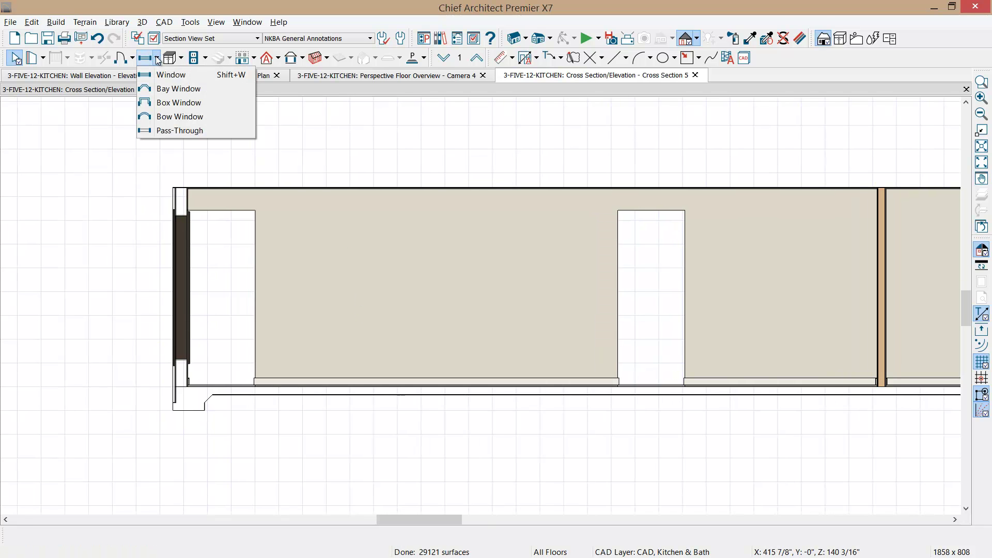
click(174, 130)
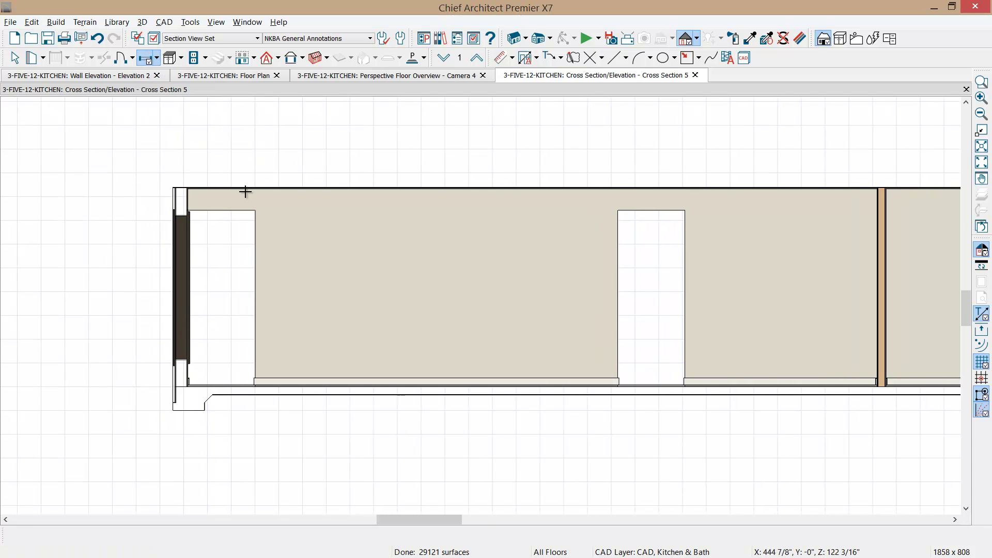
click(344, 251)
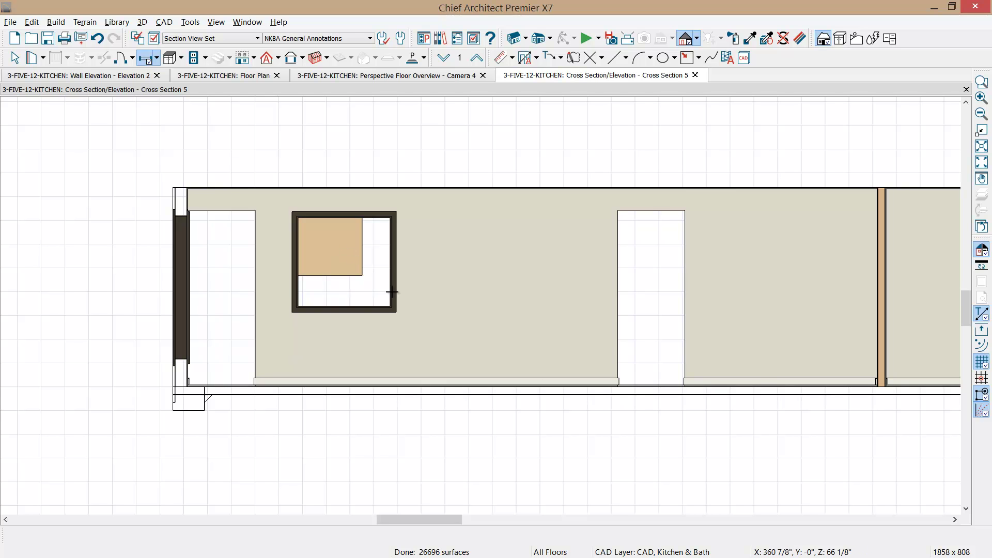
click(295, 281)
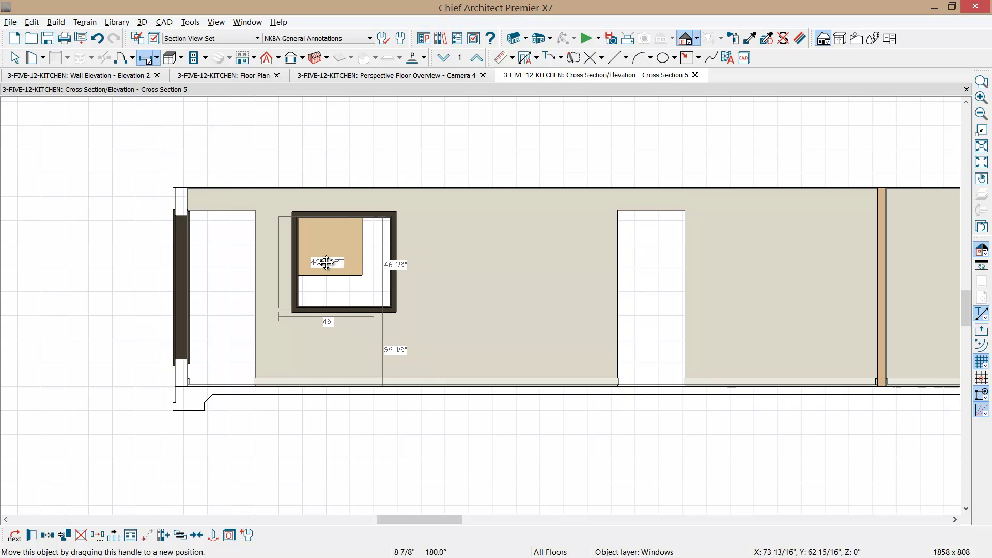
drag(327, 263, 327, 263)
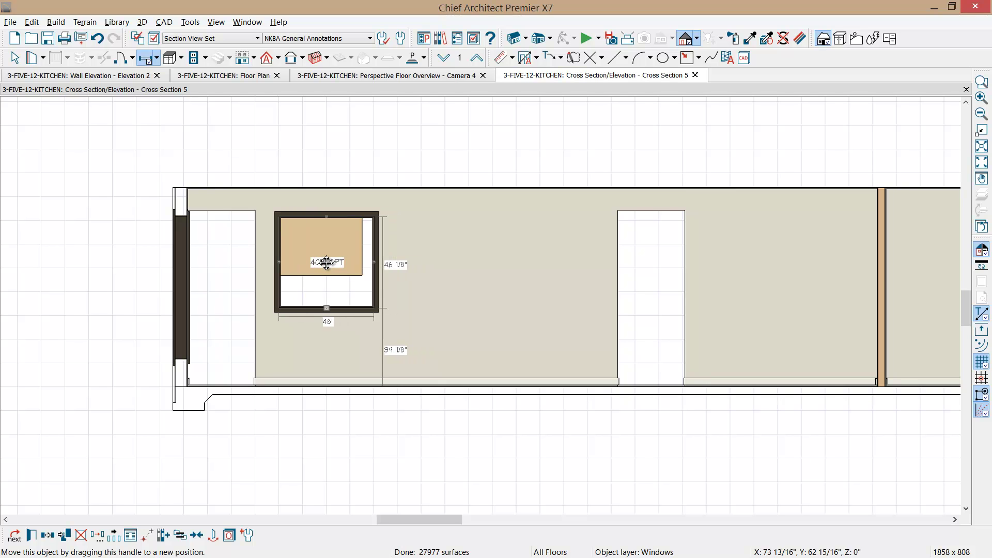
In the pass-through's Window Specification, enter 50" width, 53 5/8" height and 35 3/8" floor to bottom
double_click(326, 263)
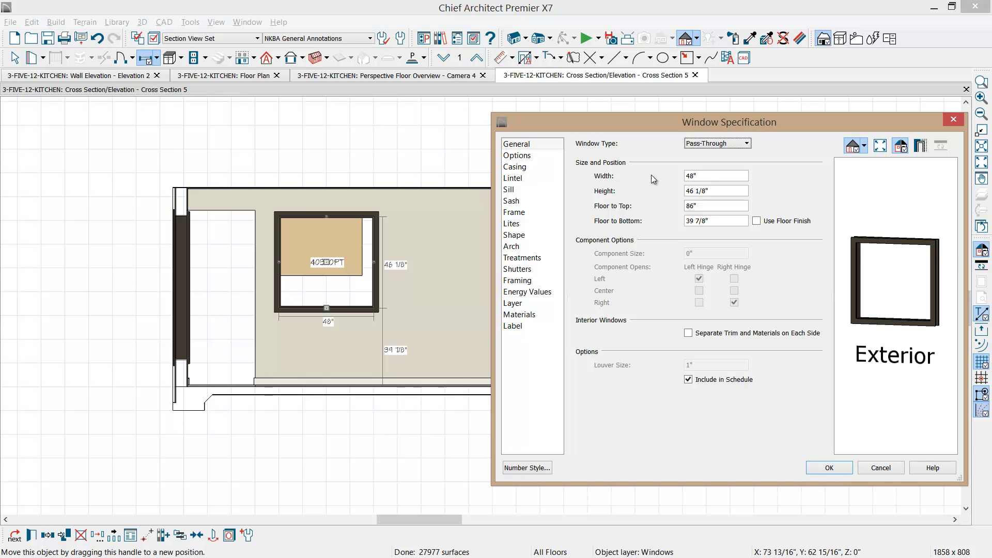
double_click(711, 176)
text(50)
key(Tab)
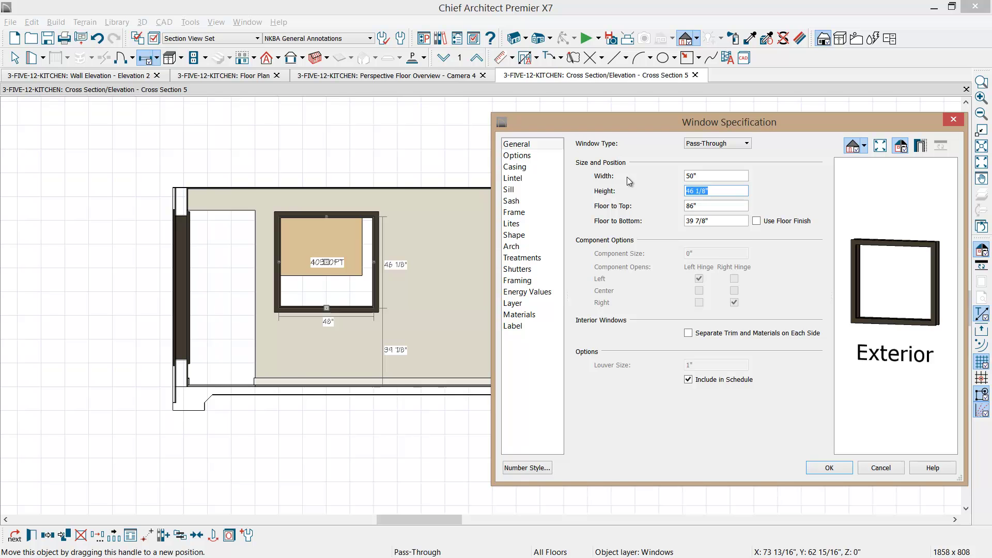
text(53)
text(.)
text(52)
key(BackSpace)
key(BackSpace)
text(62)
key(Tab)
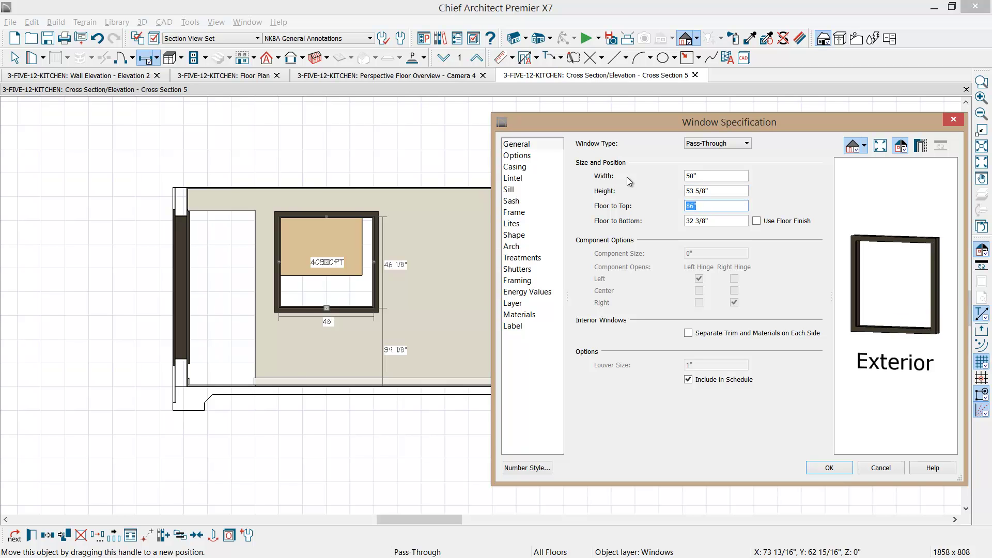
key(Tab)
click(689, 221)
key(Delete)
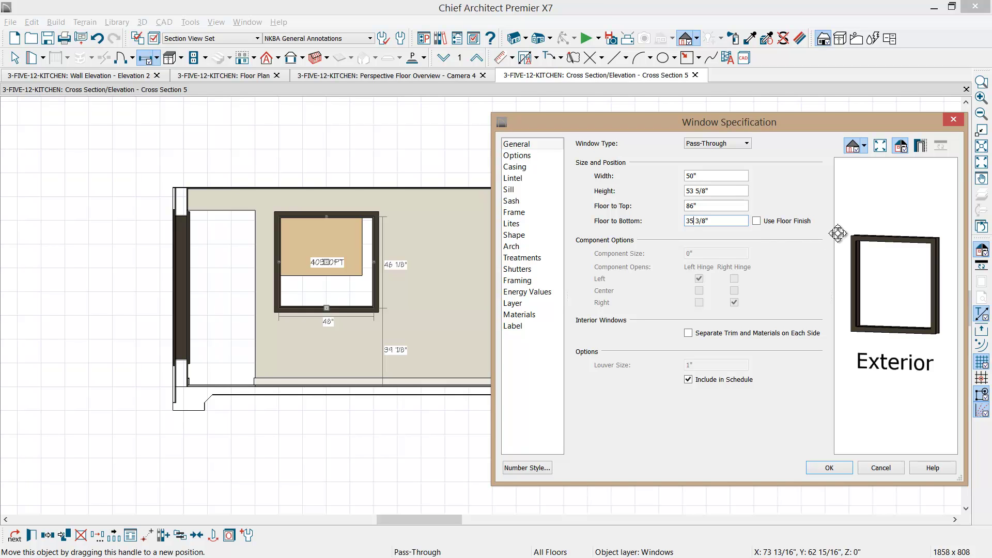
Turn off the pass-through's interior casing, keep its frame on, and apply the changes
click(529, 167)
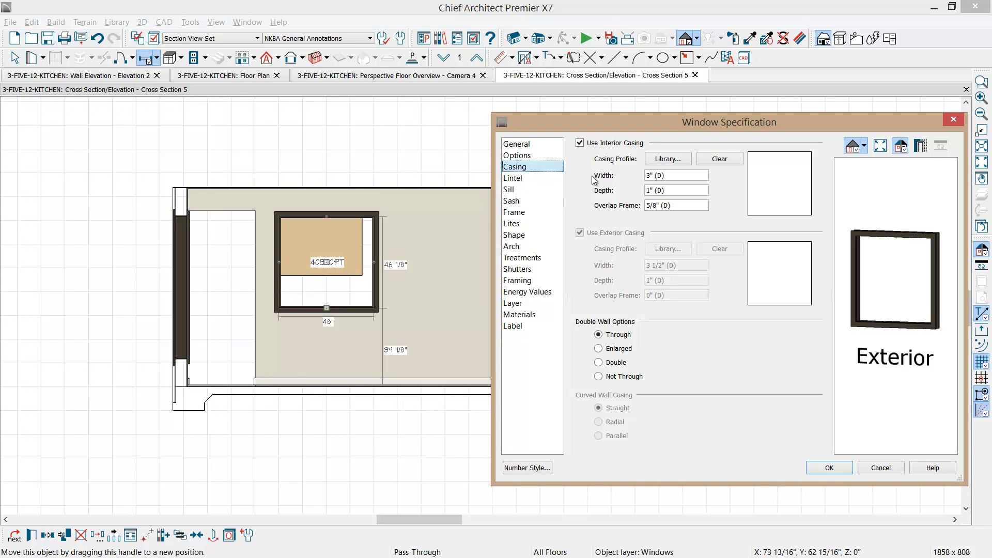
click(580, 143)
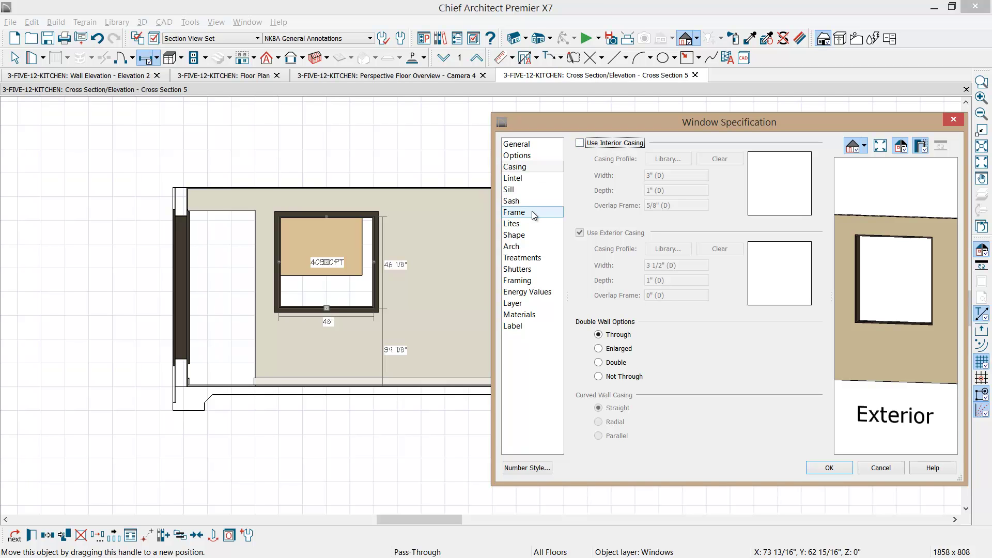
click(528, 213)
click(601, 144)
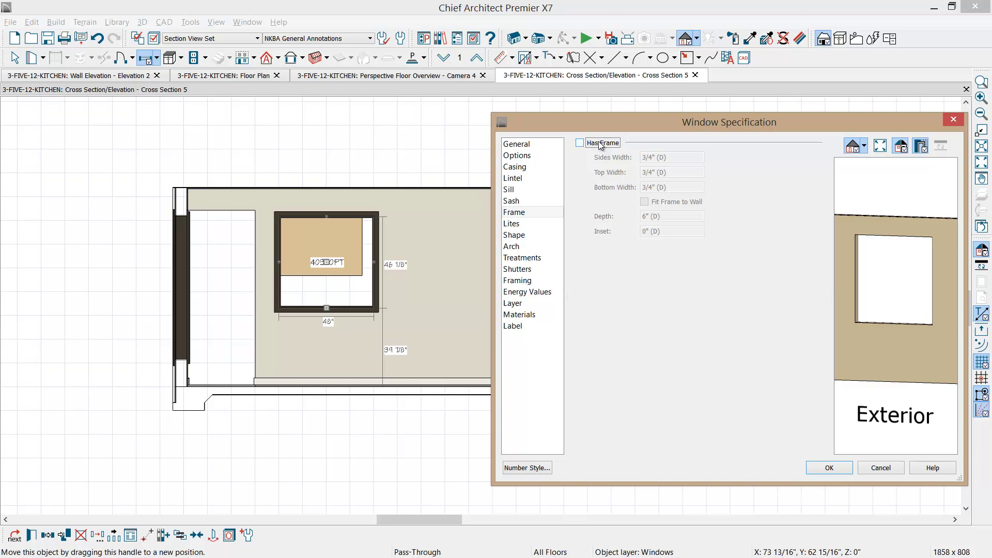
click(587, 143)
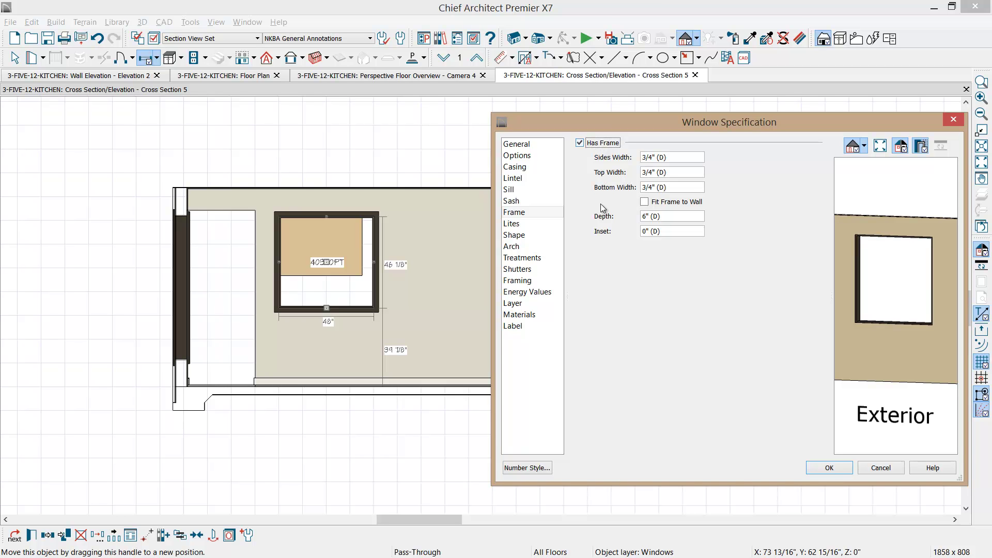
click(829, 467)
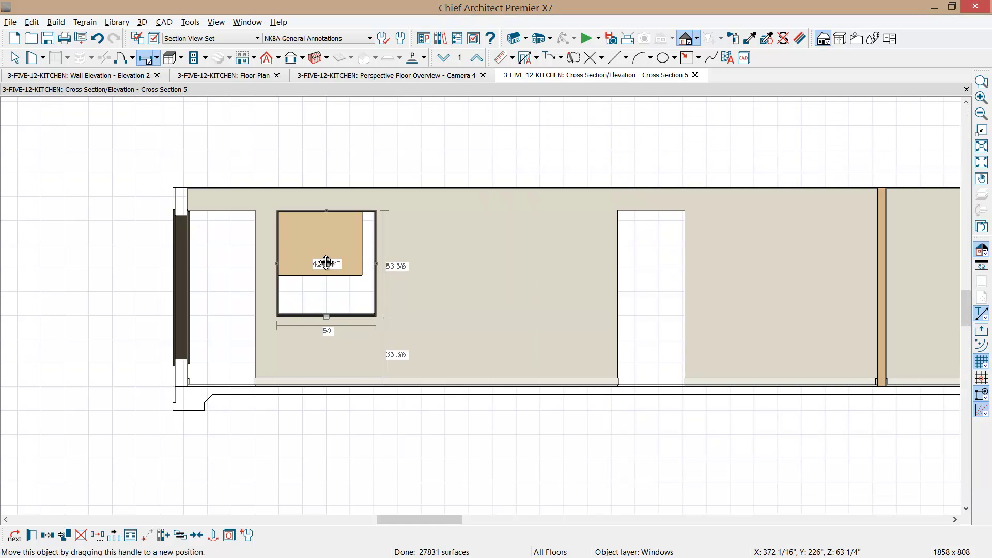
Drag the pass-through left along the section wall, then nudge it slightly back right
scroll(326, 263, up, 2)
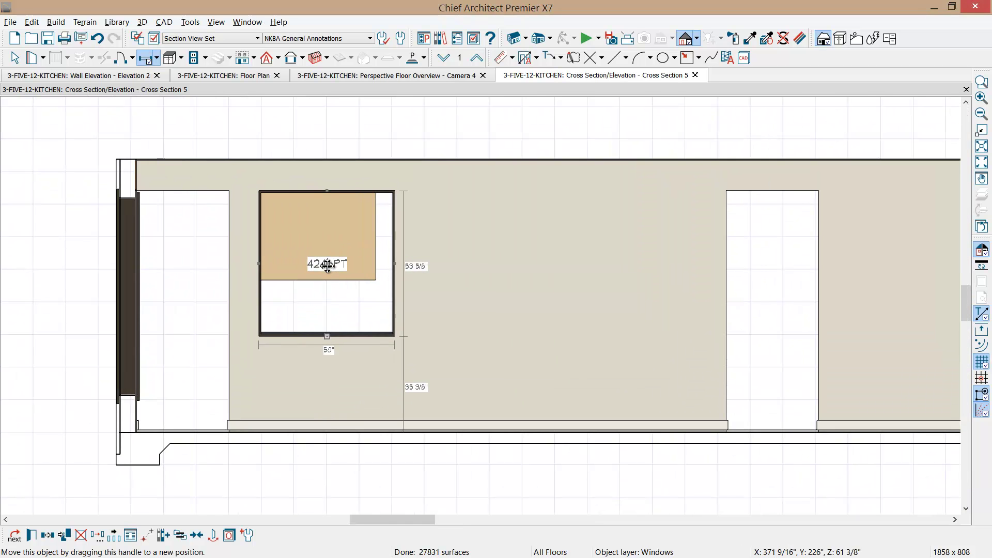
drag(327, 265, 304, 264)
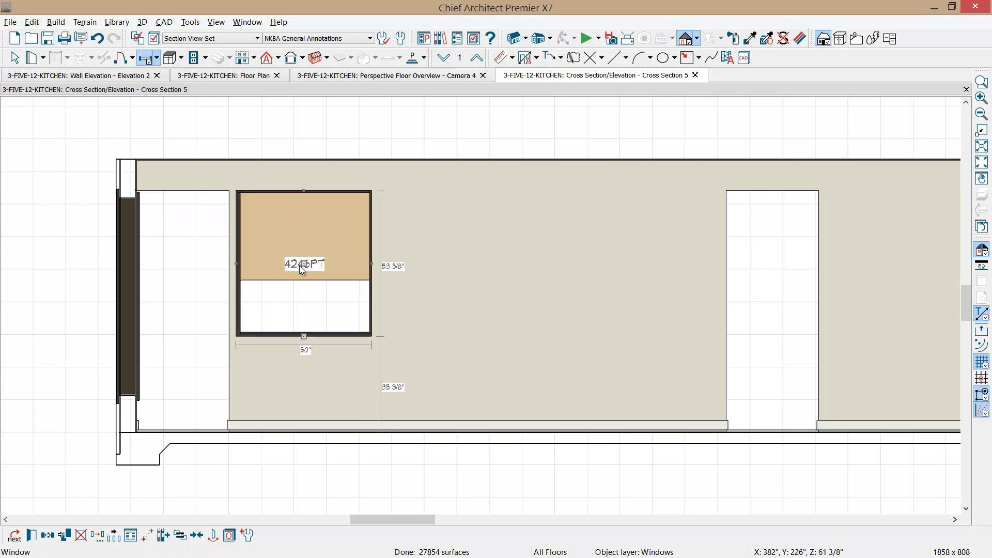
scroll(304, 264, up, 2)
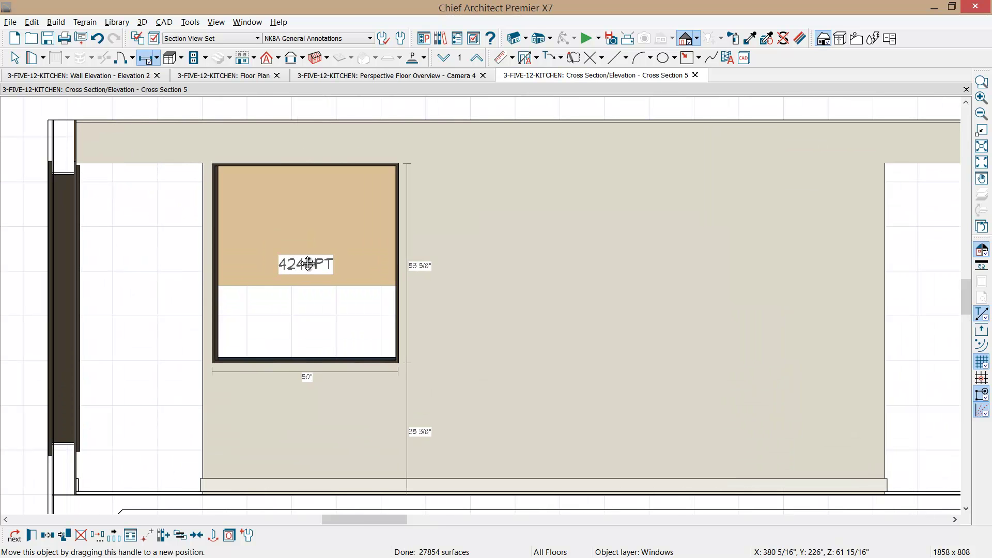
drag(307, 263, 309, 264)
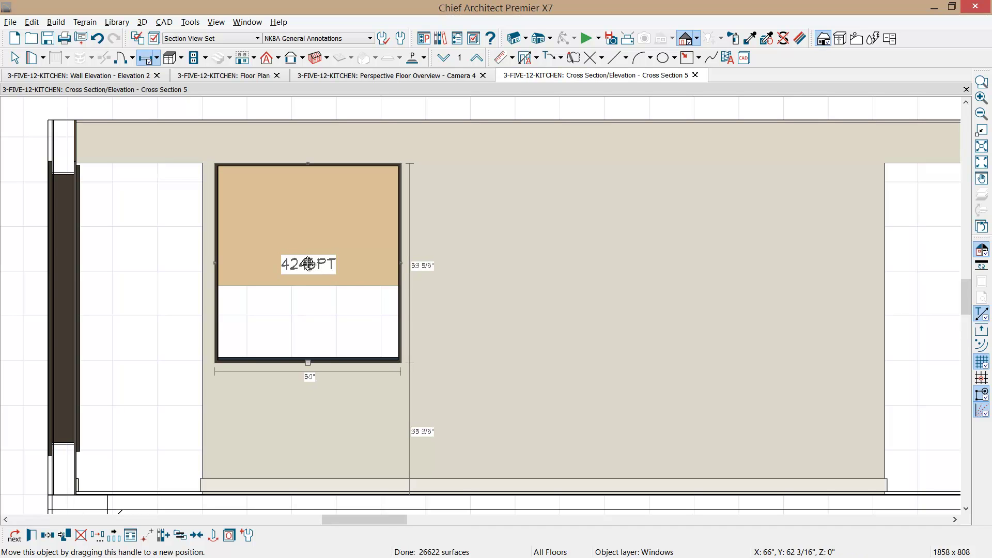
Reapply the pass-through's frame settings, then place another window opening to its right
double_click(353, 290)
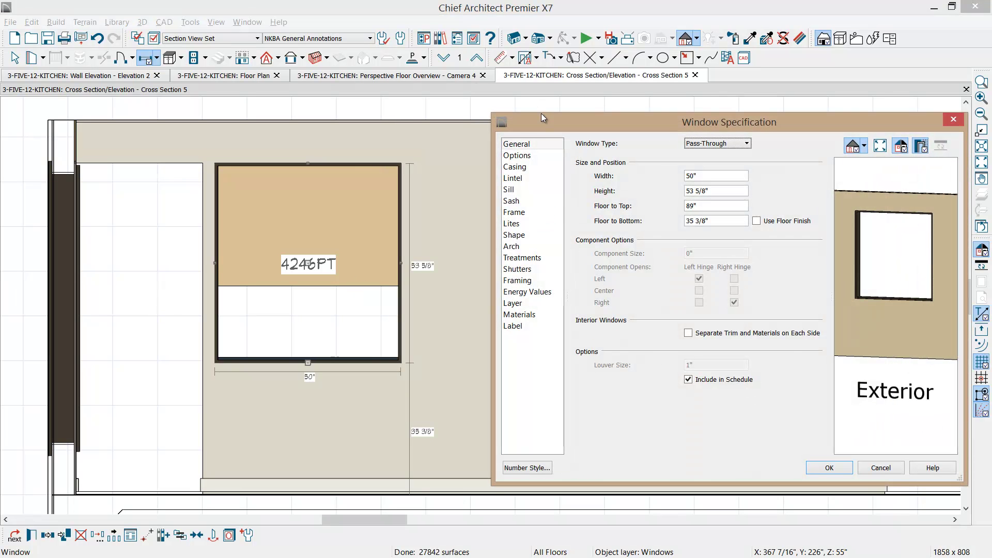
click(527, 212)
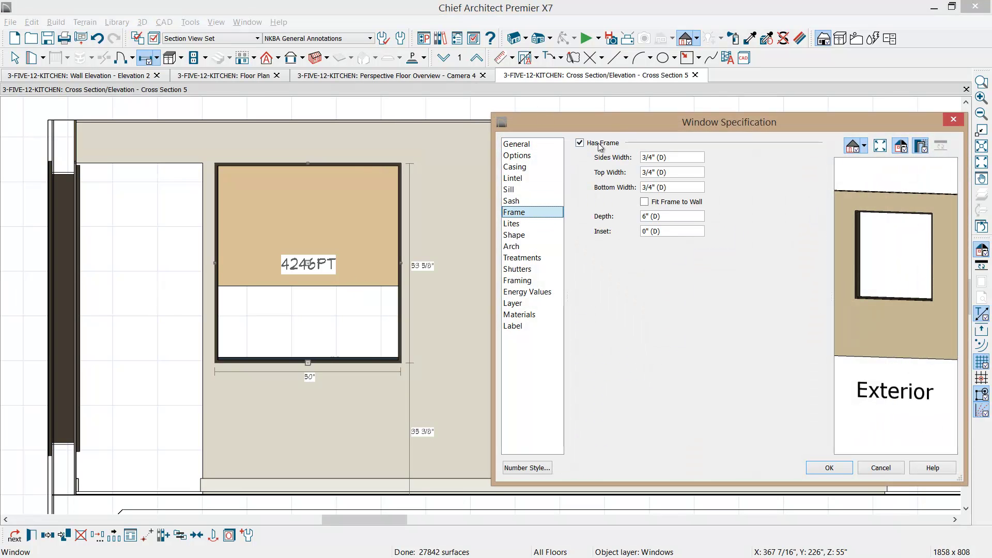
click(829, 468)
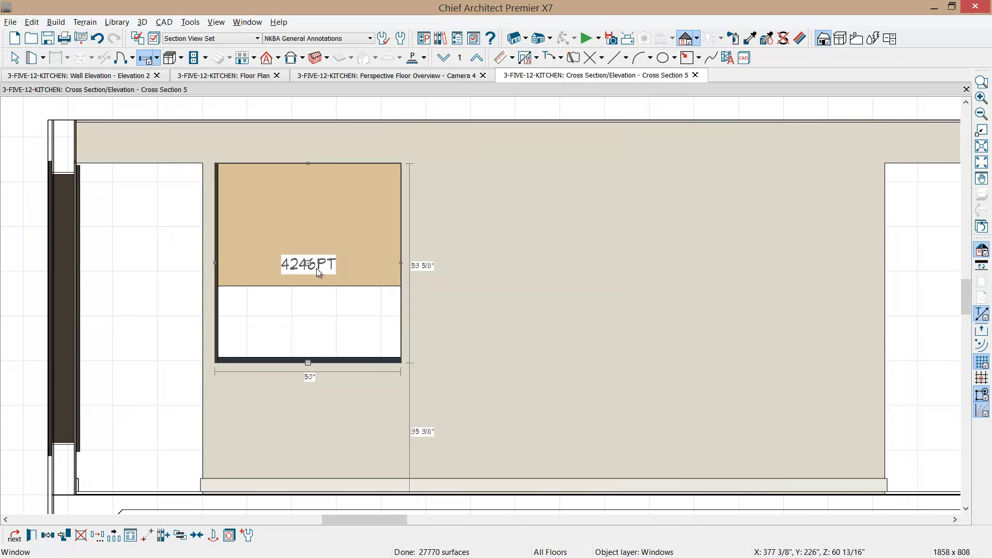
click(488, 302)
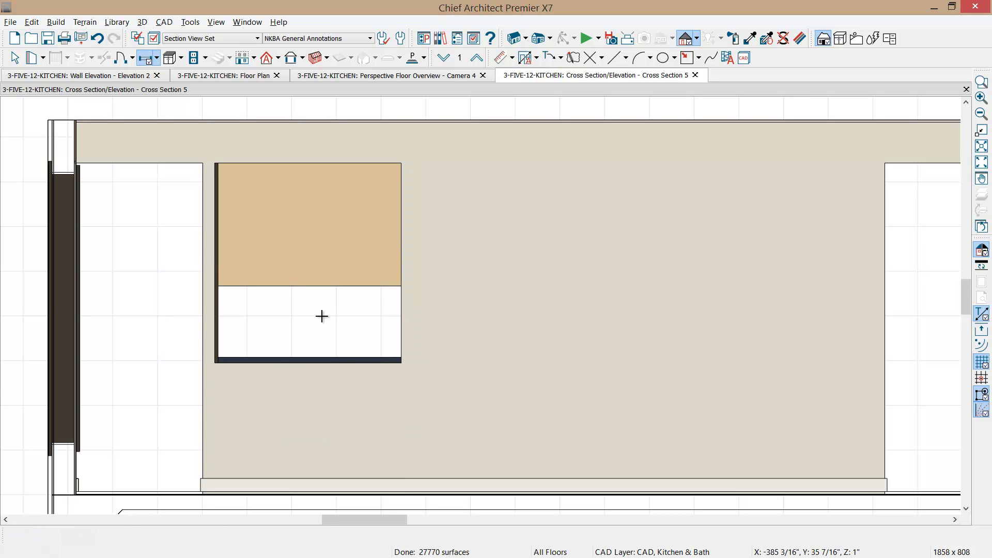
On the kitchen floor plan, replace the 4246PT window's label with the custom label PASS-THRU
key(space)
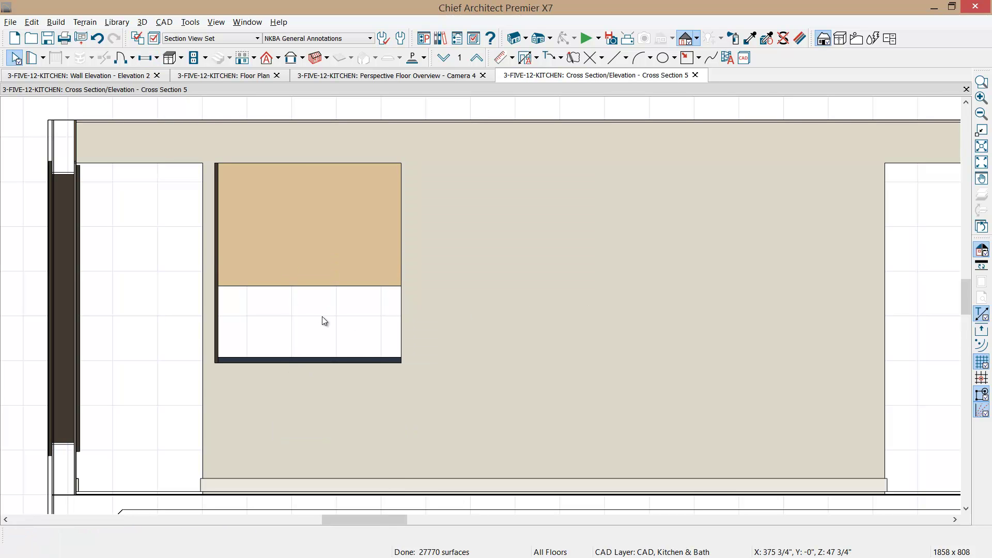
click(223, 75)
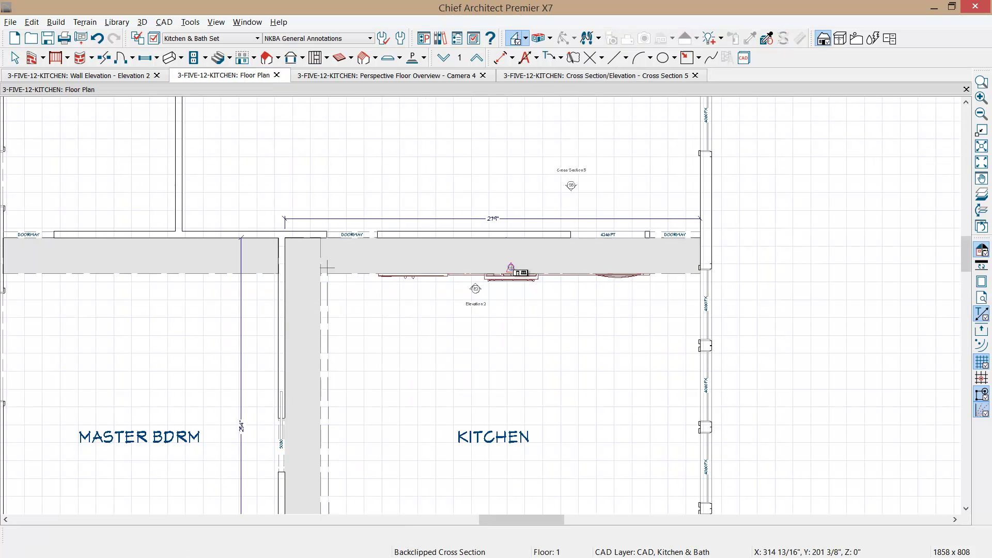
scroll(627, 241, up, 2)
scroll(624, 242, up, 1)
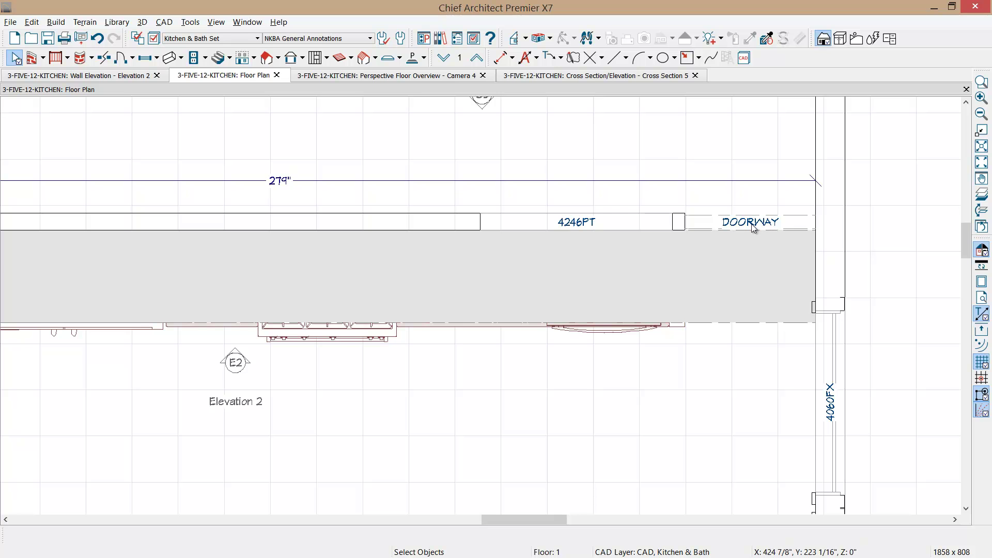
click(628, 223)
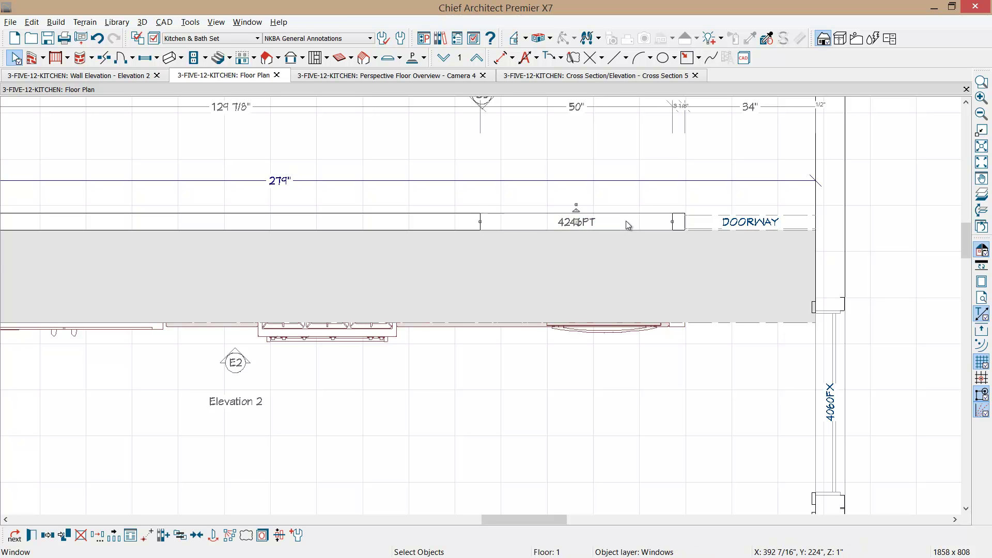
double_click(625, 221)
click(516, 326)
click(628, 187)
double_click(666, 203)
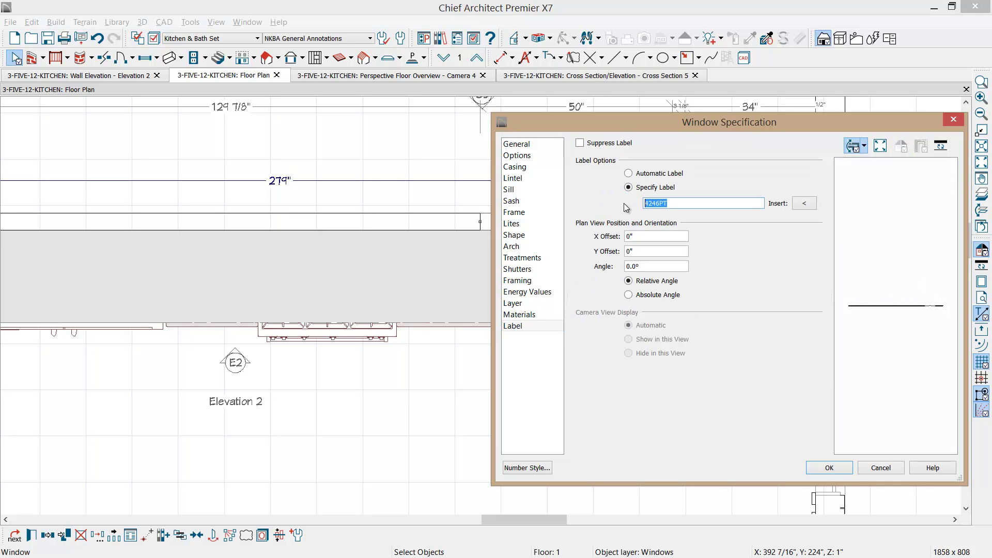
text(PASS-THRU)
Confirm the PASS-THRU label, move the opening left, and set its offset dimension to 4 1/16"
click(827, 468)
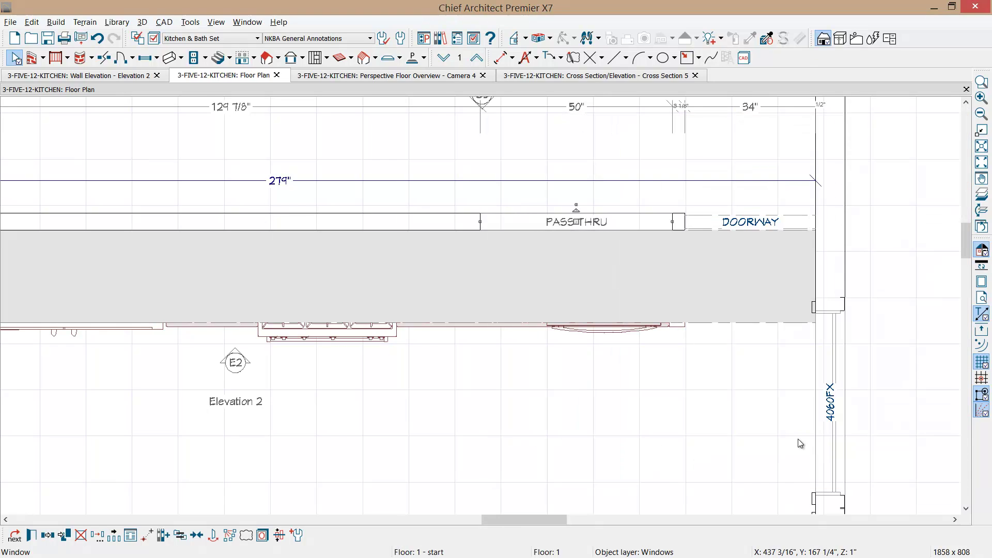
mouse_move(584, 222)
mouse_down()
mouse_move(524, 221)
mouse_move(579, 226)
mouse_up()
scroll(682, 336, up, 1)
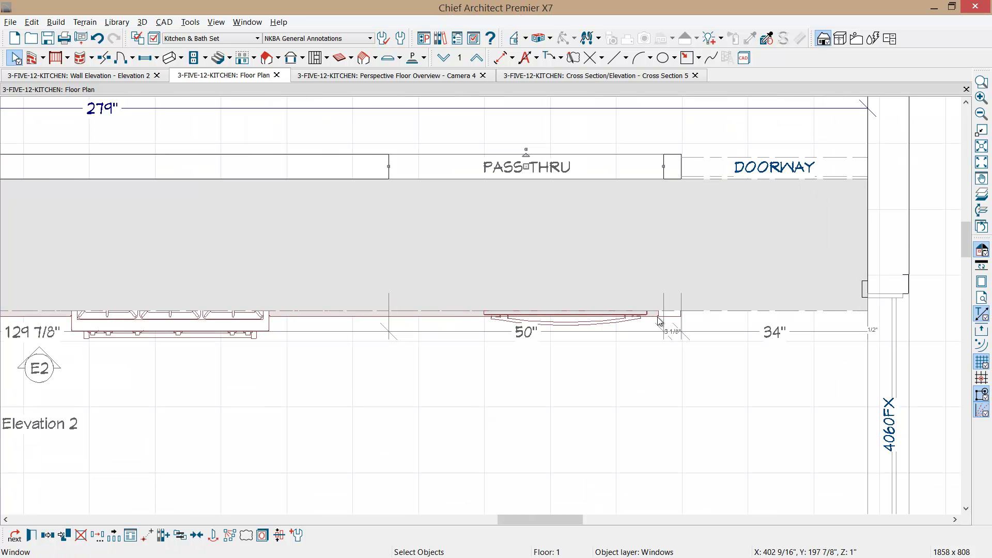
click(677, 330)
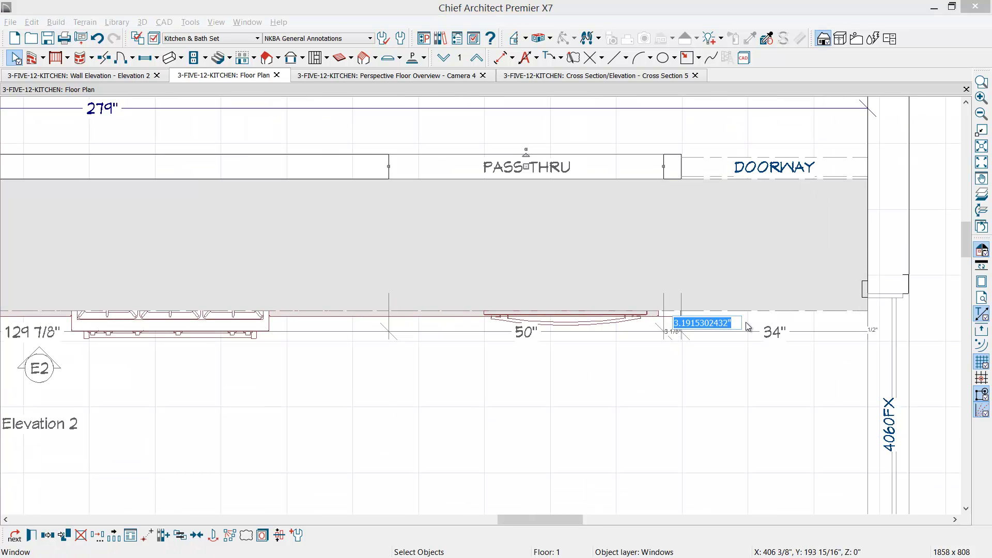
text(4 1/16)
key(Return)
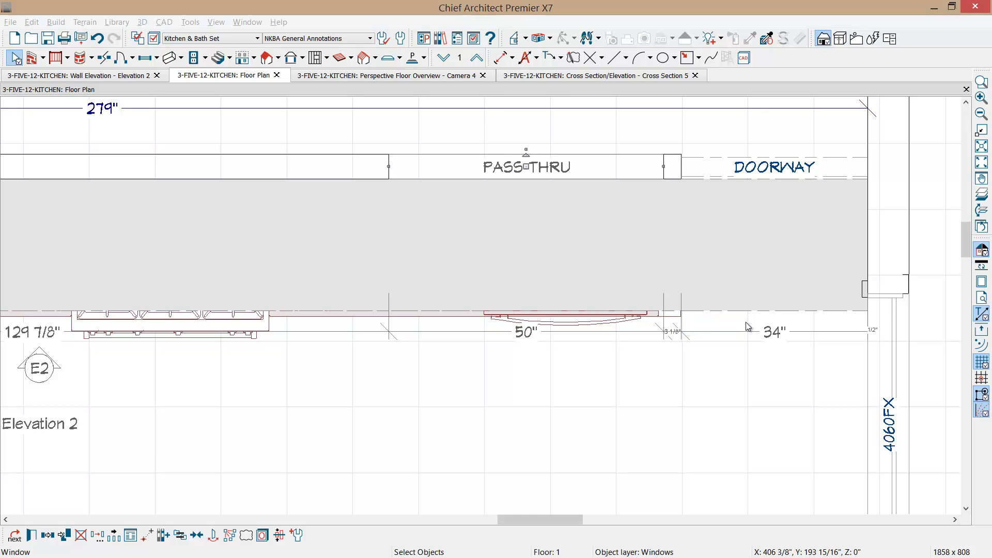
click(711, 387)
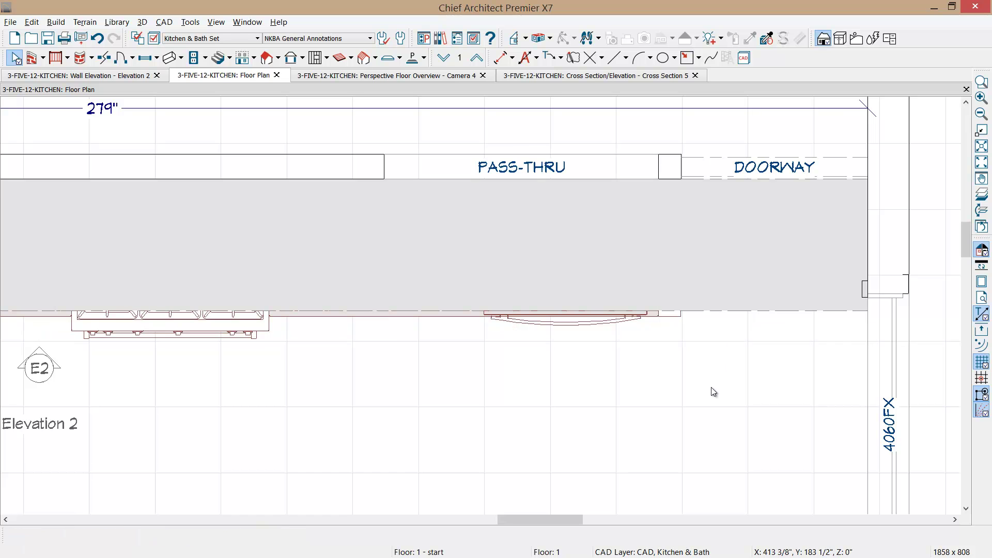
scroll(710, 386, down, 1)
scroll(713, 389, down, 1)
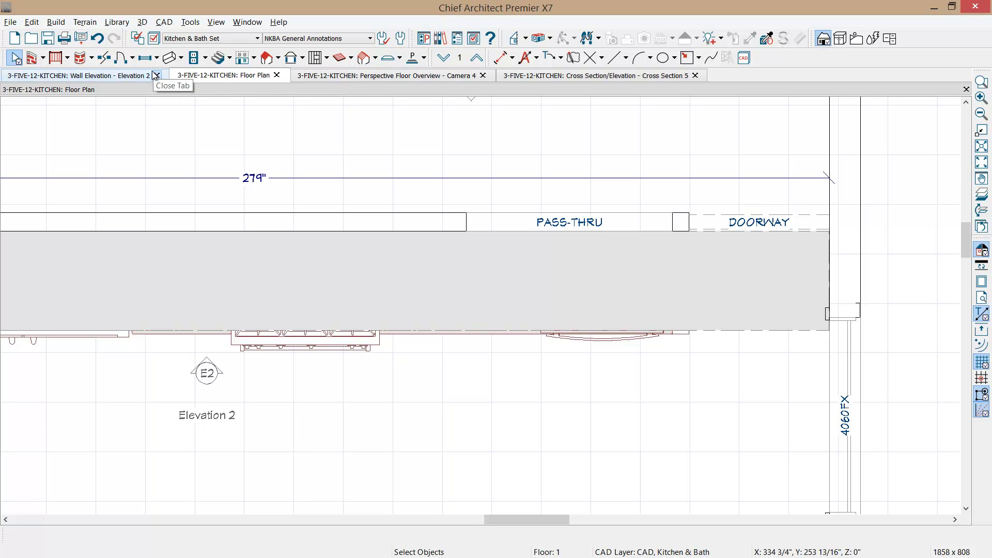
Hide the soffit by turning off display of the Cabinets, Soffits layer
click(443, 286)
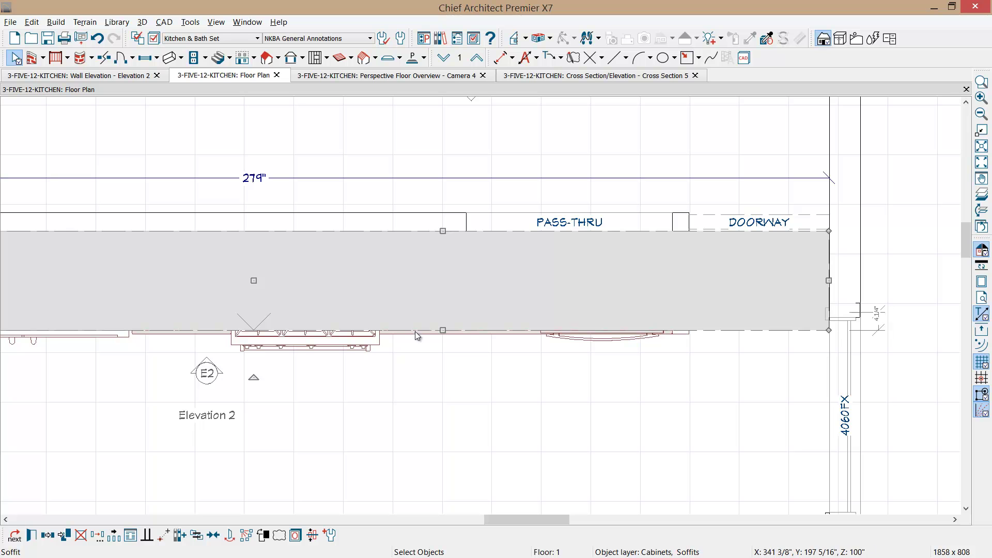
click(295, 535)
click(704, 183)
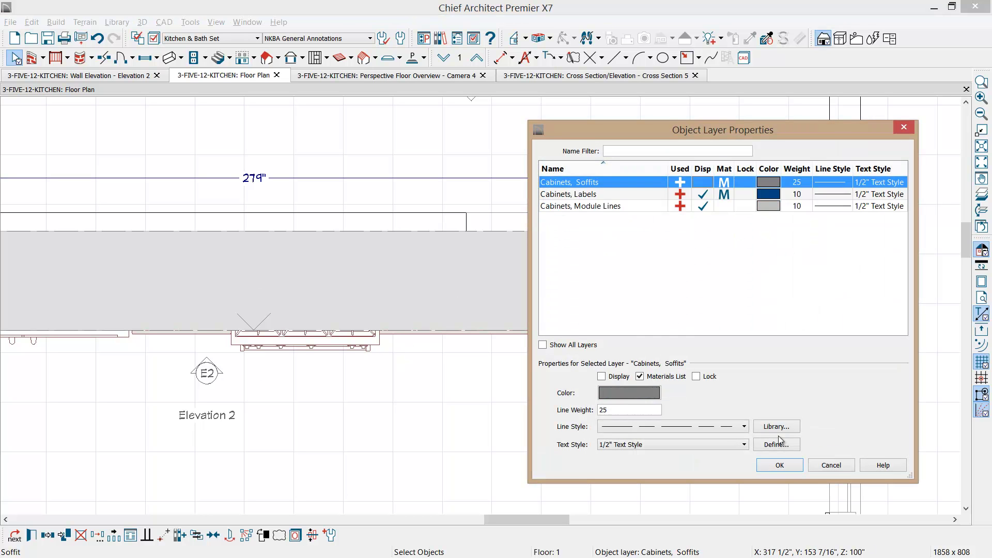
click(790, 468)
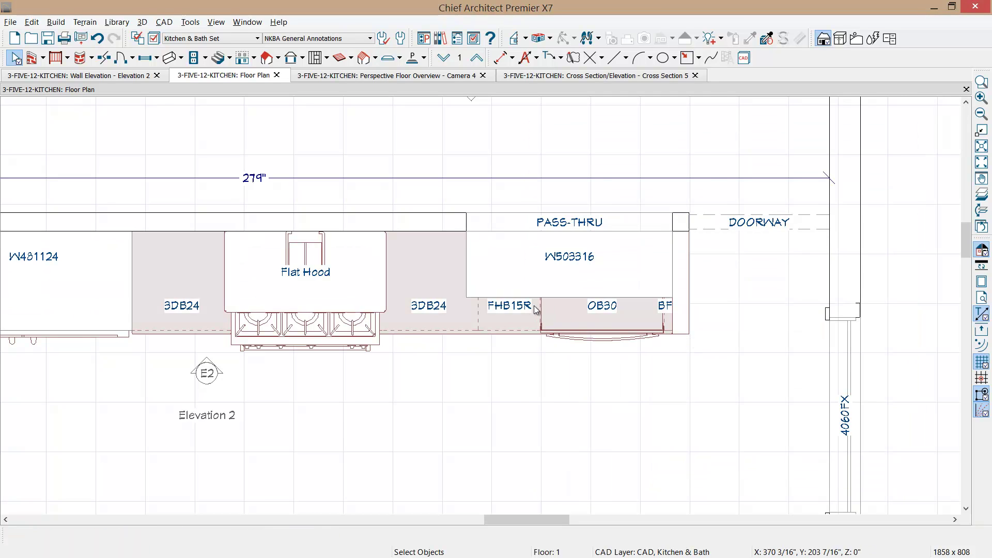
Move the W503316 wall cabinet into place at the pass-through
scroll(500, 281, up, 1)
click(512, 275)
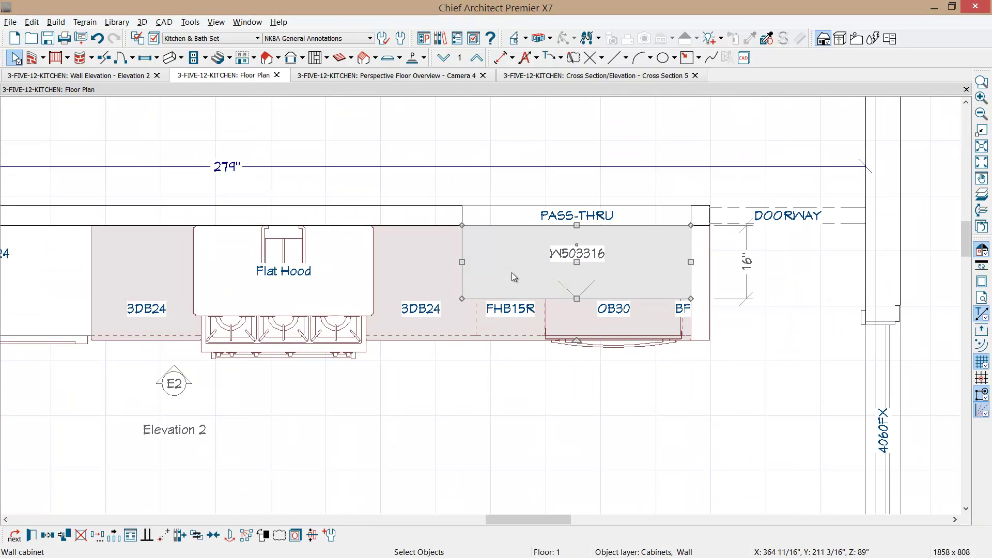
click(551, 296)
drag(577, 262, 637, 213)
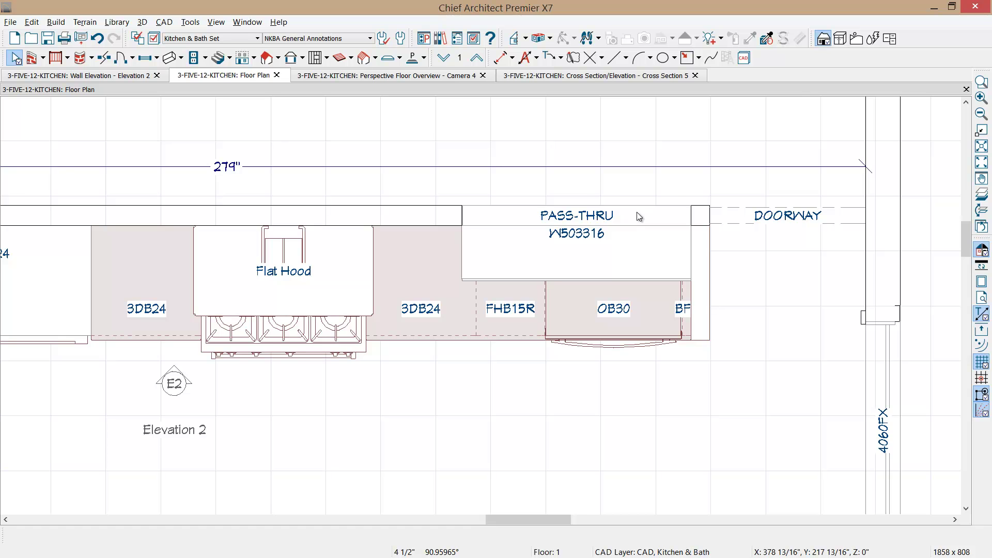
click(637, 212)
scroll(637, 211, up, 3)
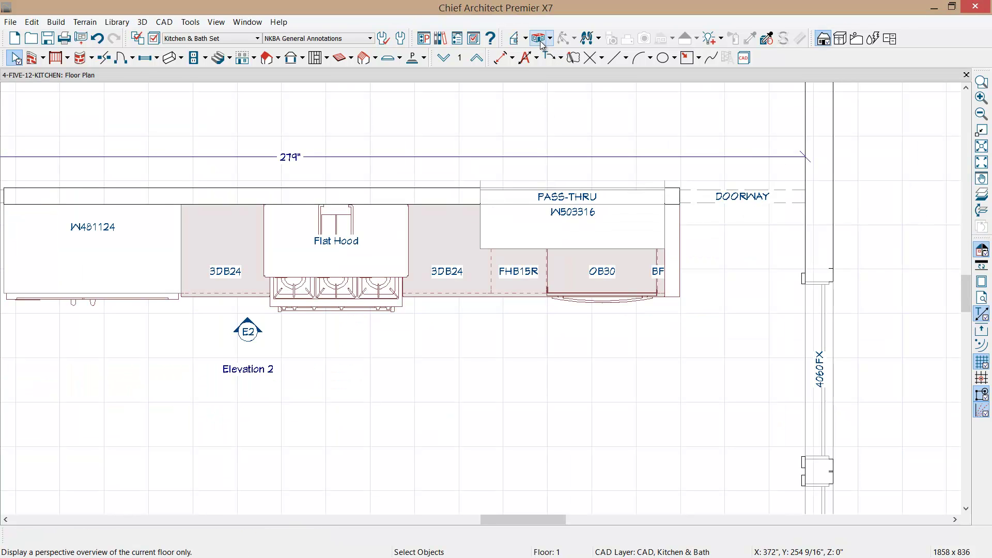
Open a 3D perspective floor overview and zoom and orbit toward the range and wall oven
click(541, 44)
scroll(601, 312, up, 5)
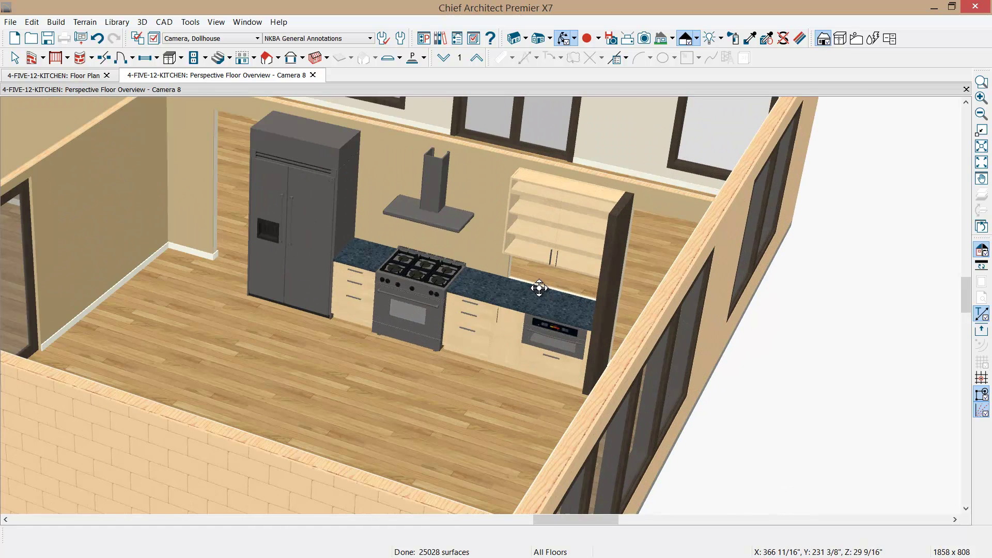
middle_drag(539, 288, 553, 372)
scroll(569, 370, up, 6)
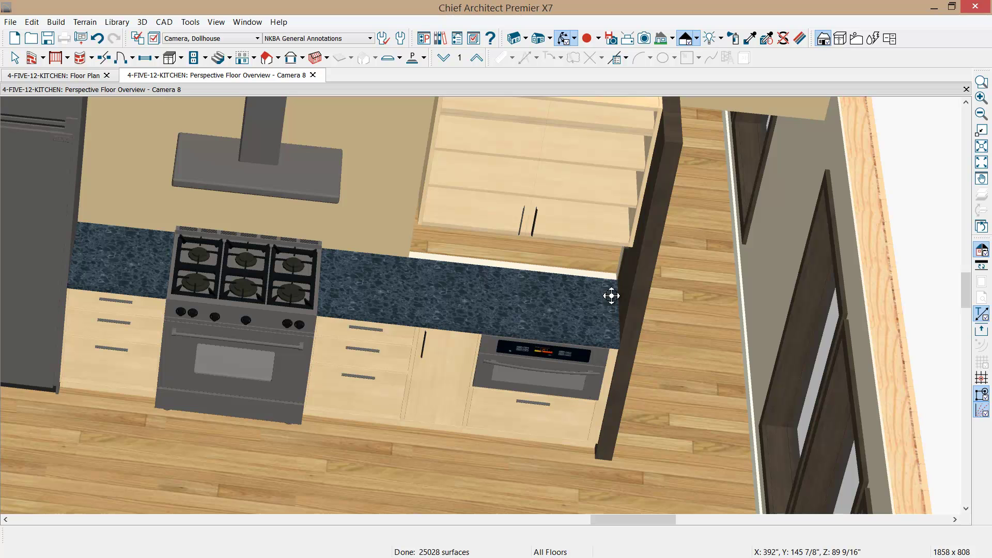
Merge the countertops of the three base cabinets beside the range into one custom countertop
key(space)
click(380, 313)
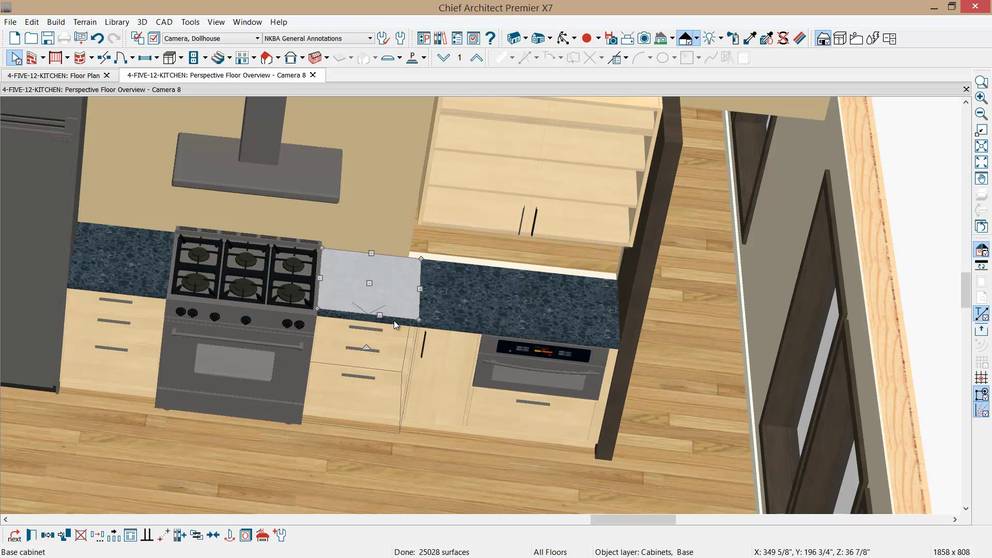
shift+click(448, 348)
shift+click(529, 415)
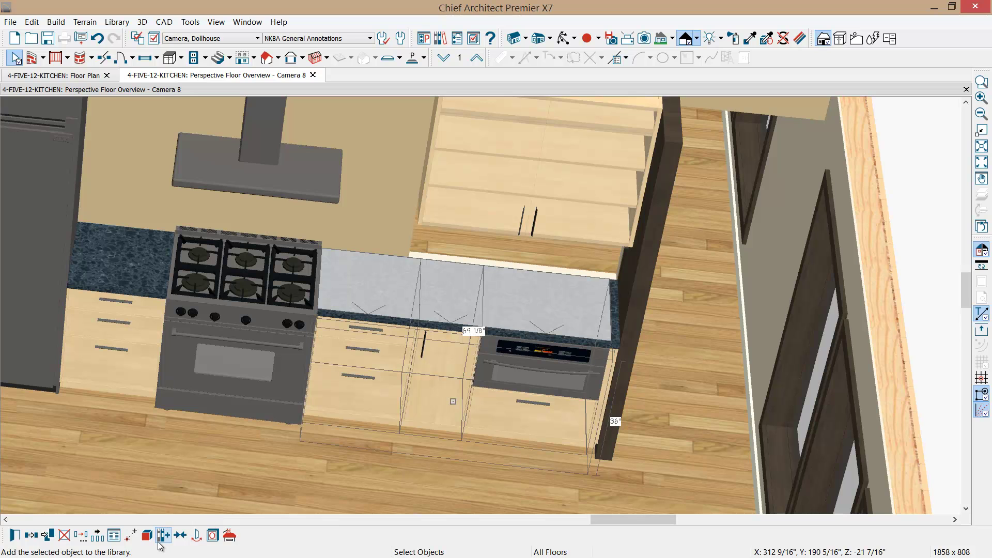
click(231, 540)
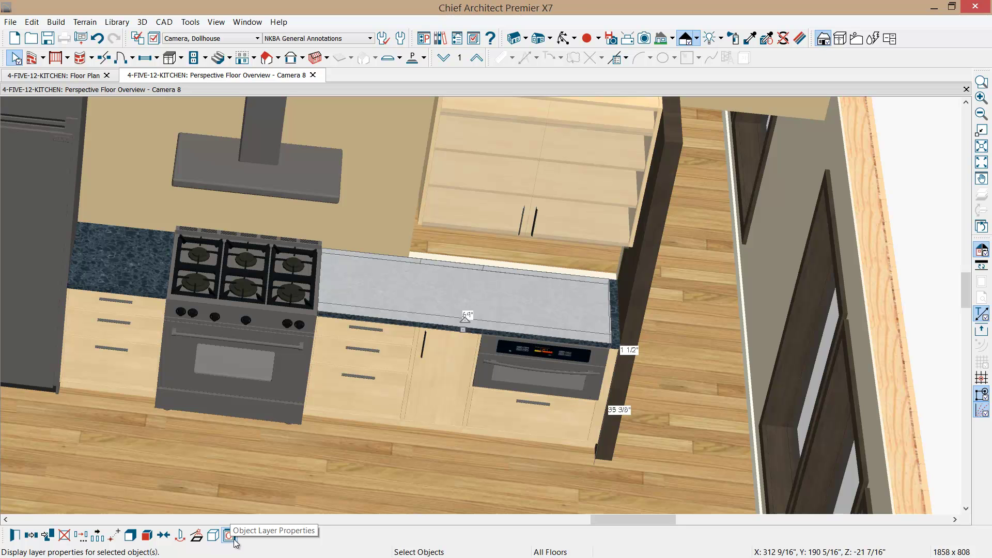
Tile the 3D view and floor plan side by side
click(229, 535)
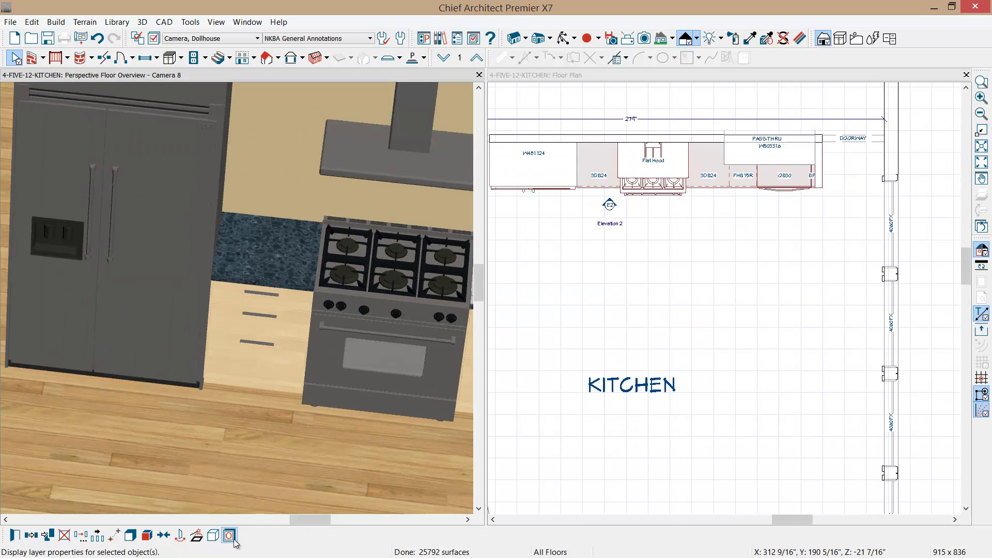
scroll(757, 206, down, 2)
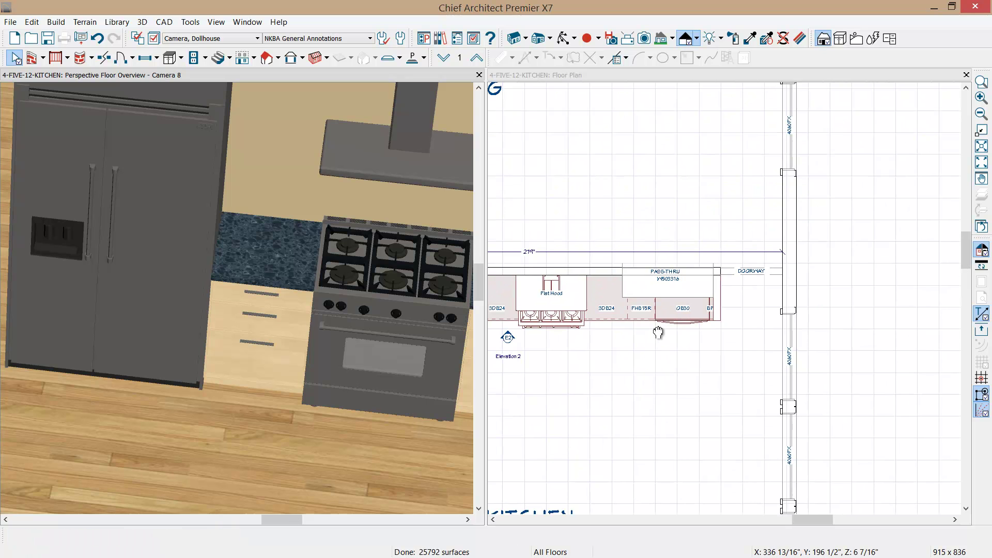
scroll(652, 301, up, 3)
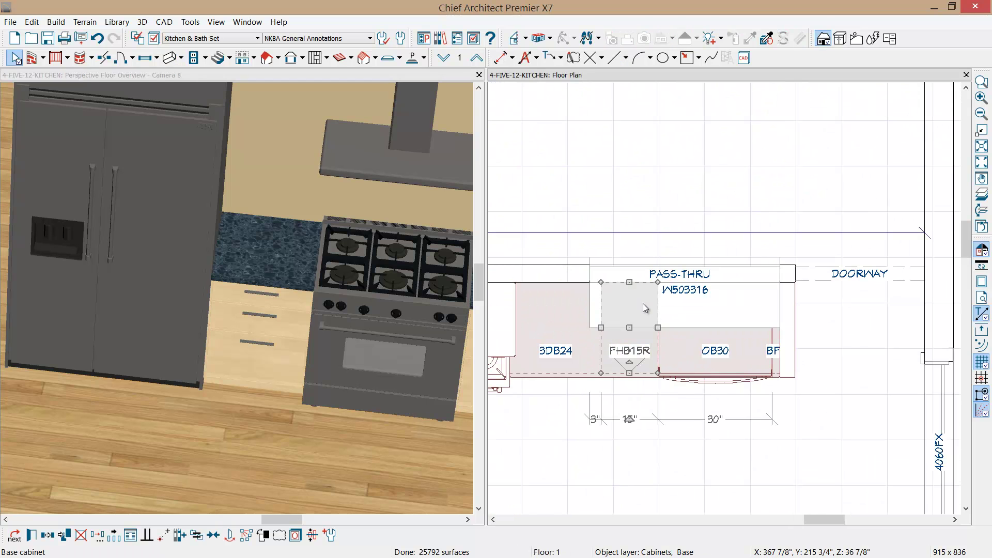
Hide the Cabinets, Wall layer via the W503316 cabinet, then select the FHB15R base cabinet
click(680, 310)
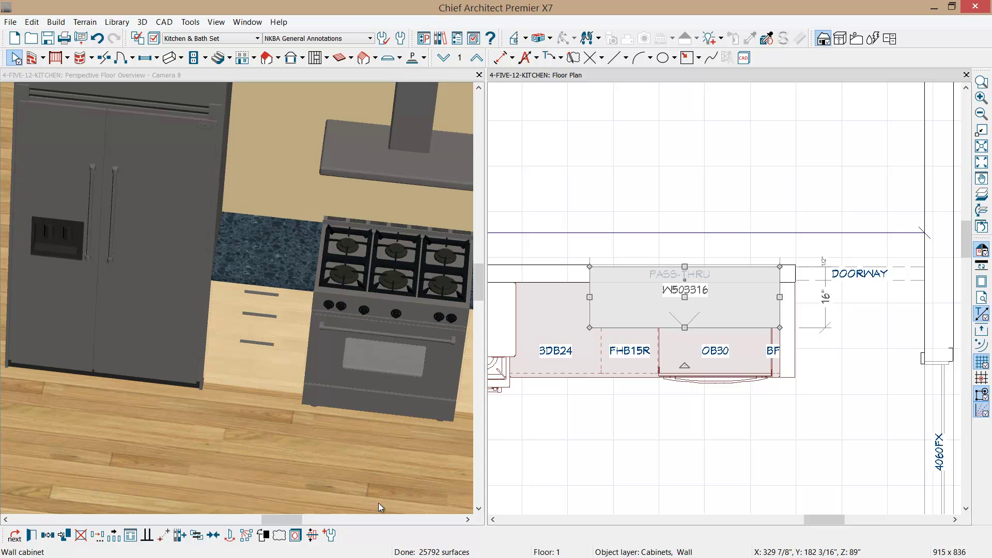
click(295, 536)
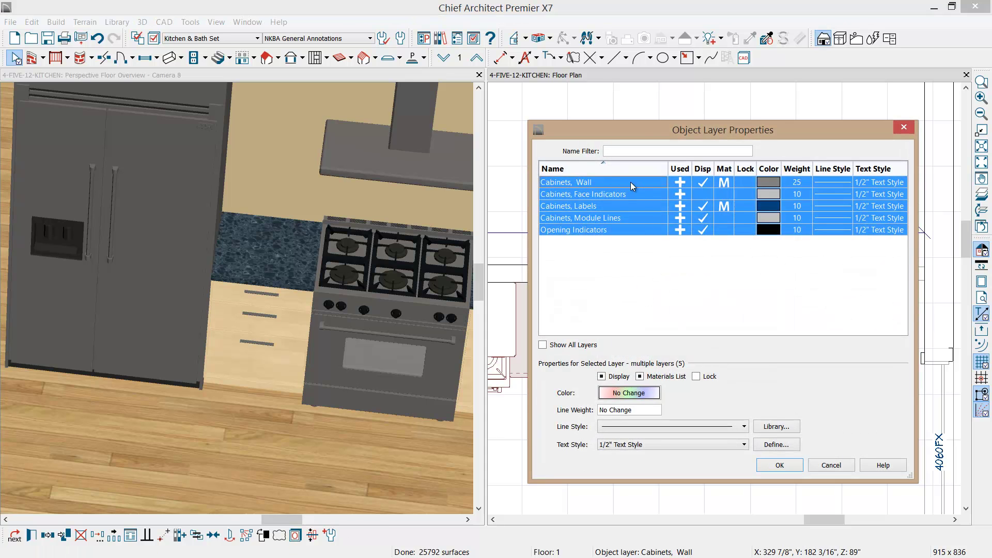
click(701, 181)
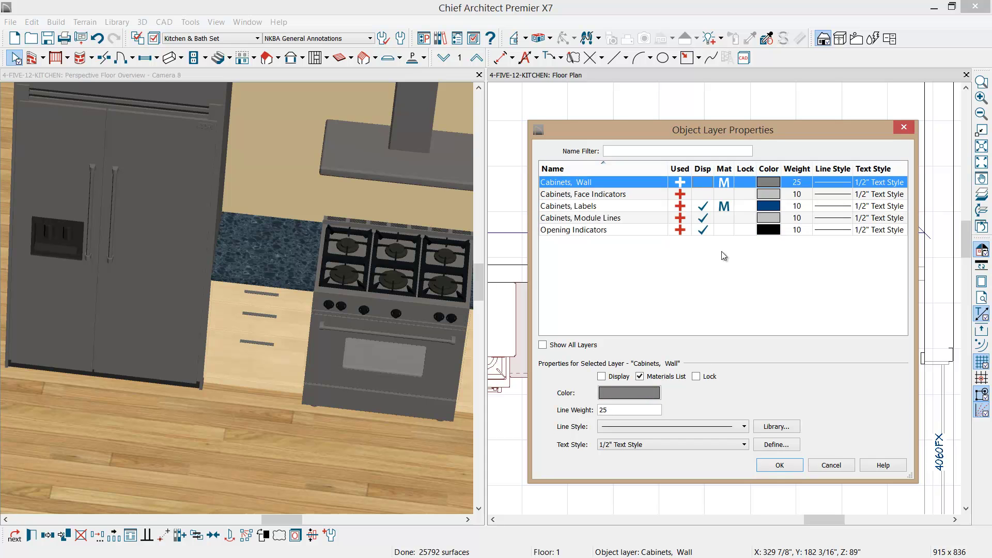
click(774, 466)
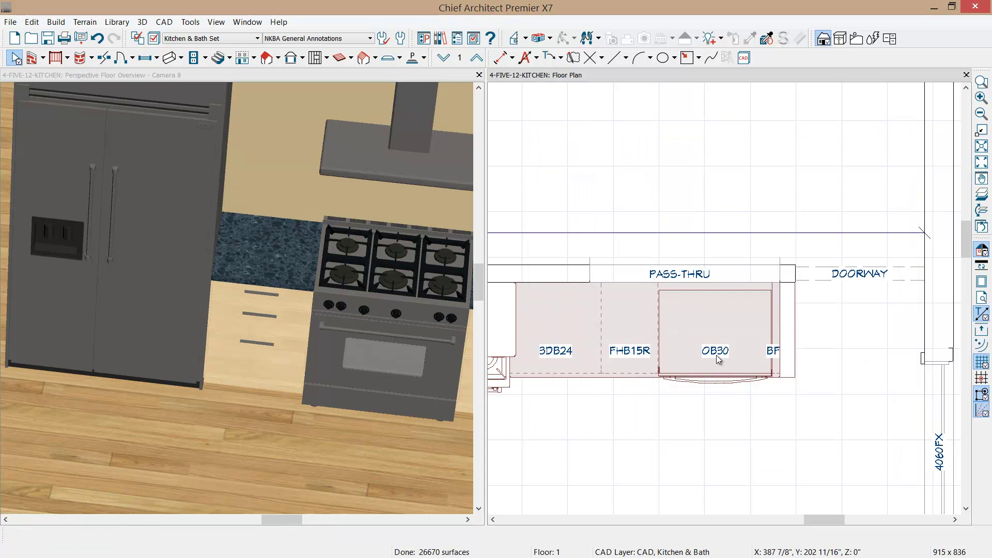
scroll(646, 351, up, 2)
click(619, 351)
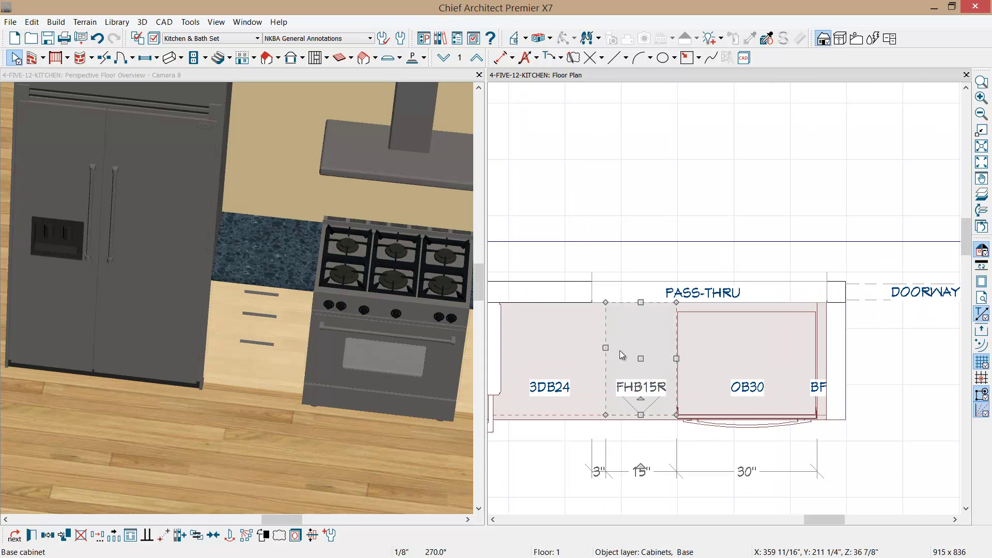
click(620, 351)
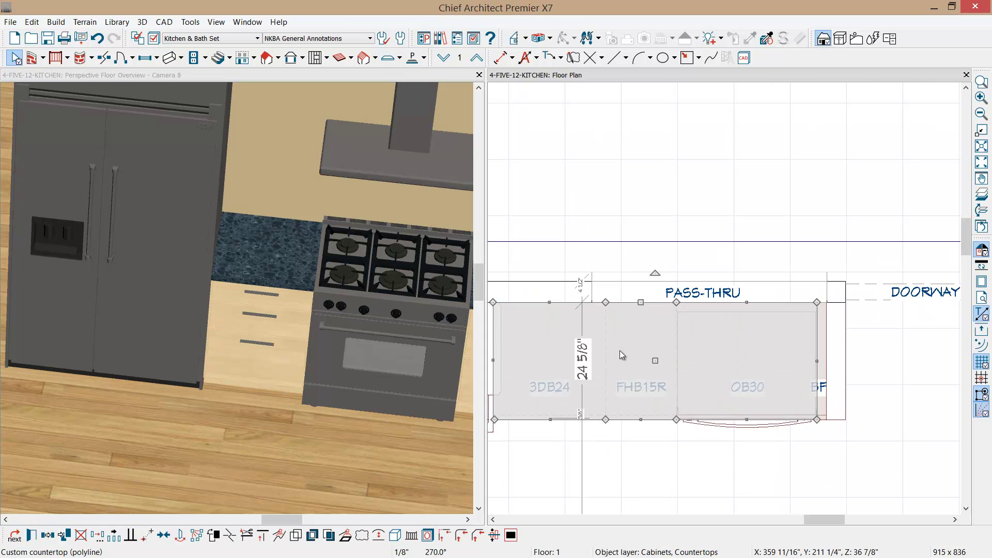
click(824, 336)
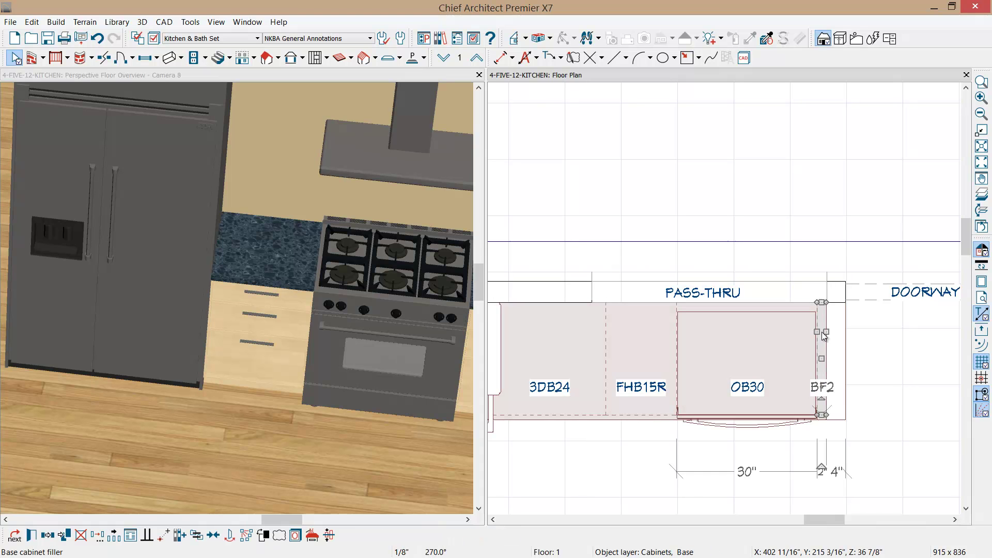
click(311, 536)
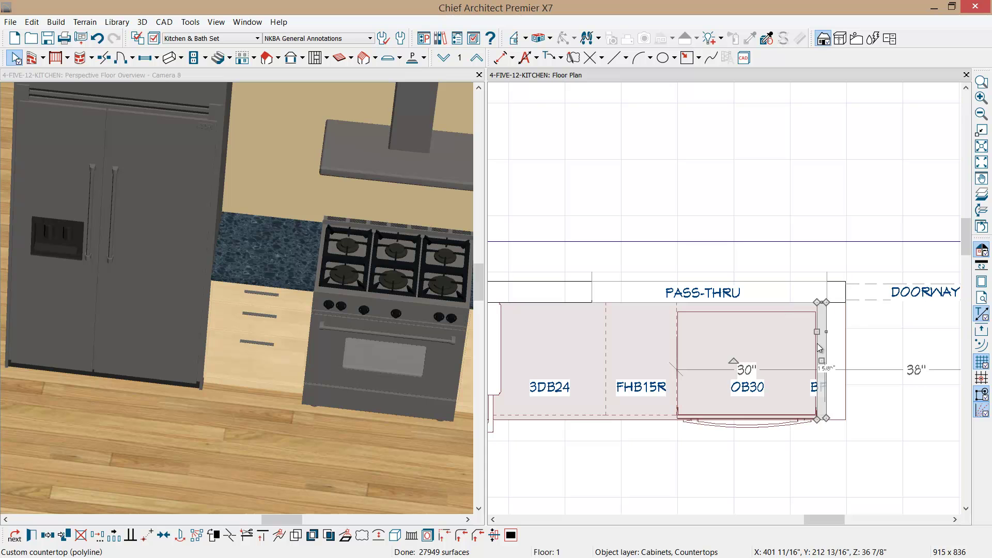
key(Escape)
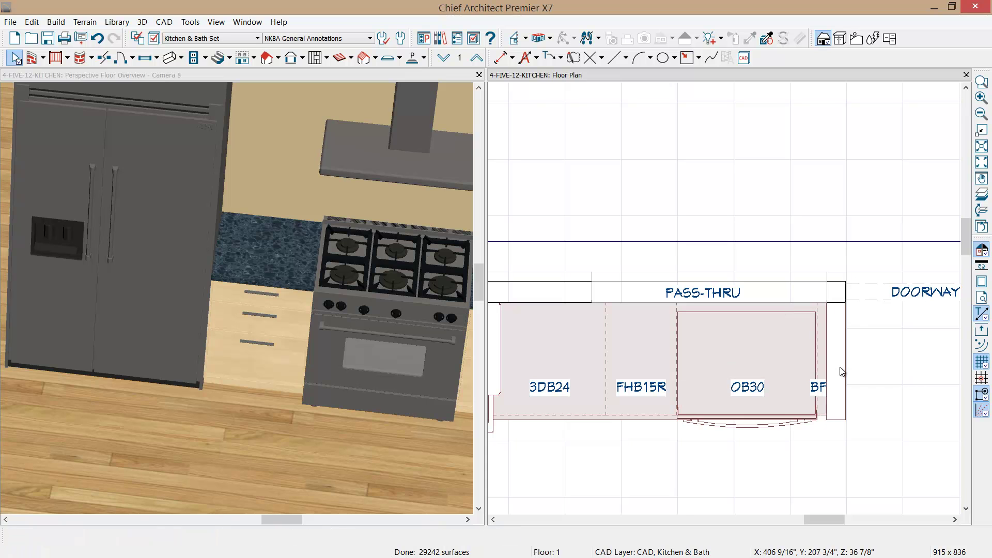
click(625, 312)
click(625, 312)
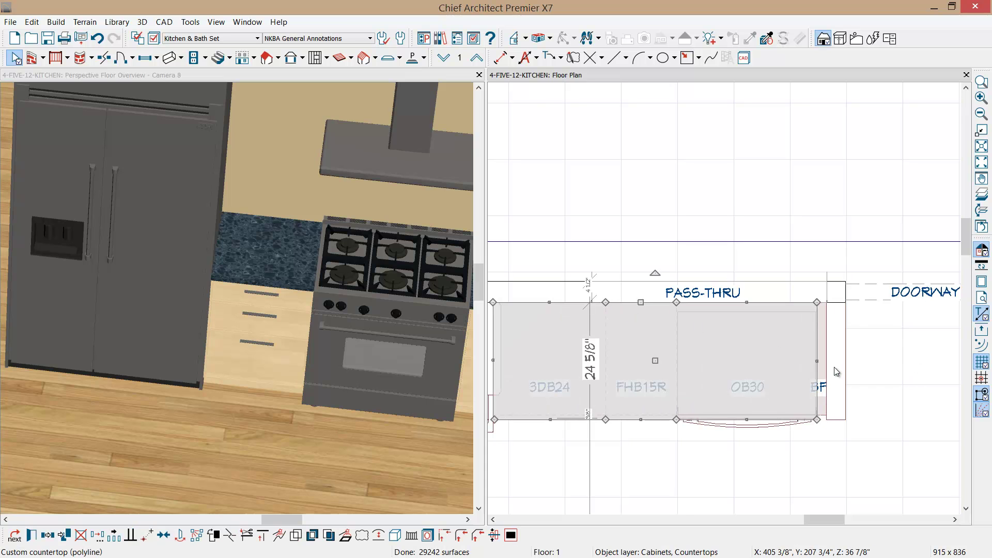
scroll(833, 367, up, 1)
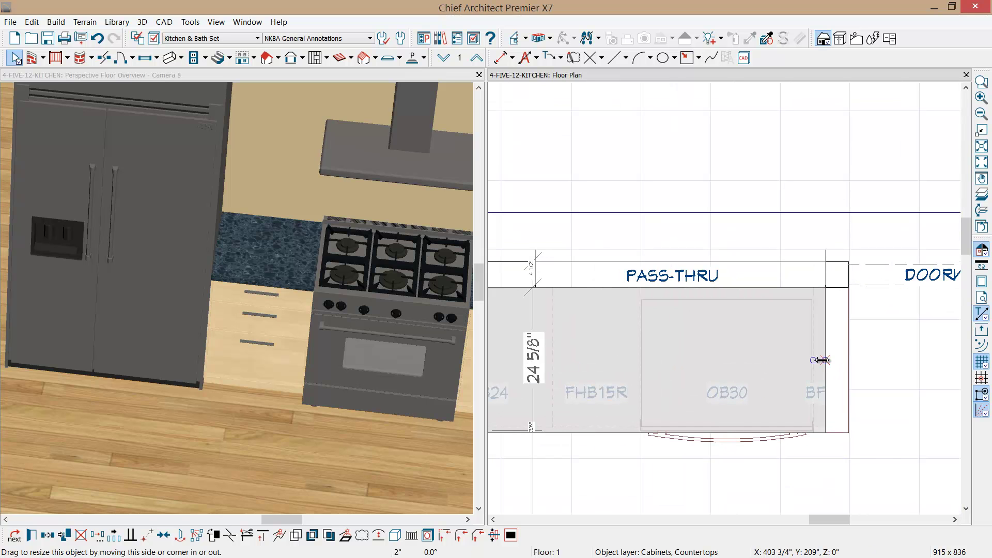
Move the countertop break left to 20 5/8" and 18" and merge a top-edge vertex into its neighbour
click(822, 360)
middle_drag(728, 401, 773, 385)
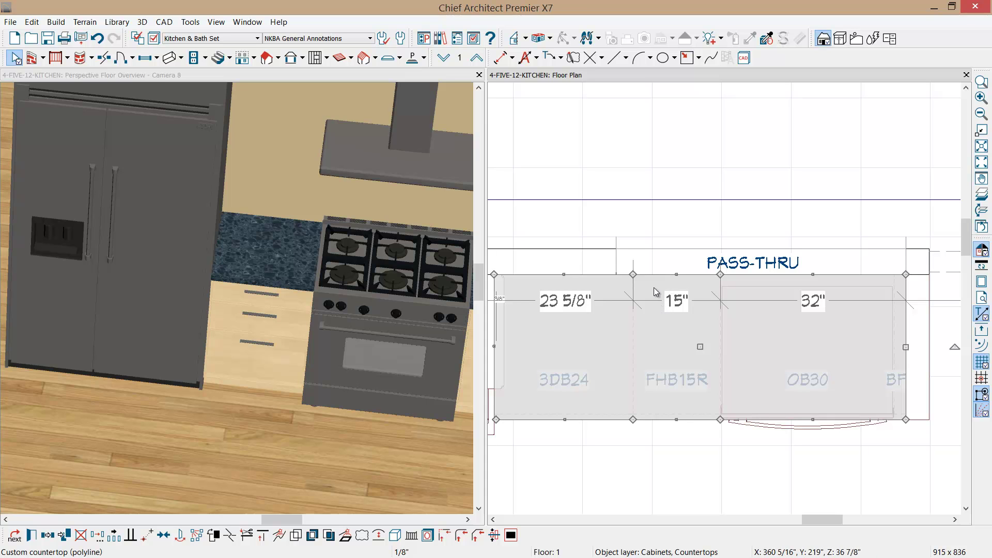
drag(634, 273, 616, 274)
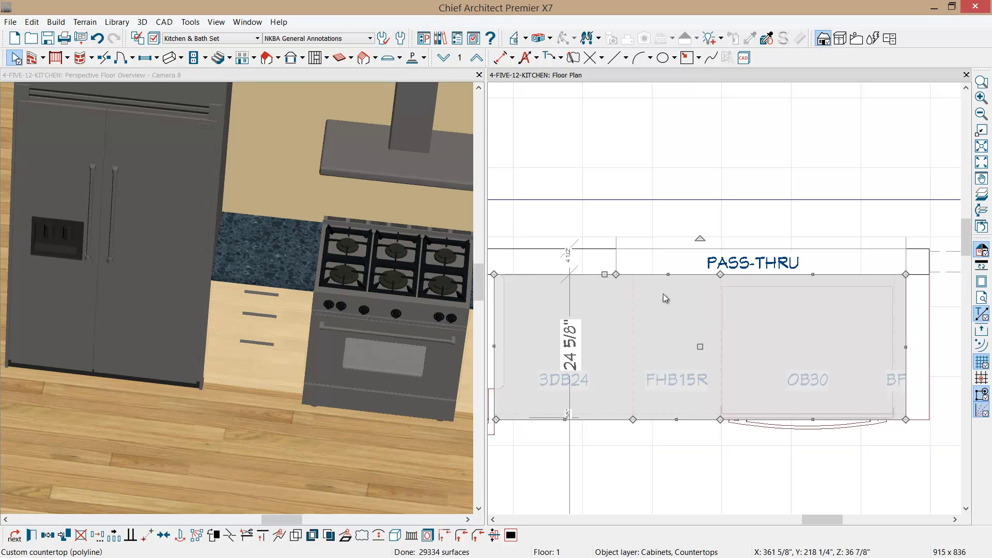
drag(718, 274, 617, 274)
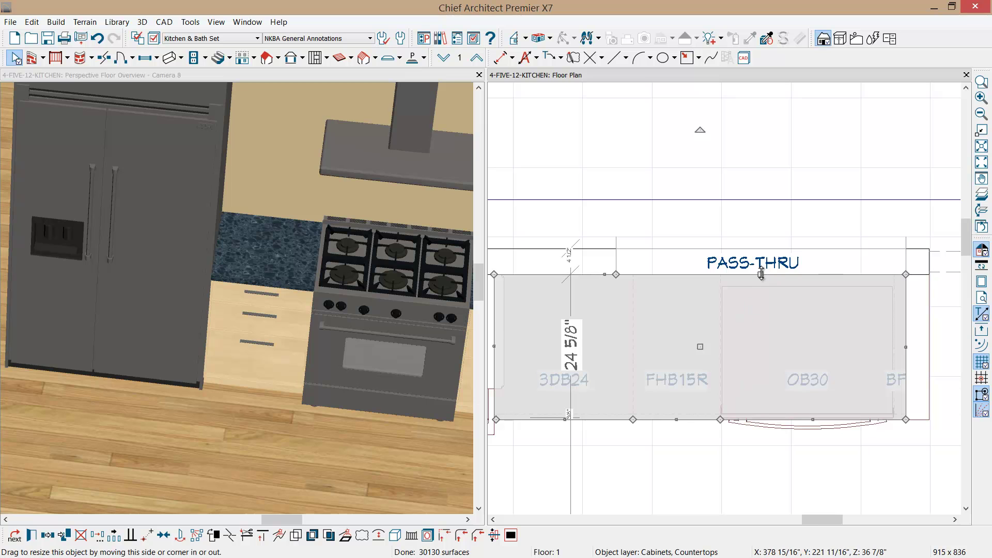
Raise the countertop's top edge into the PASS-THRU opening and shift its left edge 3"
drag(760, 275, 757, 229)
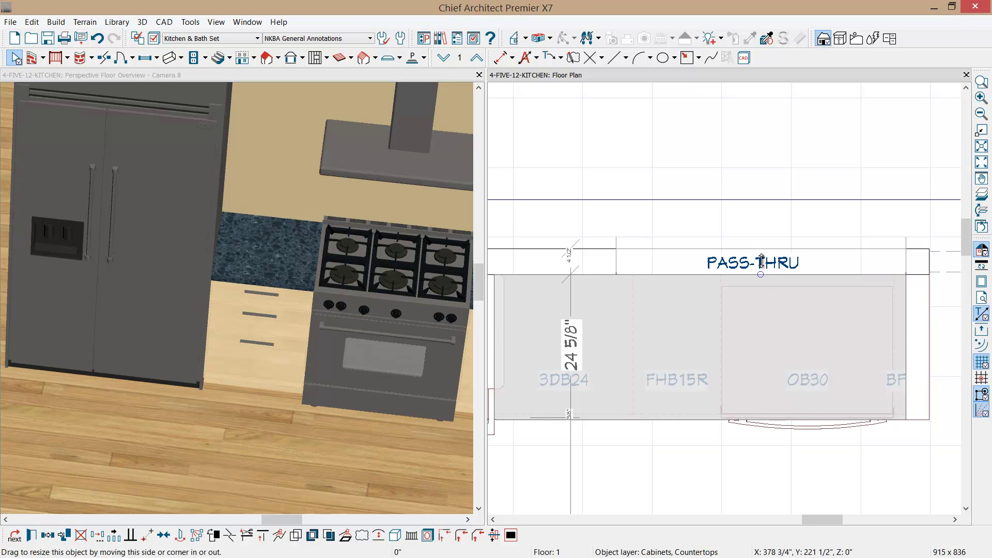
drag(760, 274, 761, 254)
scroll(795, 290, up, 2)
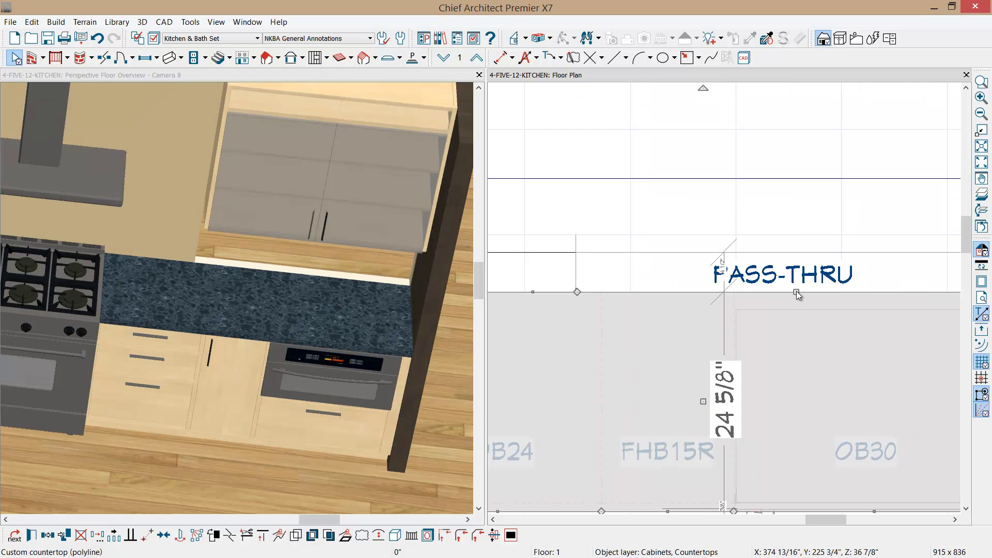
drag(796, 293, 796, 223)
scroll(571, 283, up, 4)
scroll(574, 279, up, 4)
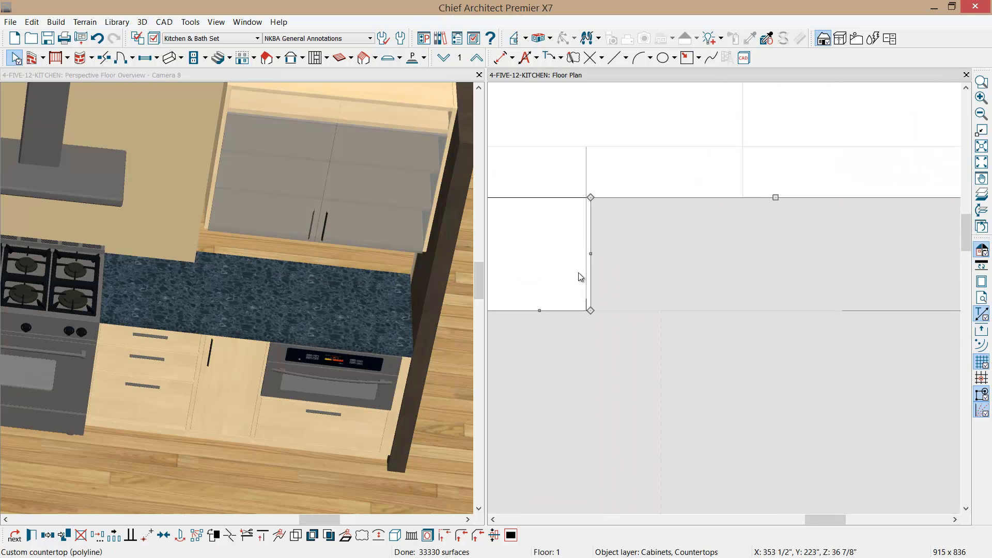
drag(596, 245, 607, 266)
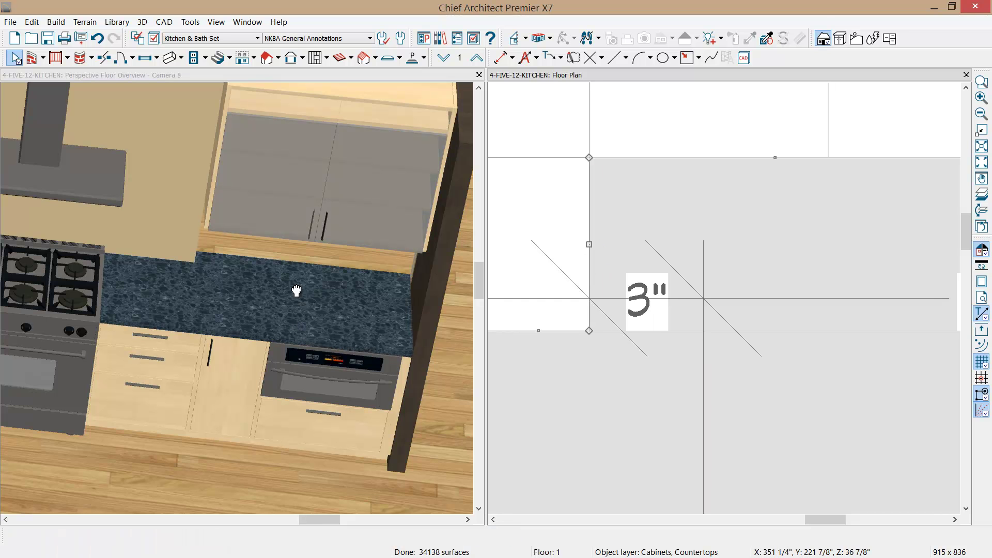
Frame the countertop and wall cabinet in Camera 9, then maximize it as a tab
click(263, 279)
scroll(263, 278, up, 5)
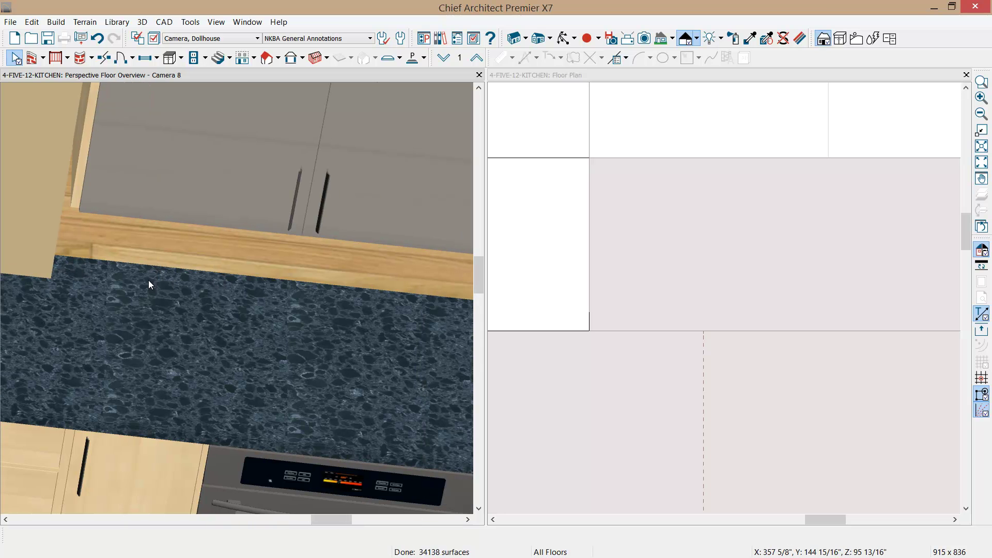
scroll(123, 299, down, 2)
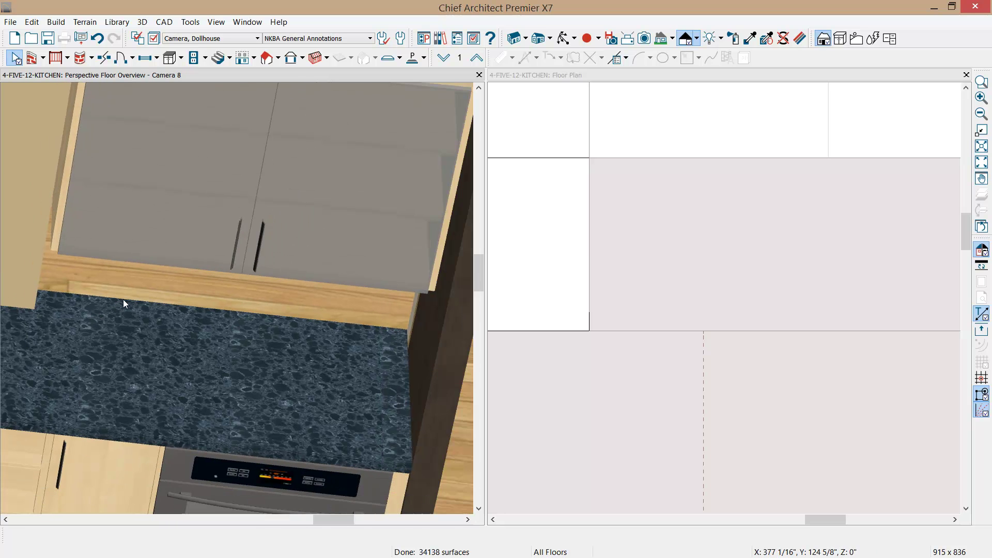
scroll(123, 299, down, 2)
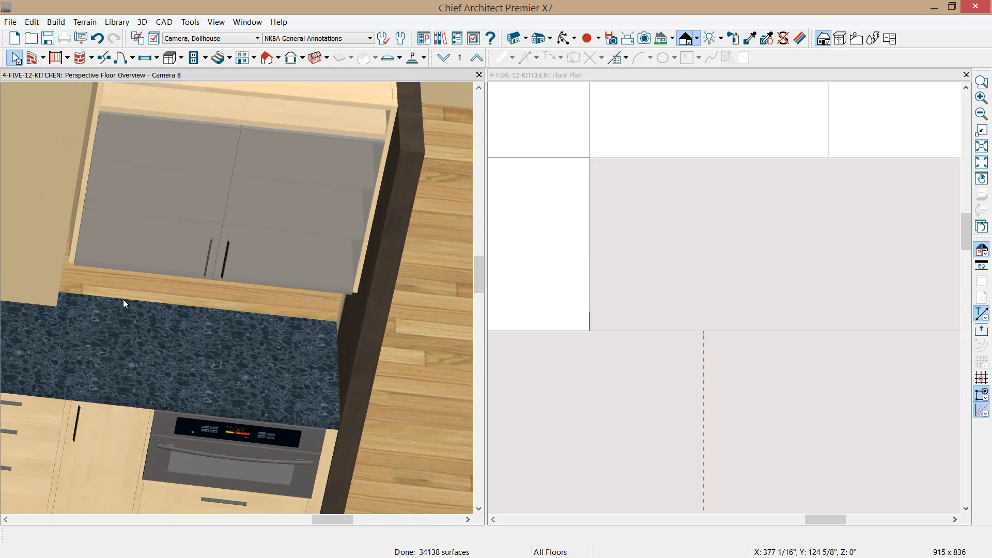
middle_drag(123, 299, 206, 314)
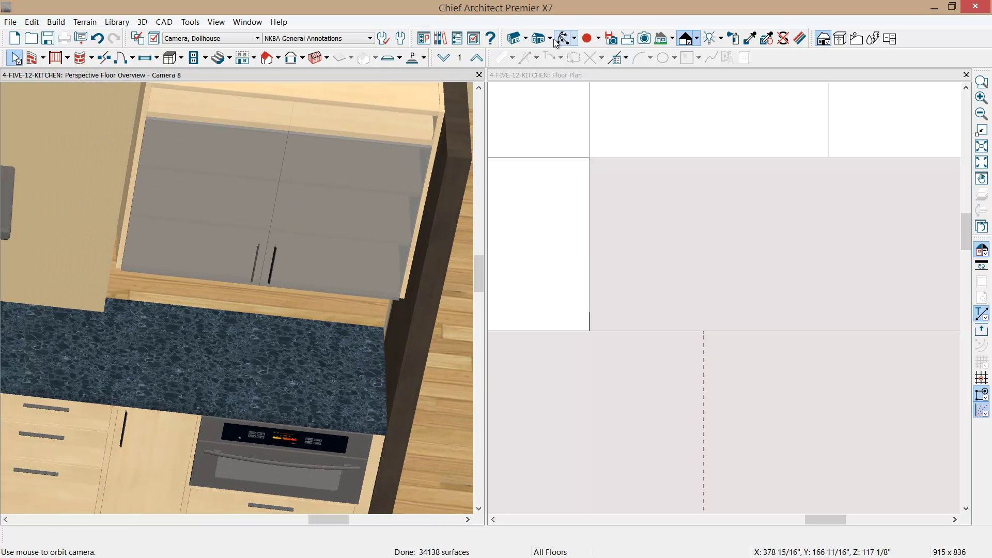
double_click(398, 76)
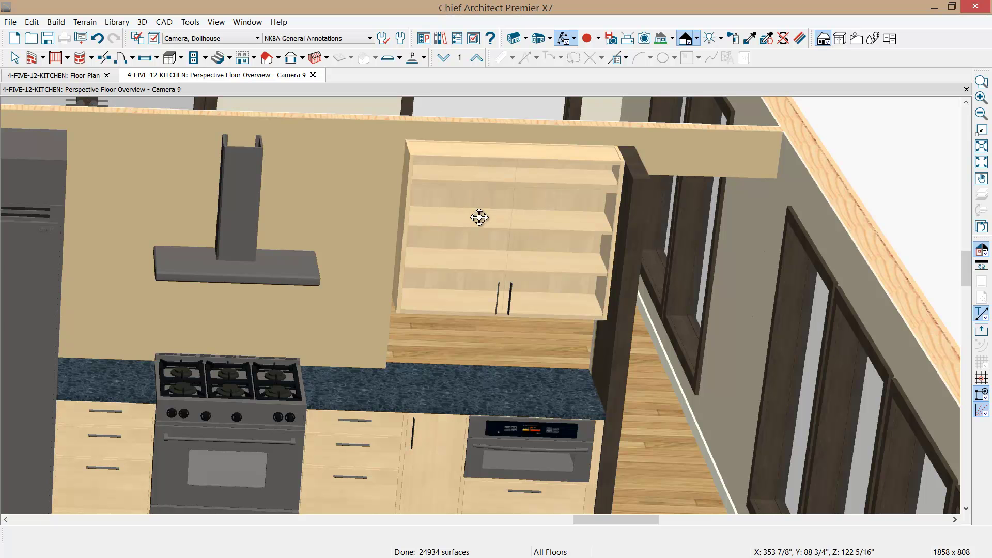
Set the wall cabinet's Back Side to Match Front, relabelling it WP503316
click(485, 221)
double_click(487, 221)
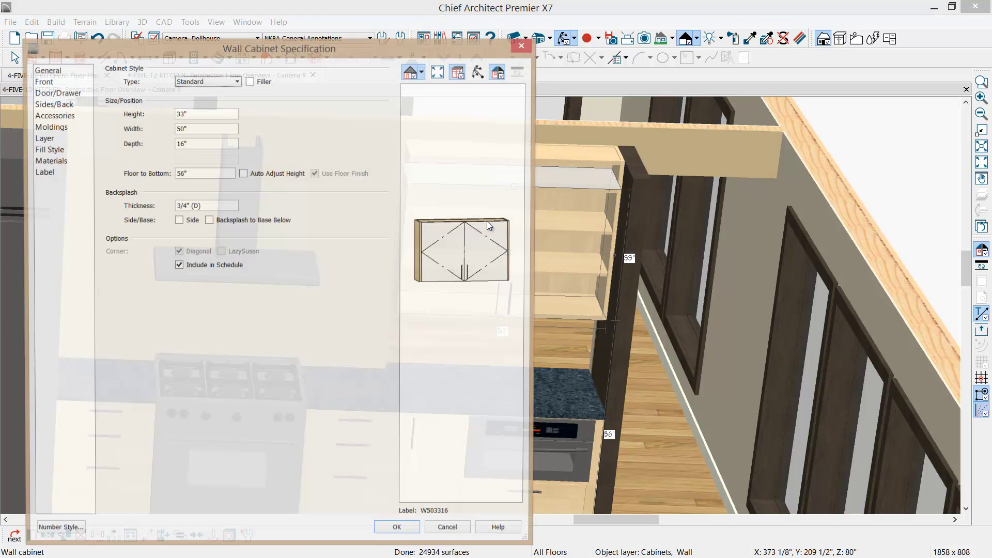
click(42, 104)
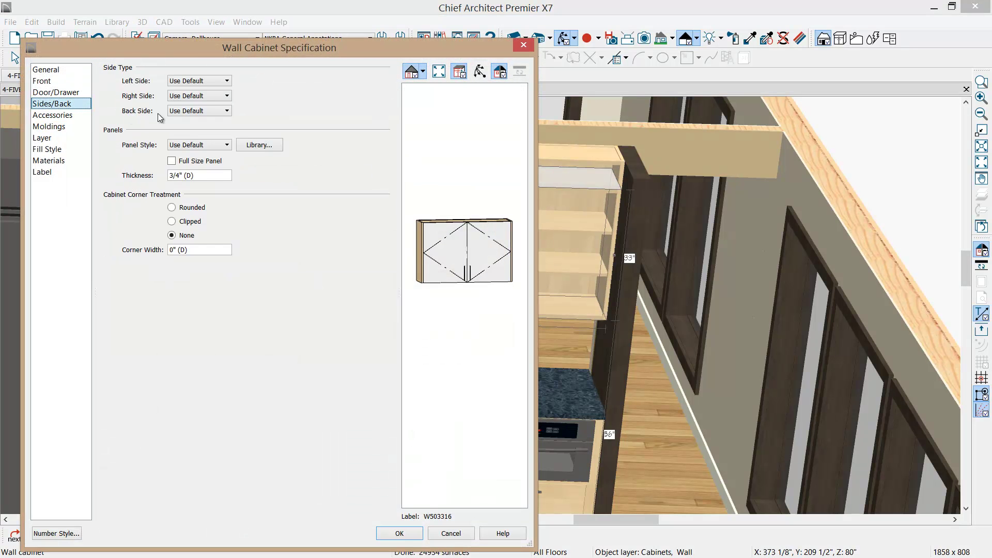
click(226, 110)
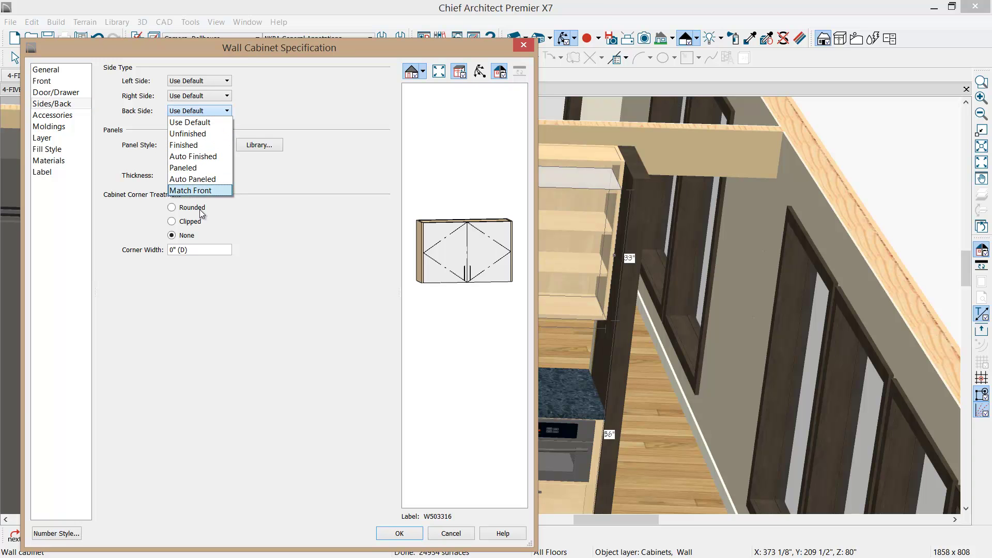
click(202, 191)
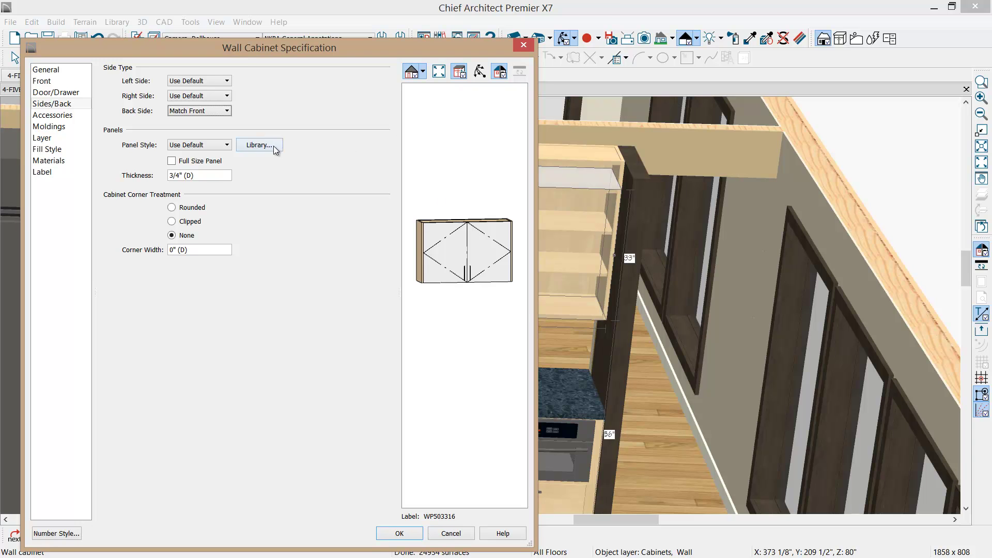
Add the first Base Molding profile, CA-001 (3 1/2" high, 5/8" wide), to the wall cabinet
click(50, 129)
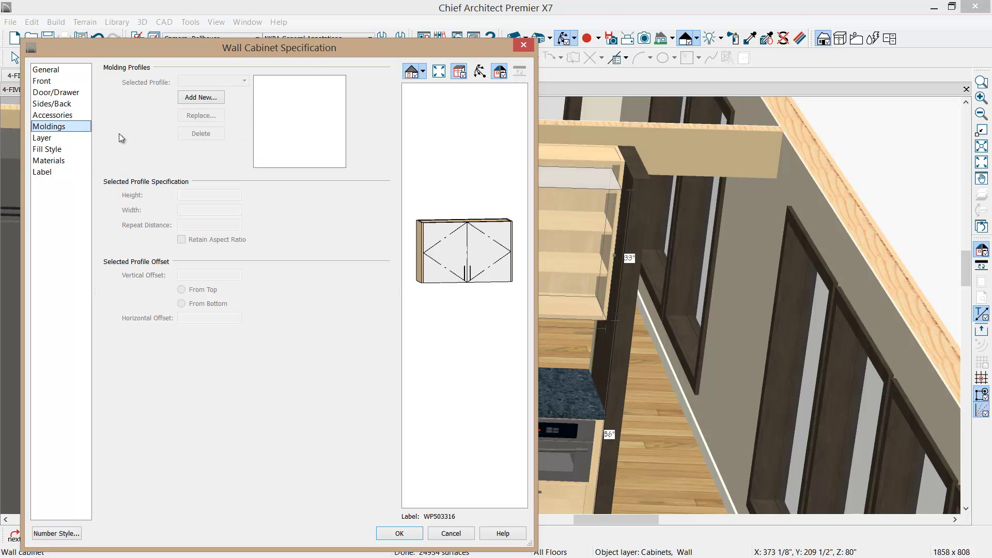
click(216, 98)
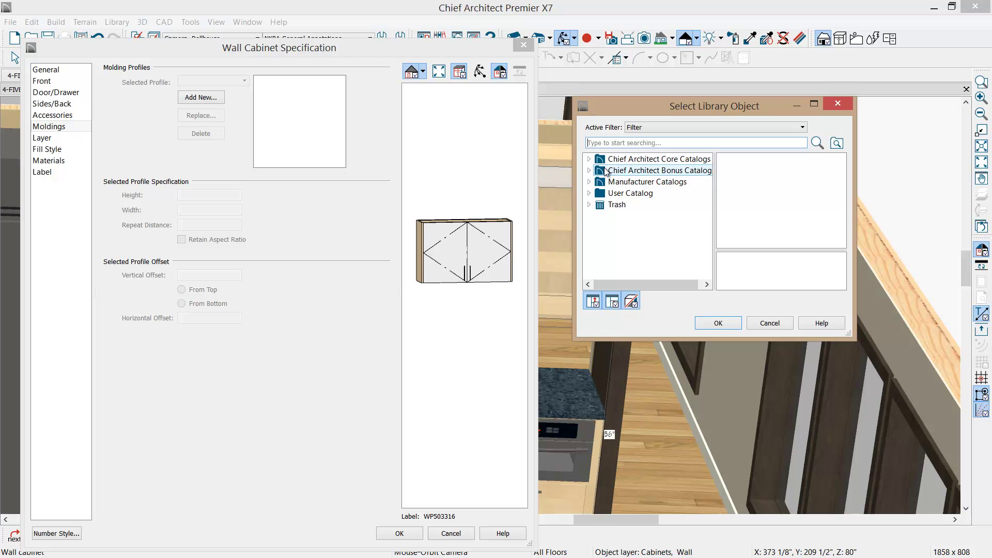
click(589, 159)
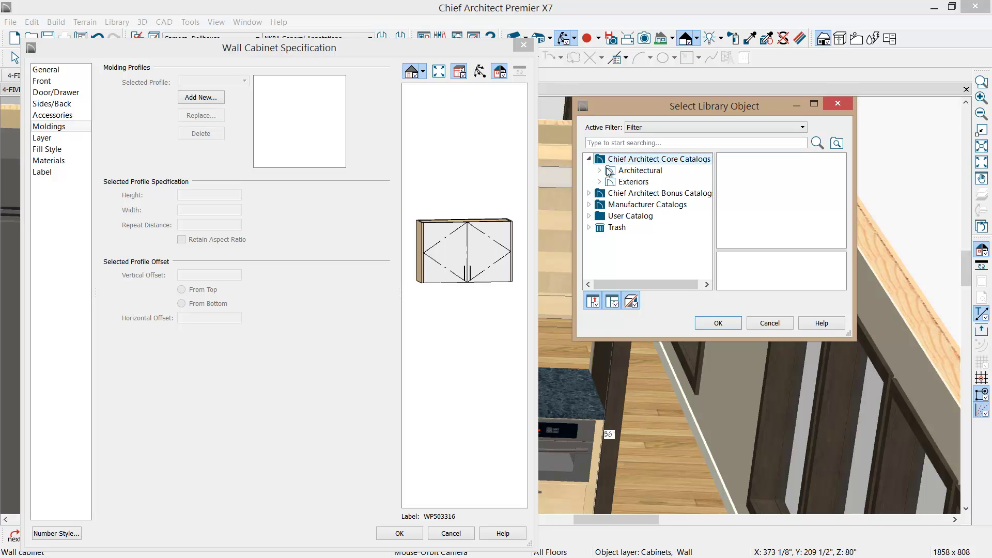
click(600, 170)
click(610, 181)
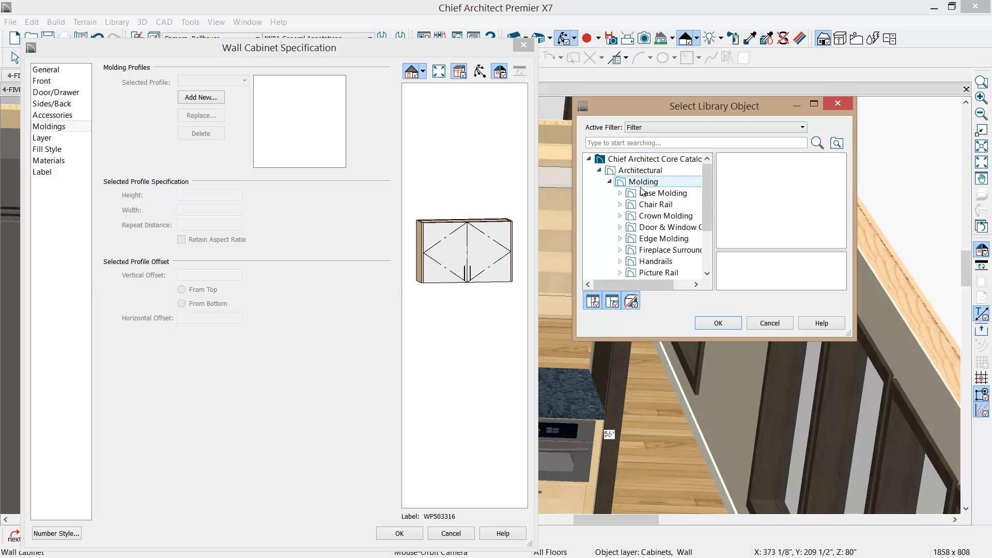
click(648, 206)
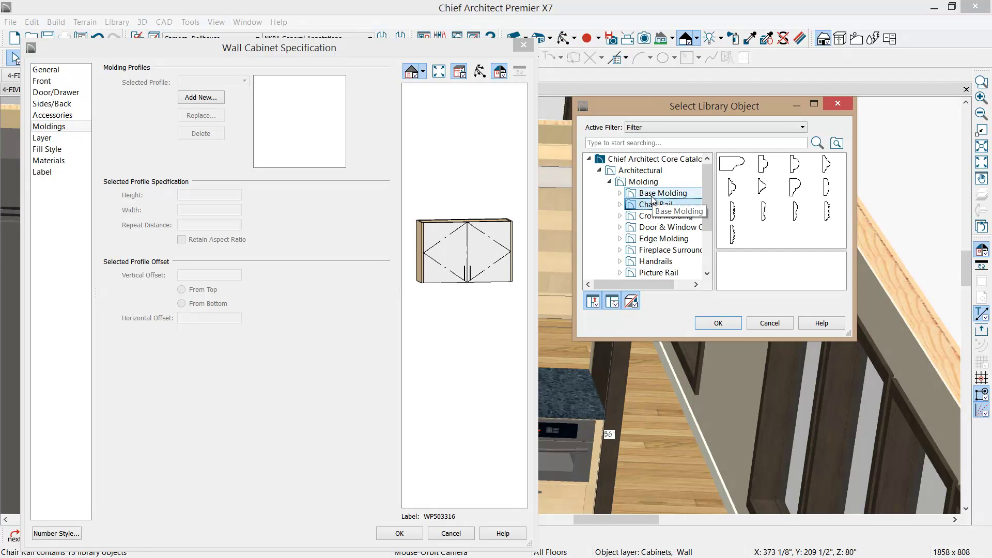
click(659, 193)
click(733, 162)
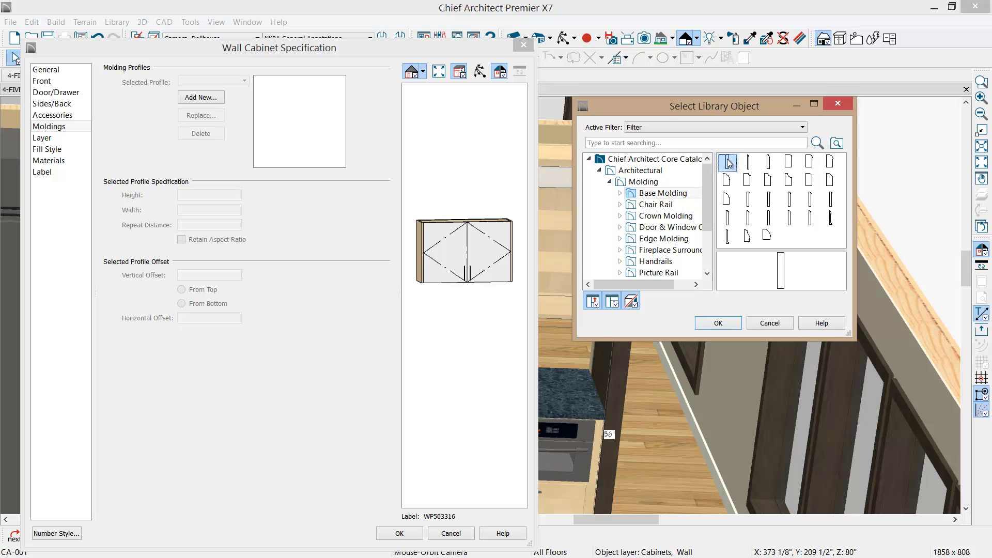
click(727, 324)
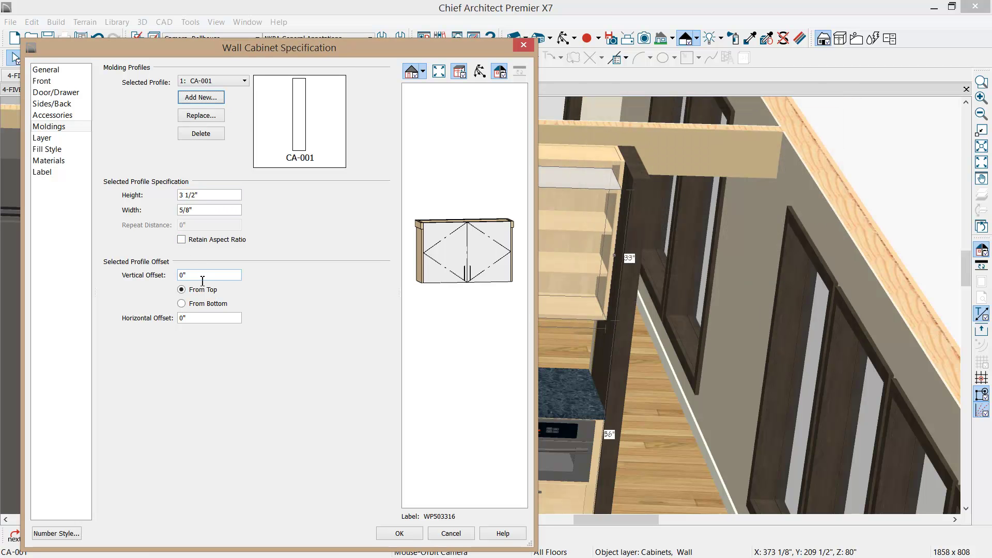
Resize the CA-001 molding to 1 1/2" high by 1/2" wide
drag(205, 194, 159, 191)
click(179, 195)
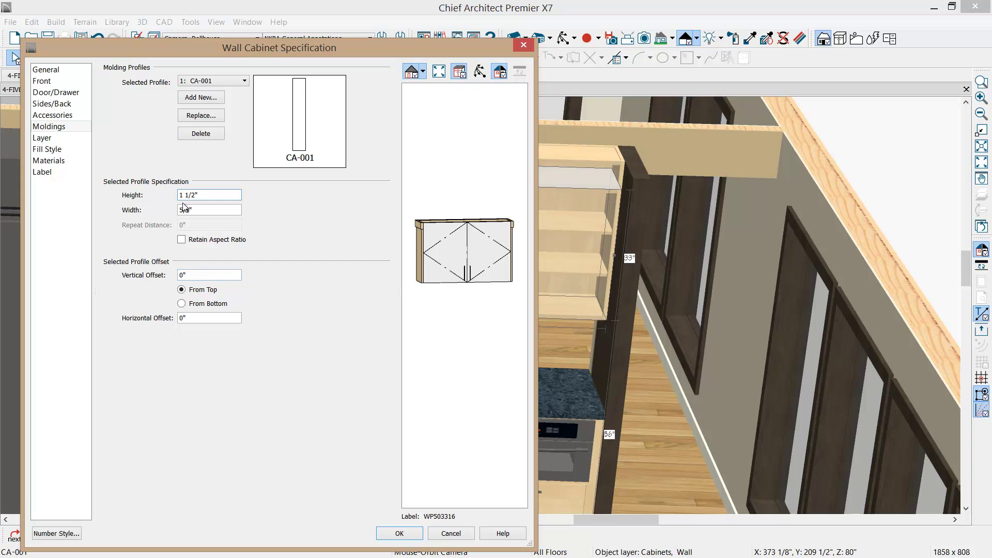
drag(180, 209, 183, 207)
text(1/2)
key(Tab)
Measure the molding offset From Bottom and set its Horizontal Offset to 0"
click(195, 305)
click(195, 317)
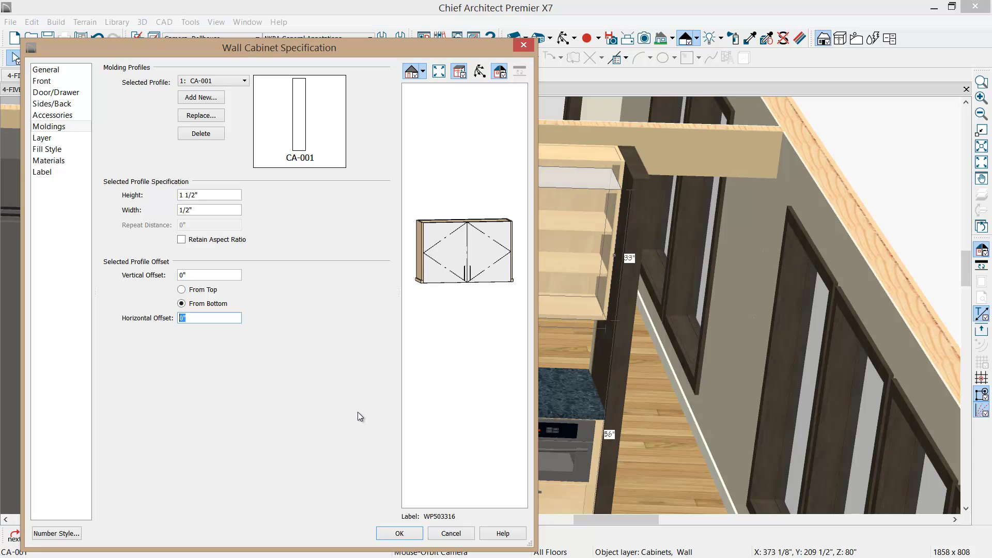
text(1 1/2)
key(Tab)
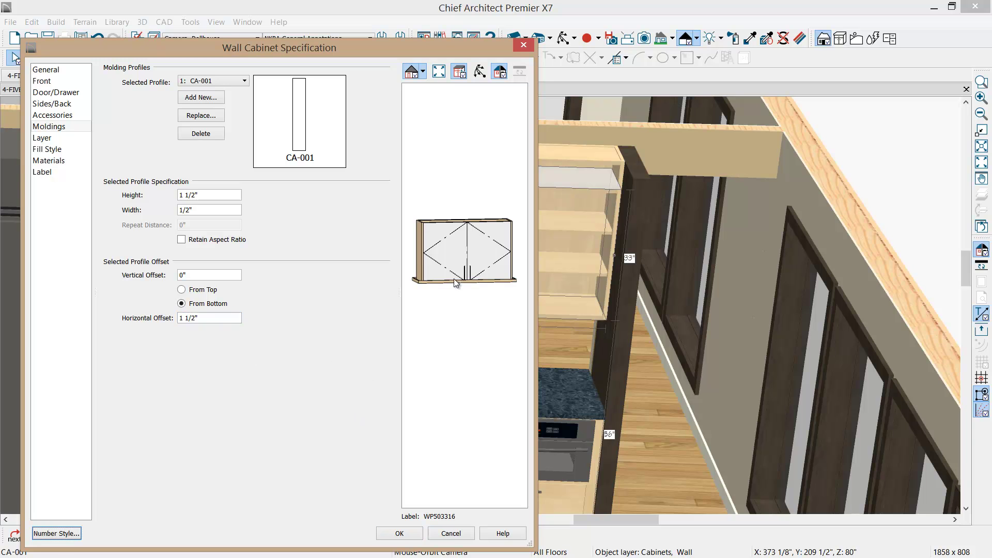
drag(200, 319, 169, 314)
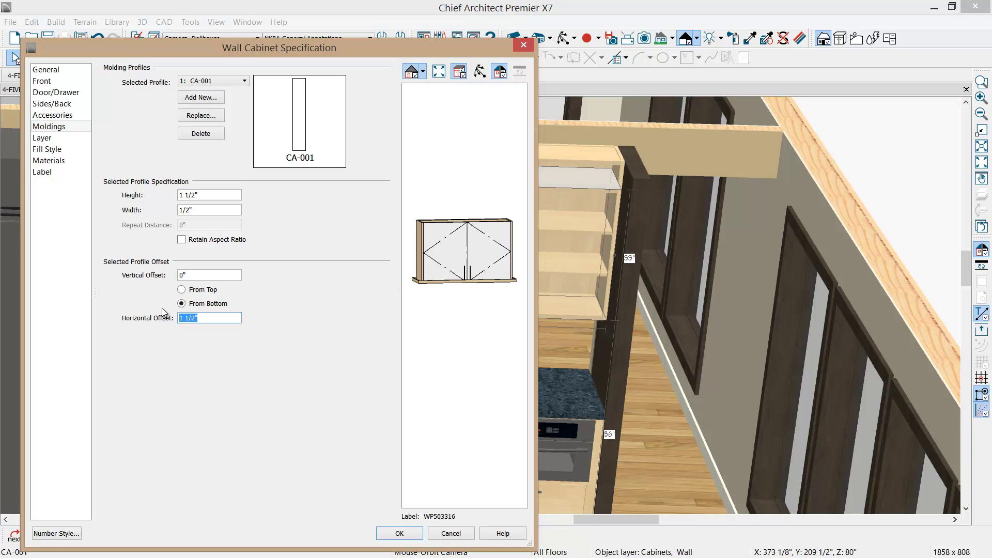
text(0)
Set the molding's Vertical Offset to -1 1/2", checking it in the enlarged preview
drag(194, 273, 134, 267)
text(1 1/2)
key(Tab)
click(442, 278)
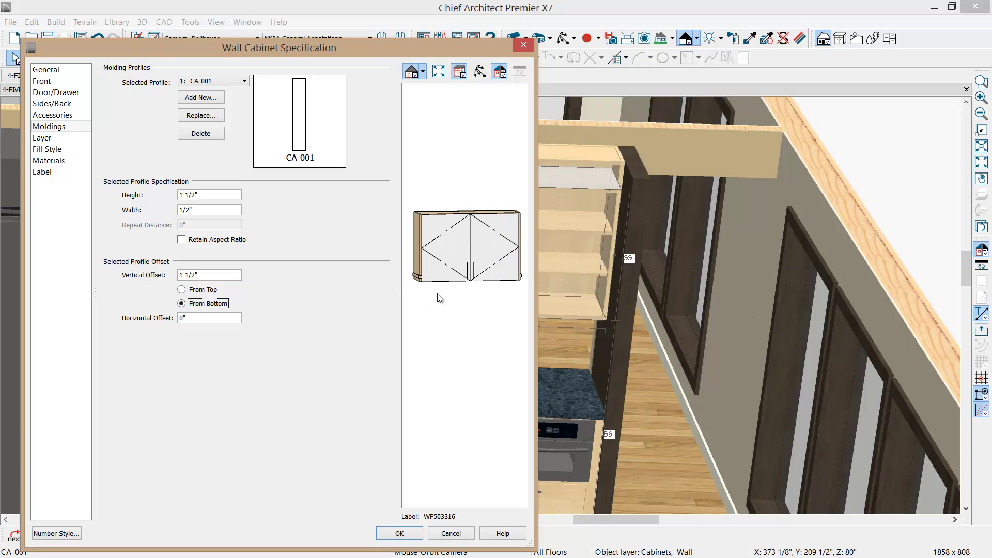
scroll(438, 284, up, 4)
scroll(436, 281, up, 1)
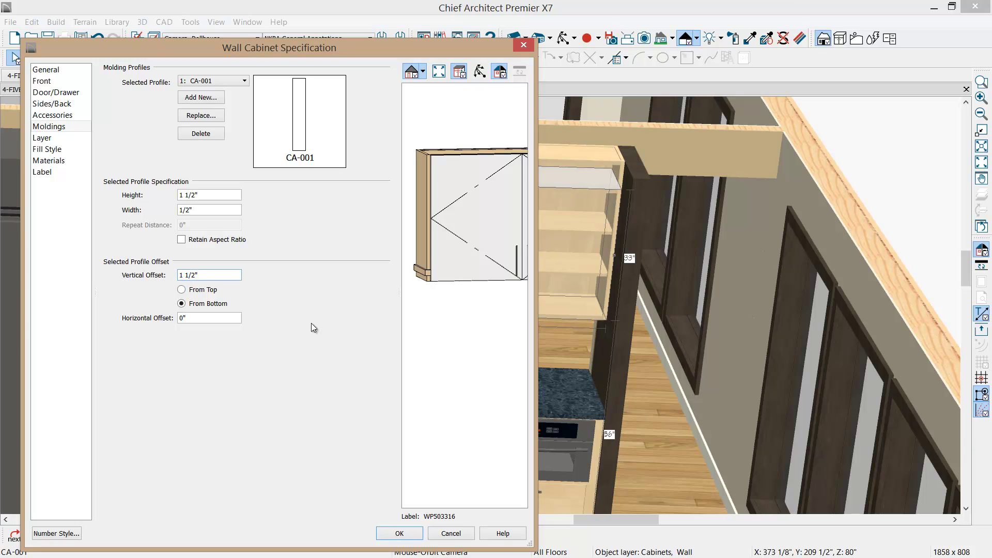
text(-)
key(Tab)
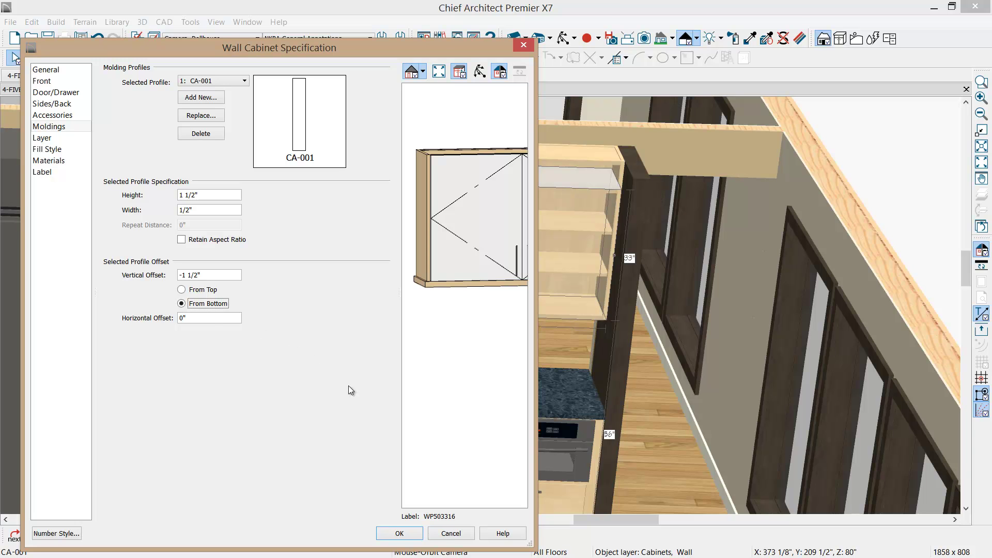
Review the cabinet's door and face layout settings, selecting the right door face
click(56, 93)
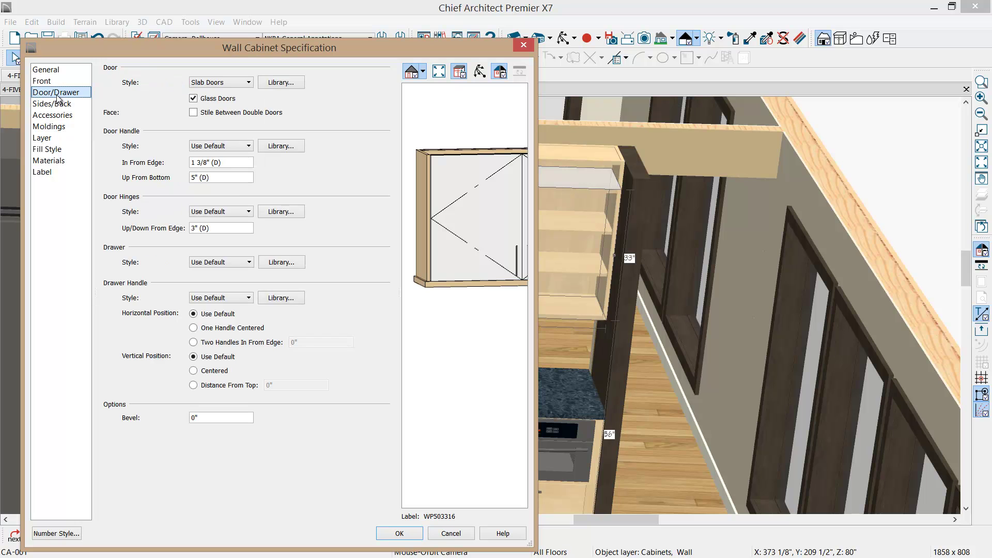
click(44, 81)
click(148, 105)
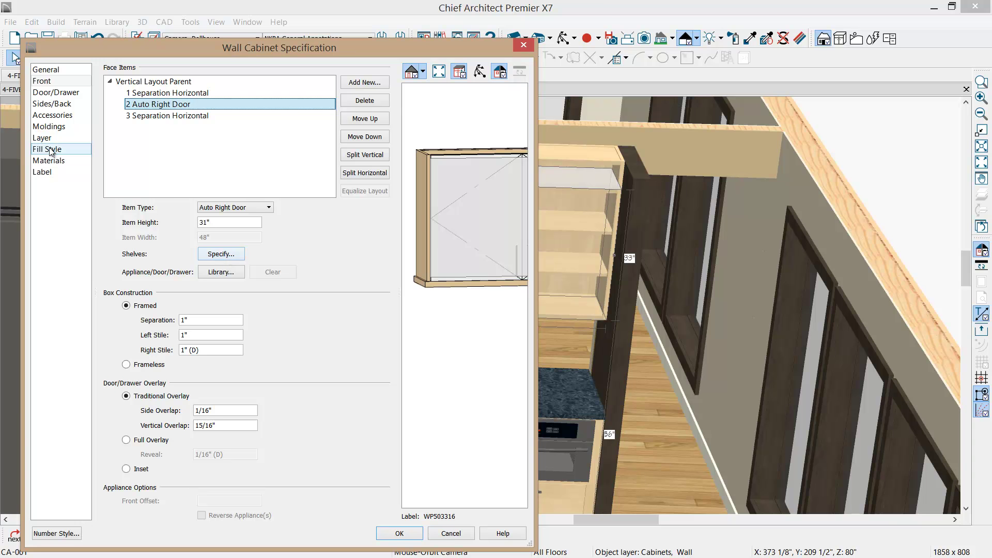
Change the cabinet shelves' material from Alder (blonde) to Glass Standard from Plan Materials
click(86, 161)
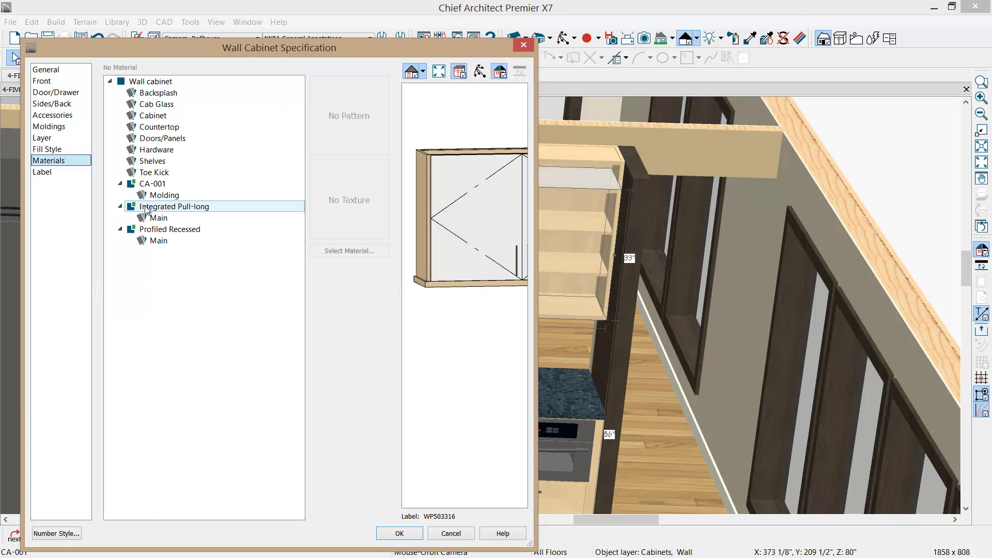
click(153, 162)
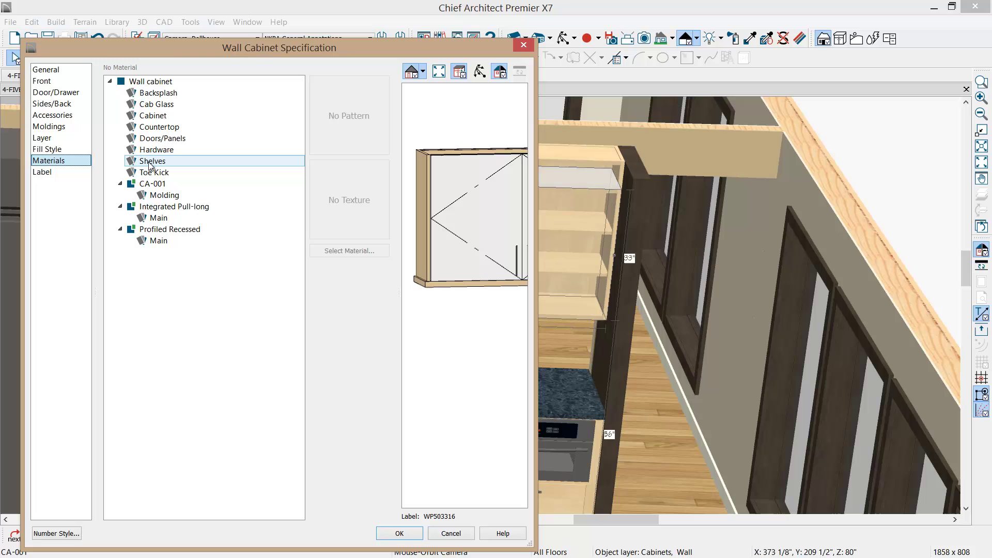
click(357, 251)
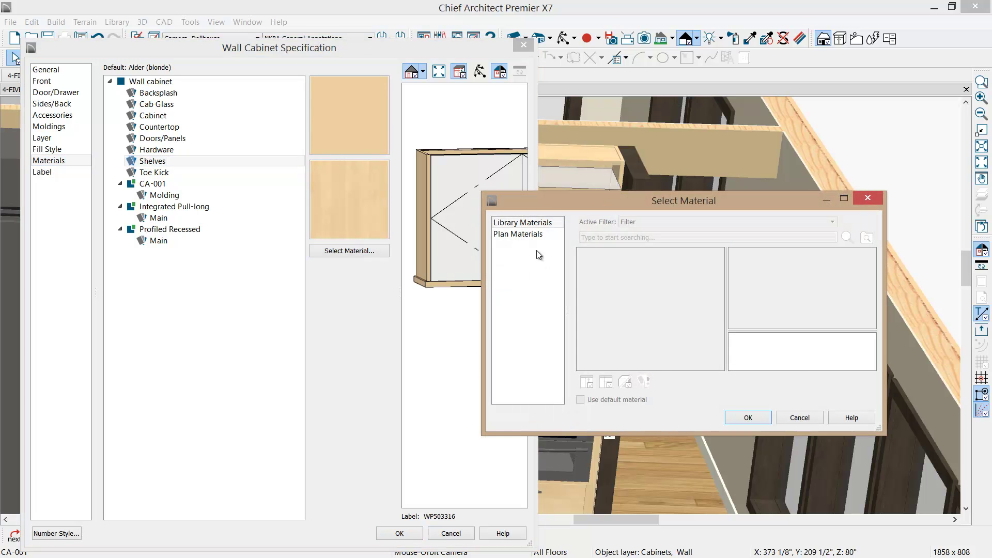
click(522, 236)
click(619, 310)
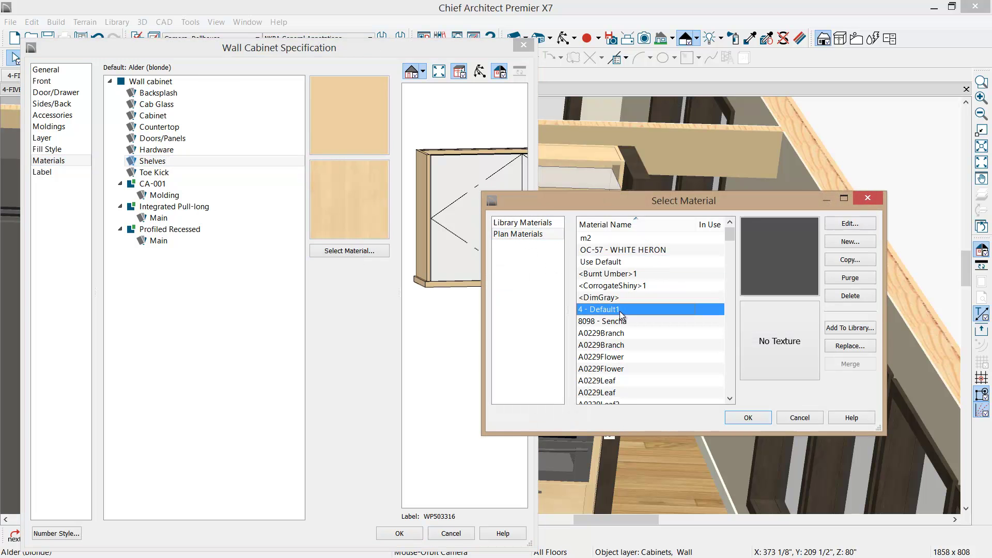
scroll(619, 311, down, 10)
click(619, 298)
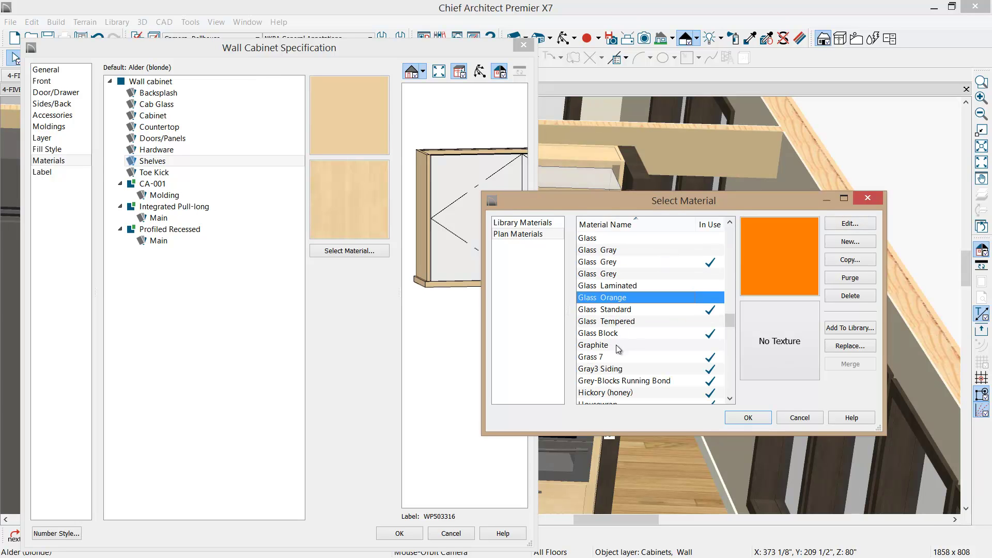
click(608, 310)
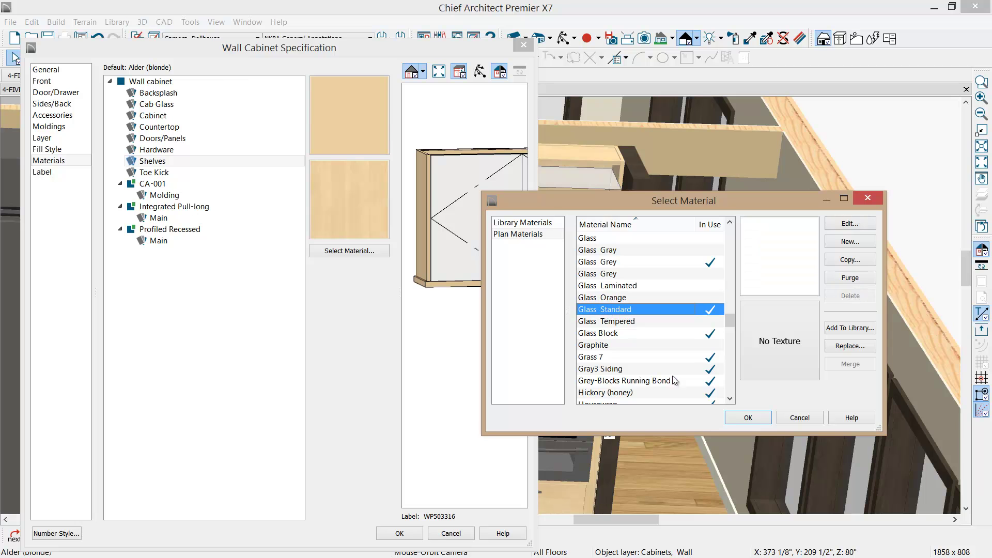
click(729, 419)
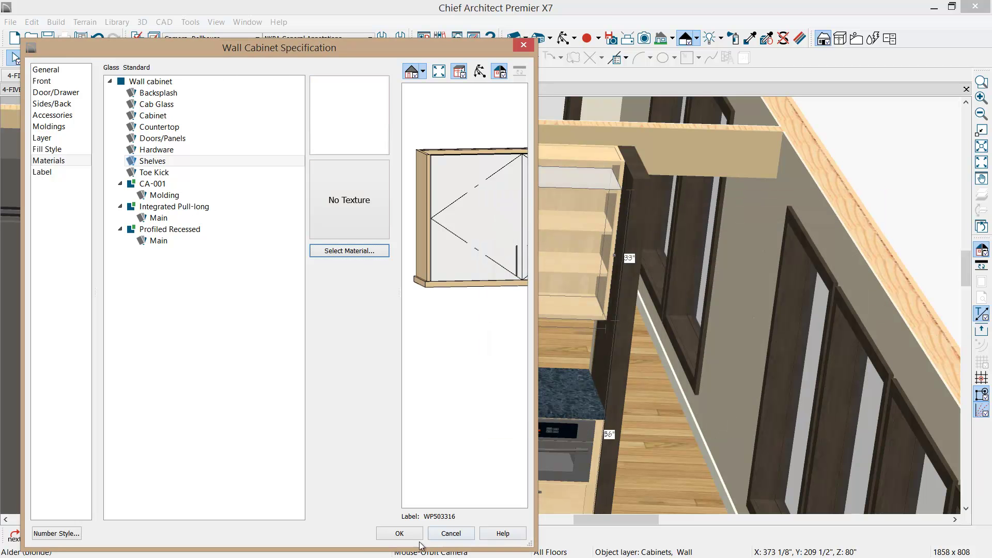
Close the cabinet specification, deselect it, and orbit Camera 9 out over the whole kitchen run
click(399, 534)
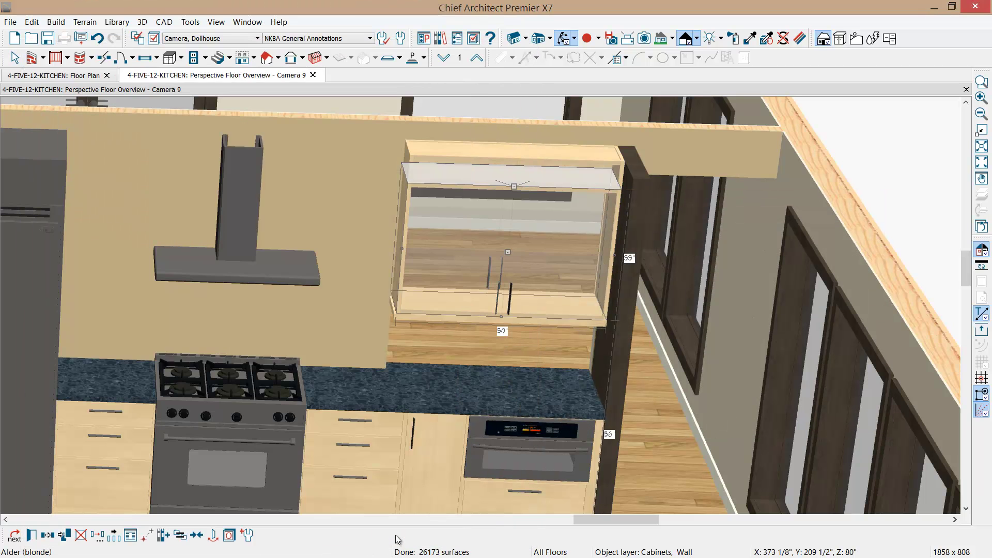
key(Escape)
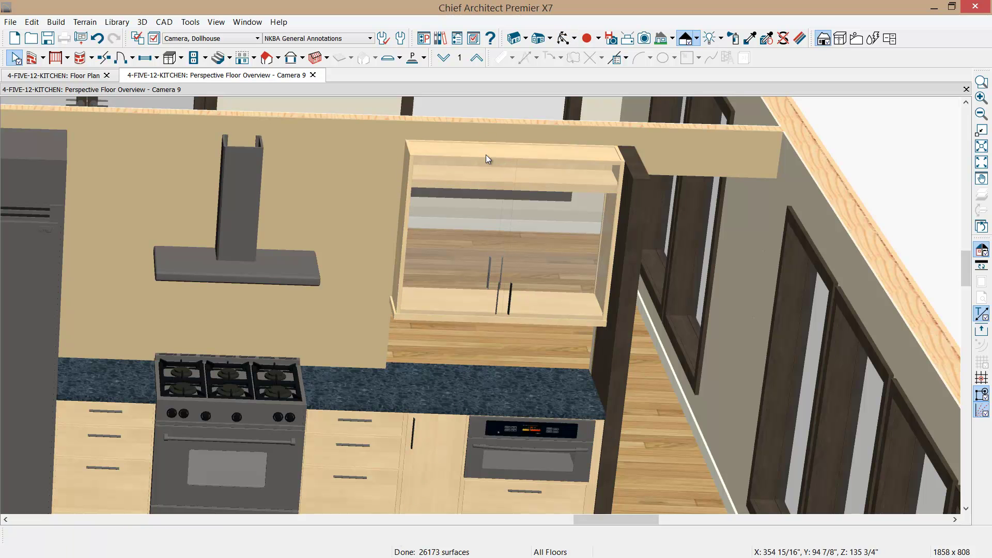
click(563, 38)
drag(581, 319, 591, 415)
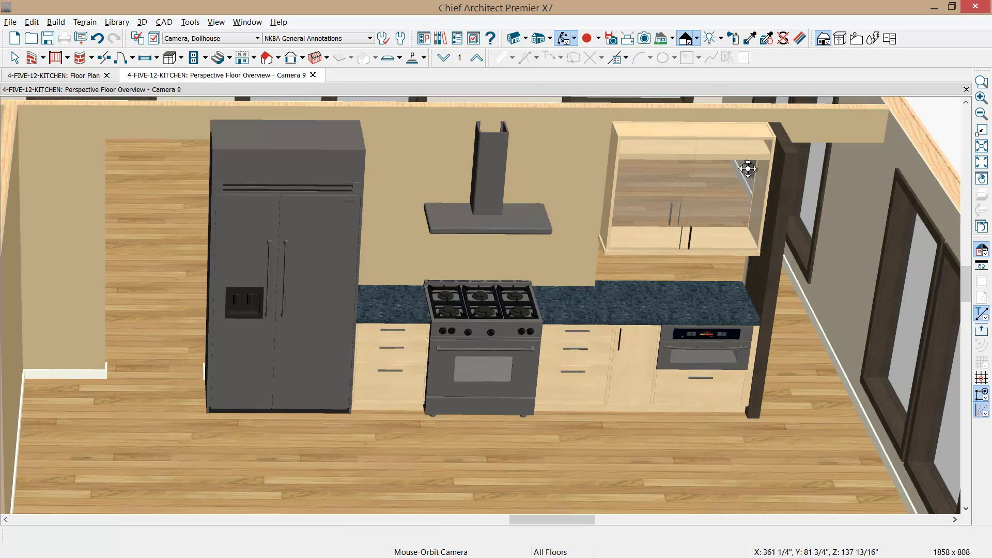
Search the Library Browser for OC-57 - WHITE HERON paint and select it
click(439, 39)
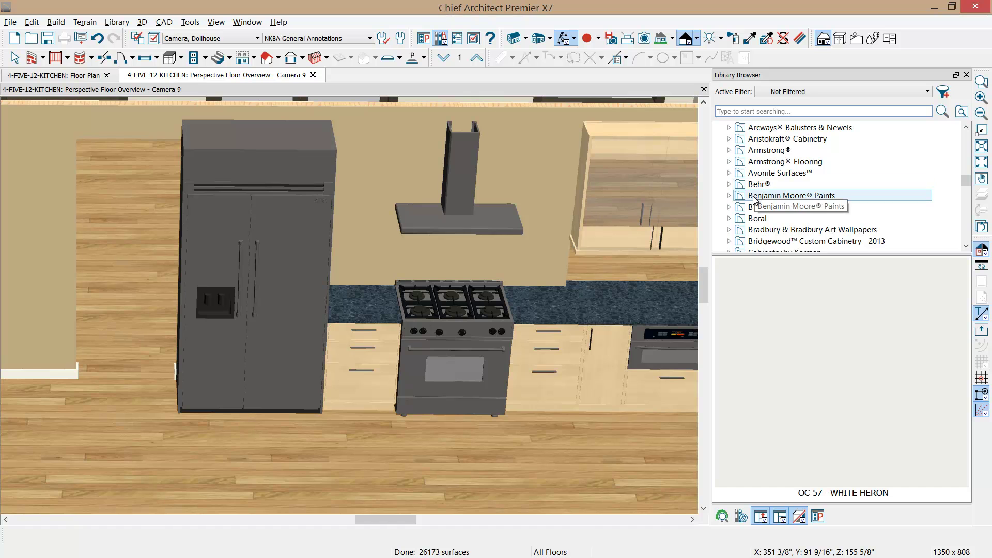
click(728, 195)
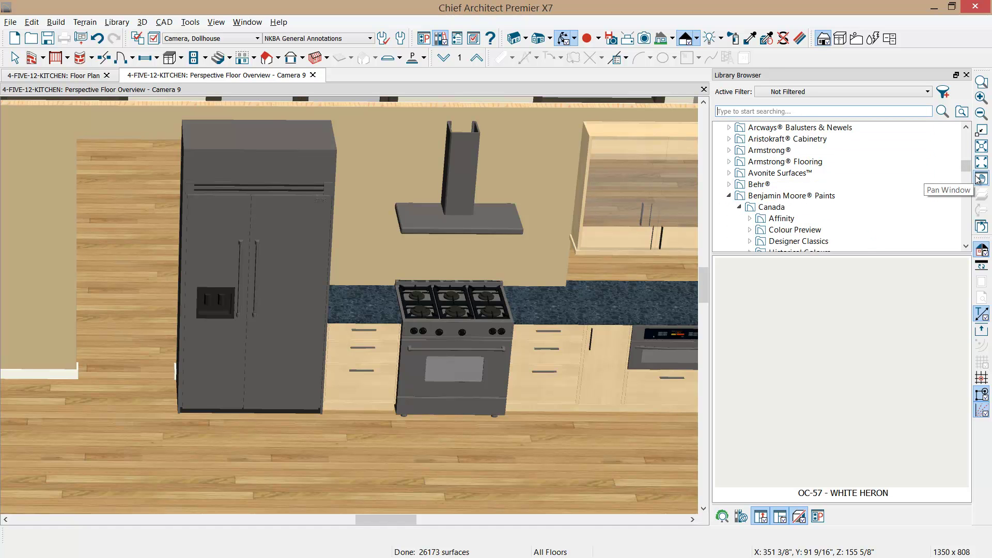
text(OC-57 - WHITE HERON)
key(Return)
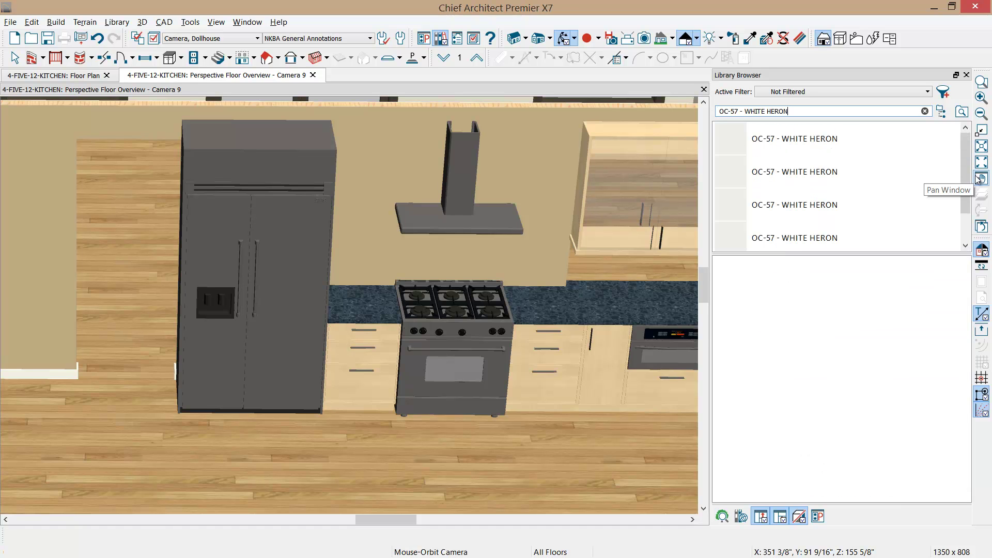
click(809, 138)
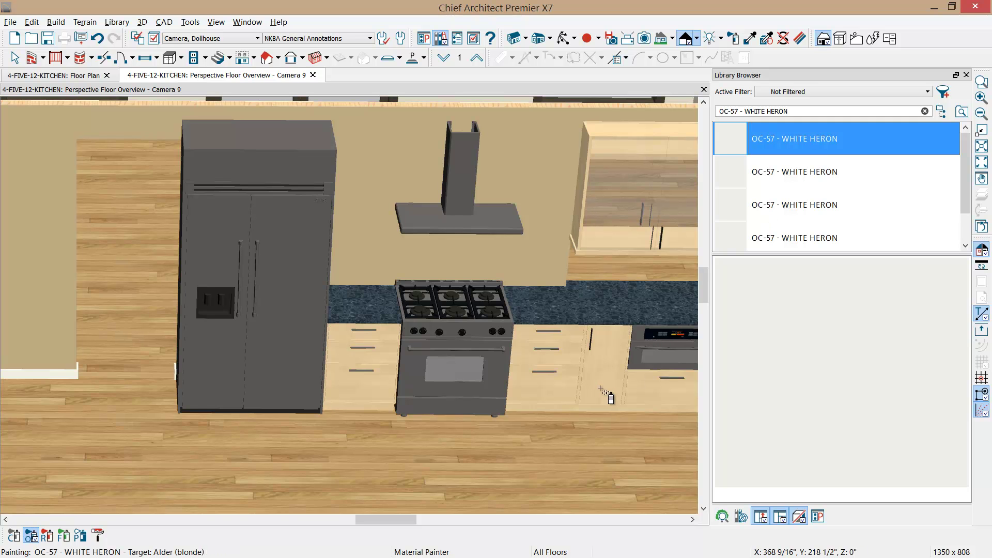
Paint the cabinets on both sides of the range and the remaining alder cabinets White Heron
click(100, 535)
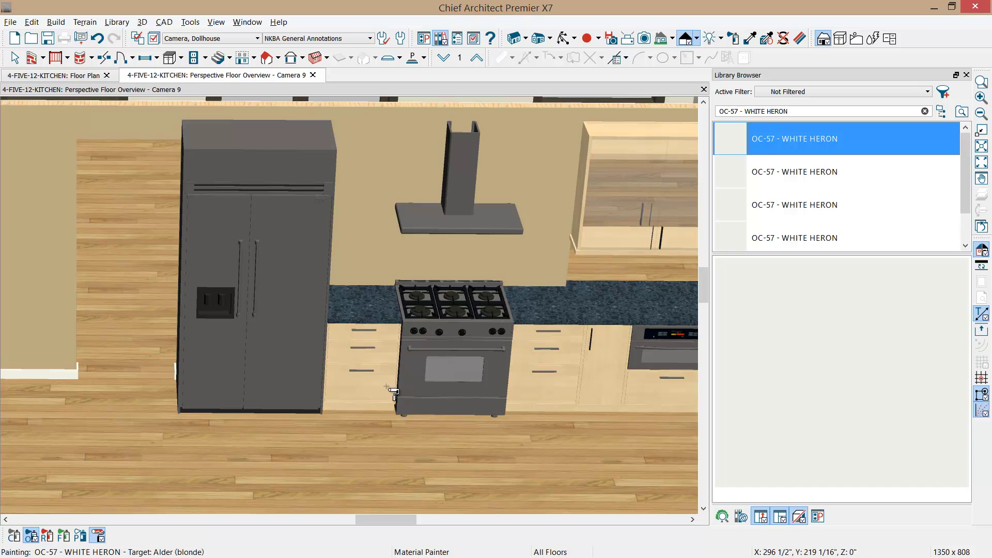
click(15, 535)
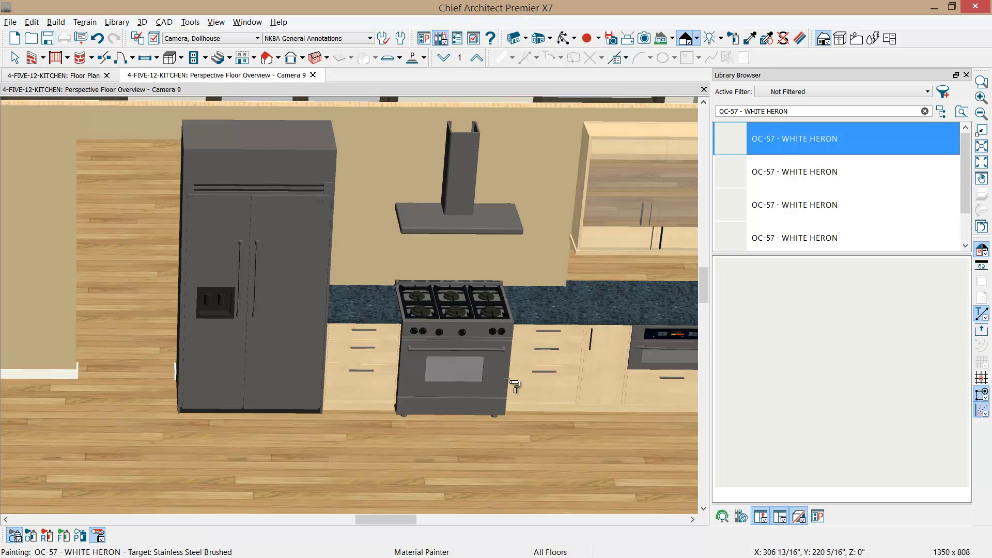
click(543, 357)
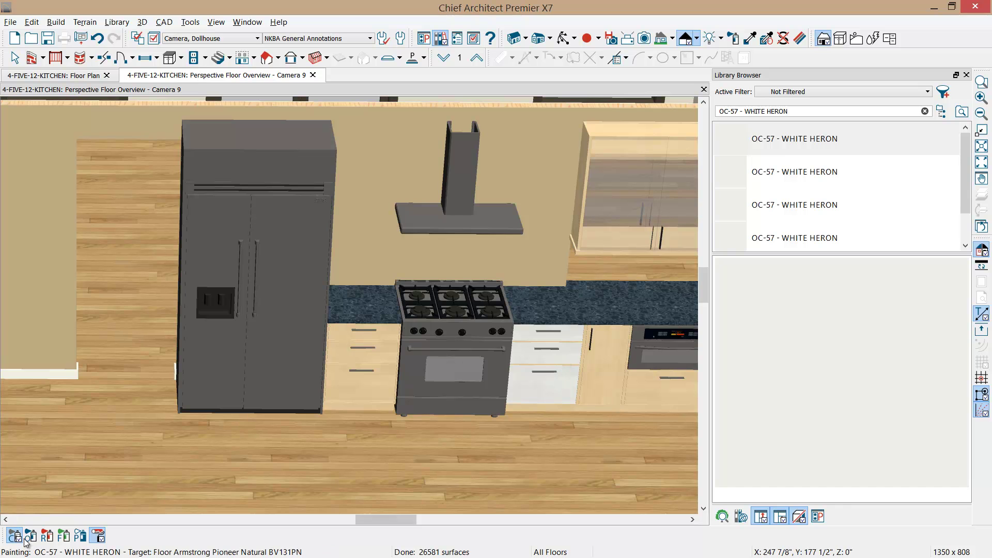
mouse_move(25, 542)
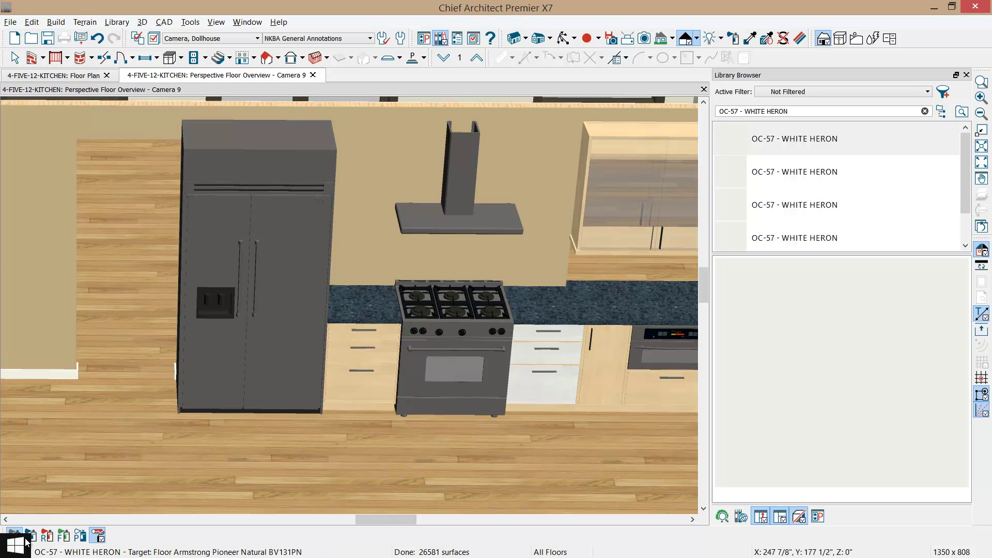
click(350, 390)
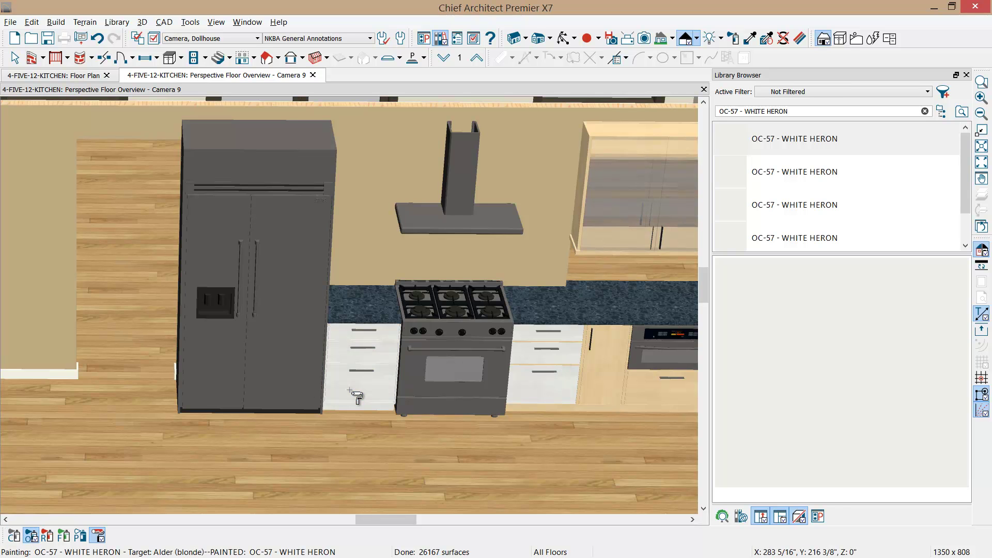
click(47, 535)
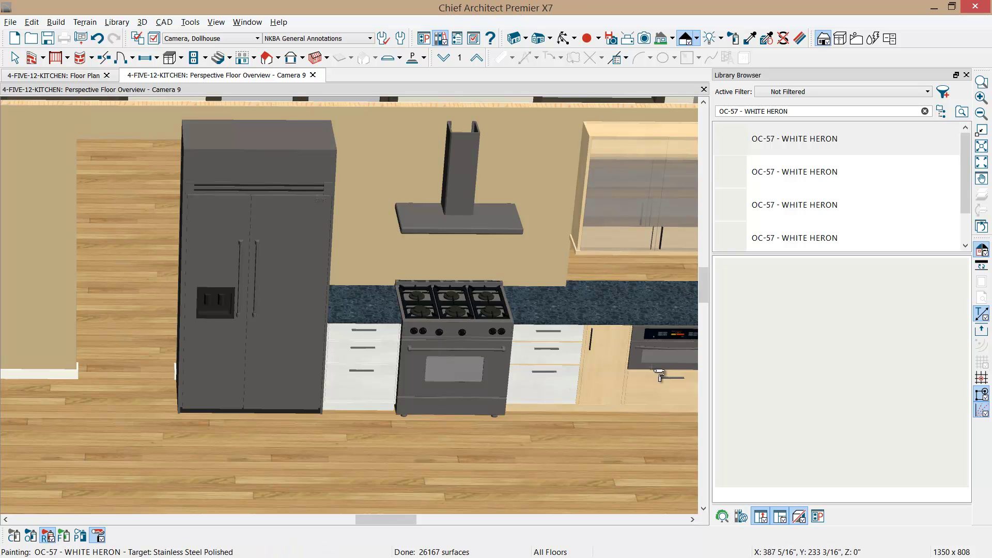
click(608, 397)
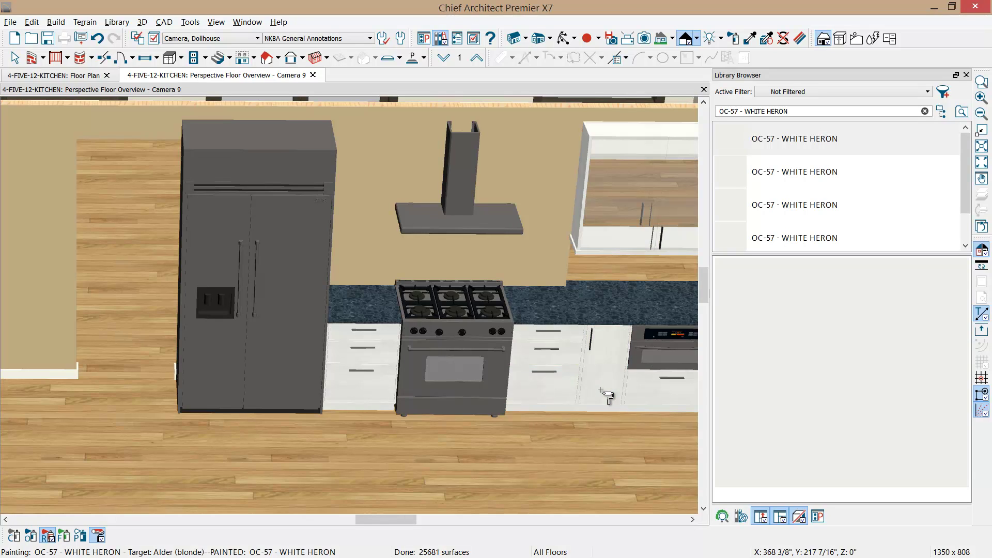
click(99, 535)
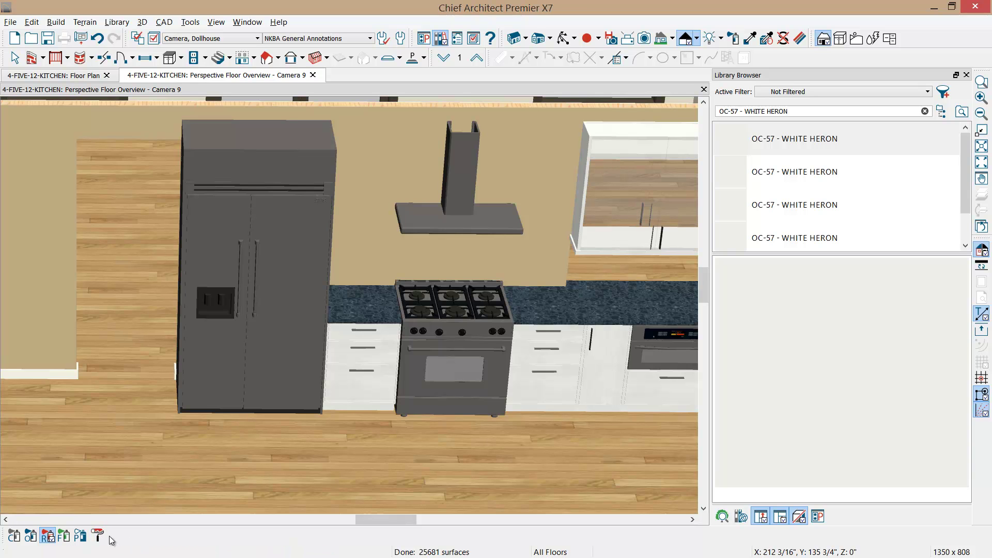
click(98, 535)
Paint another lower cabinet White Heron and close the FIVE-12-KITCHEN-WM.png reference render
click(542, 398)
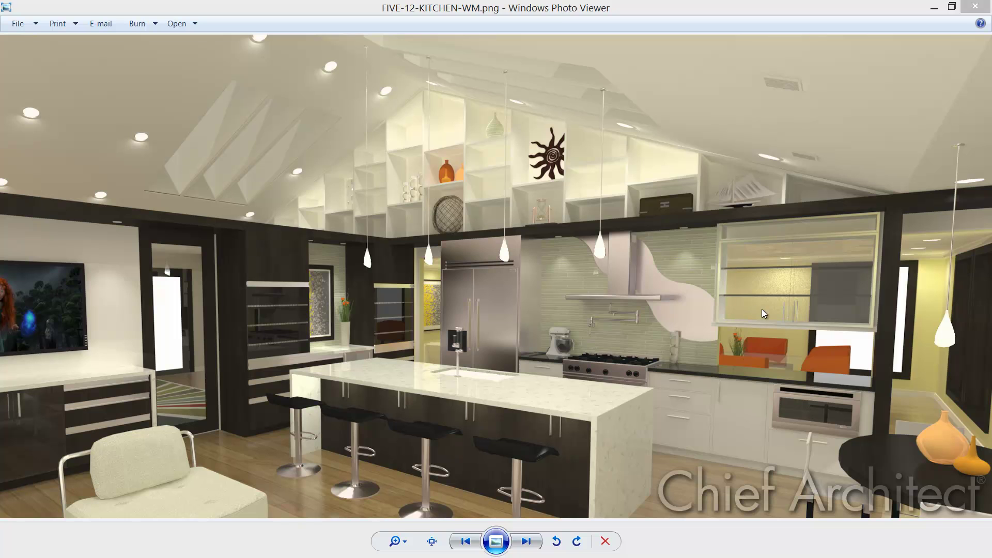
click(984, 7)
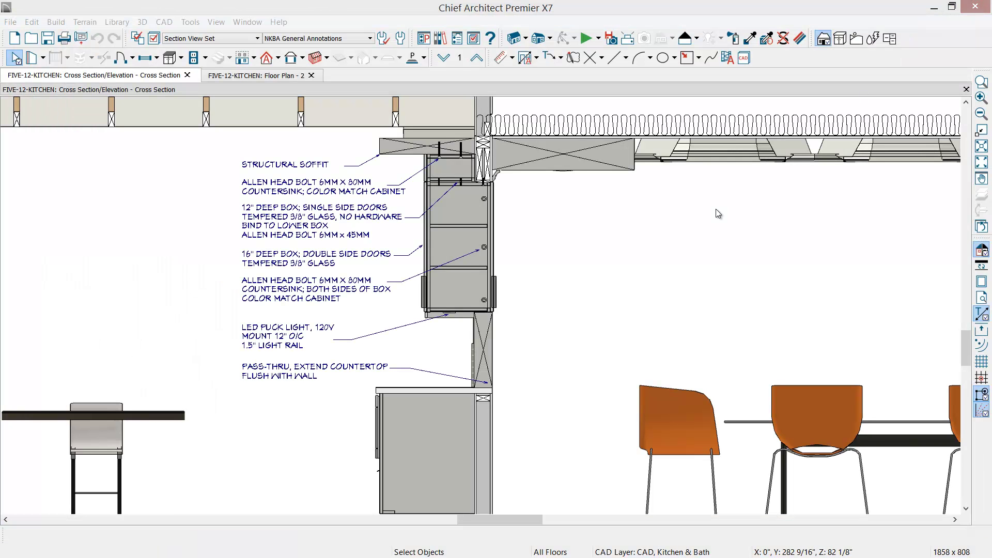